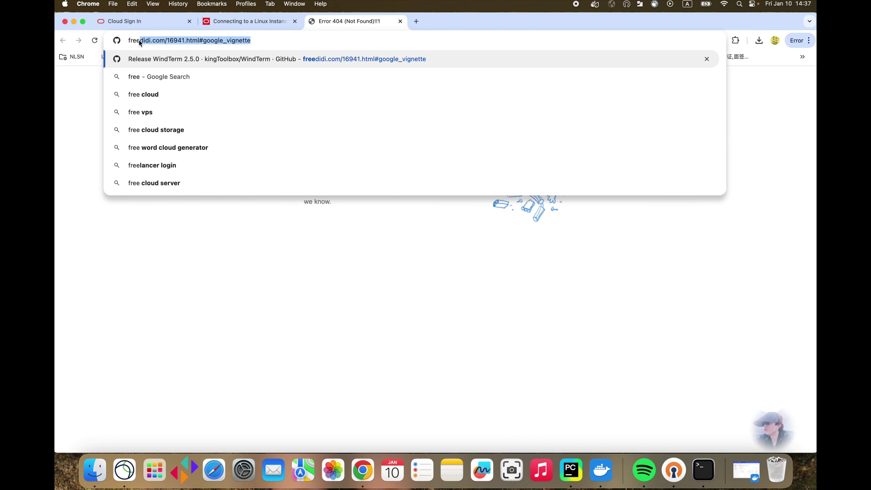
- Search the web for "free oracle cloud"
key(BackSpace)
text(c)
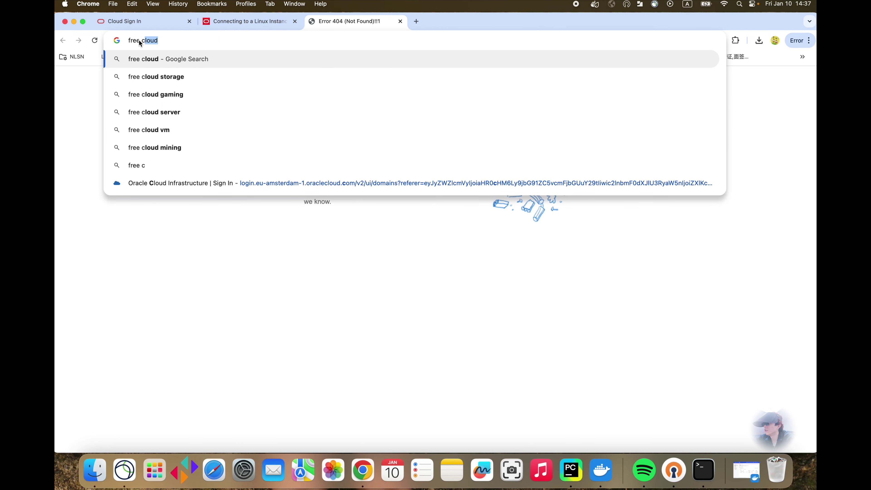
key(BackSpace)
key(BackSpace)
key(BackSpace)
text(or)
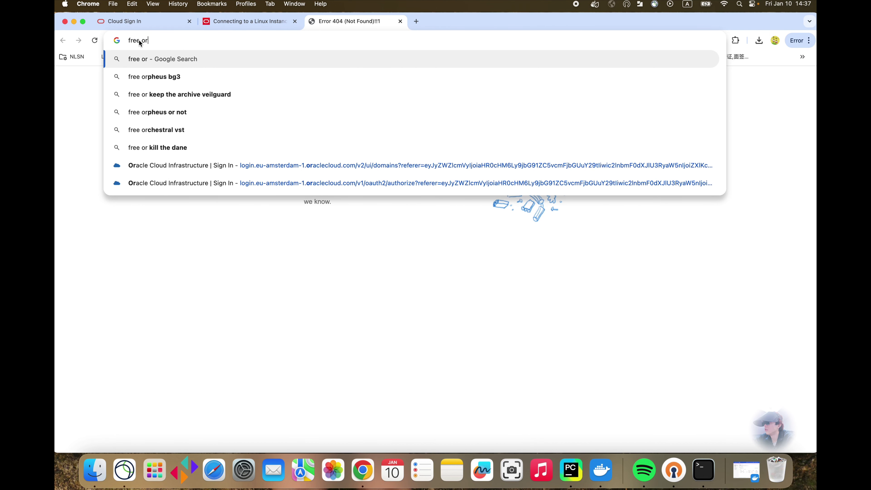
text(acle)
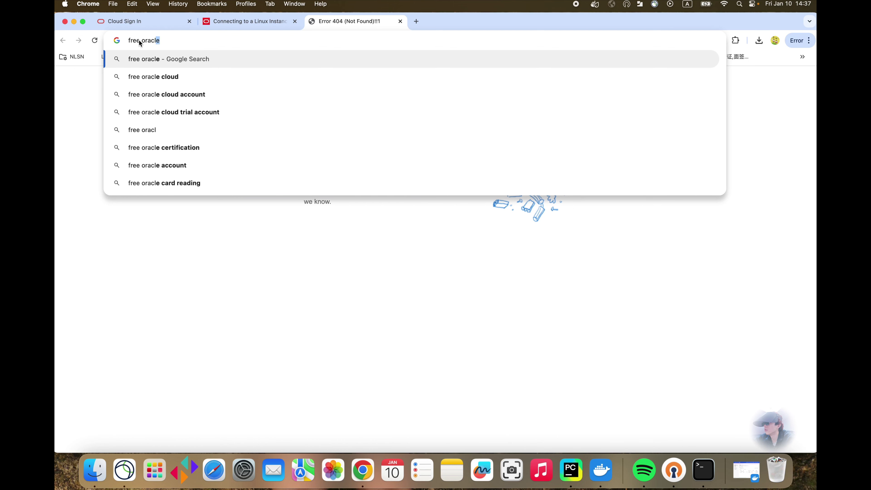
click(163, 78)
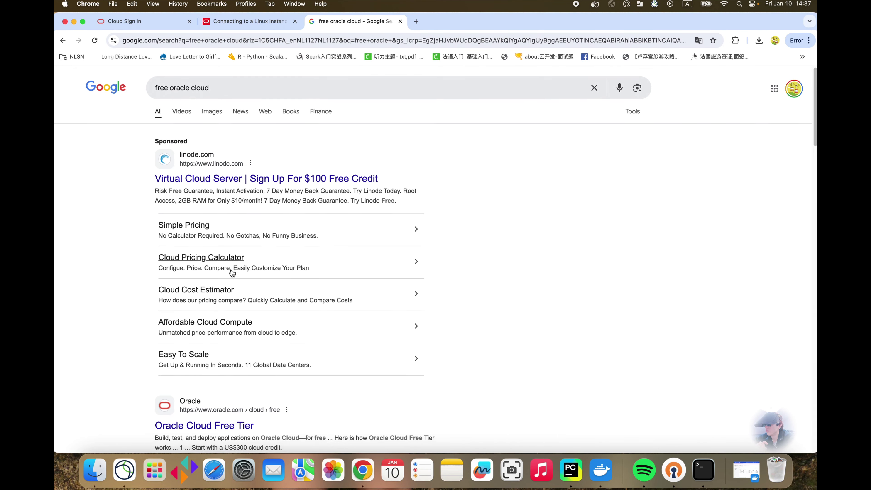
- Open the Oracle Cloud Free Tier page from the search results and start the free sign-up
scroll(225, 264, down, 5)
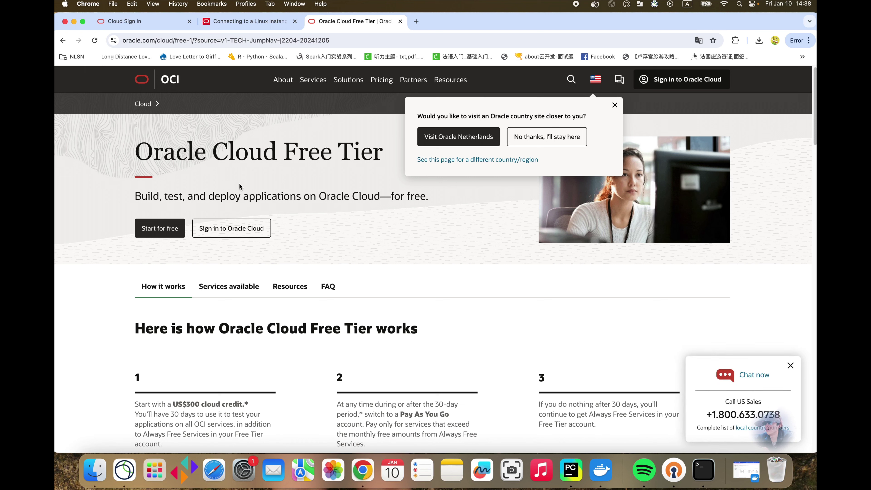
click(167, 230)
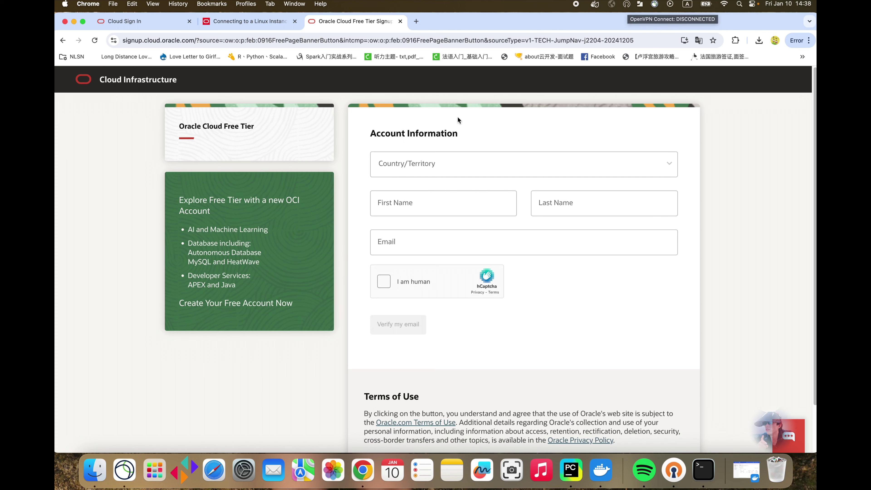
- Filter the Country/Territory choices by "net" and select the matching country in the account information form
click(419, 169)
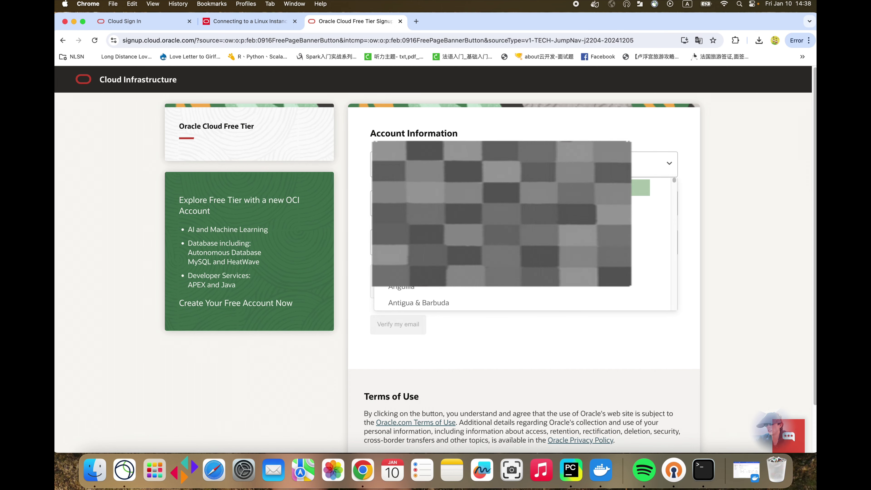
text(net)
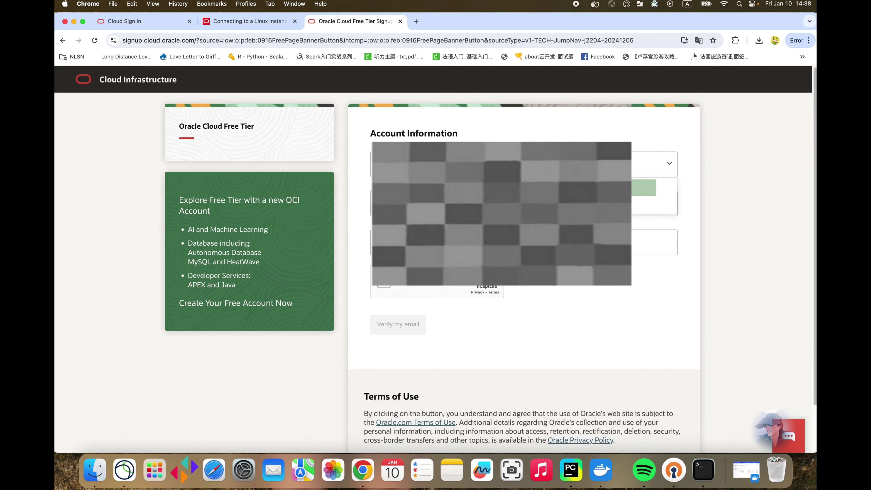
key(Return)
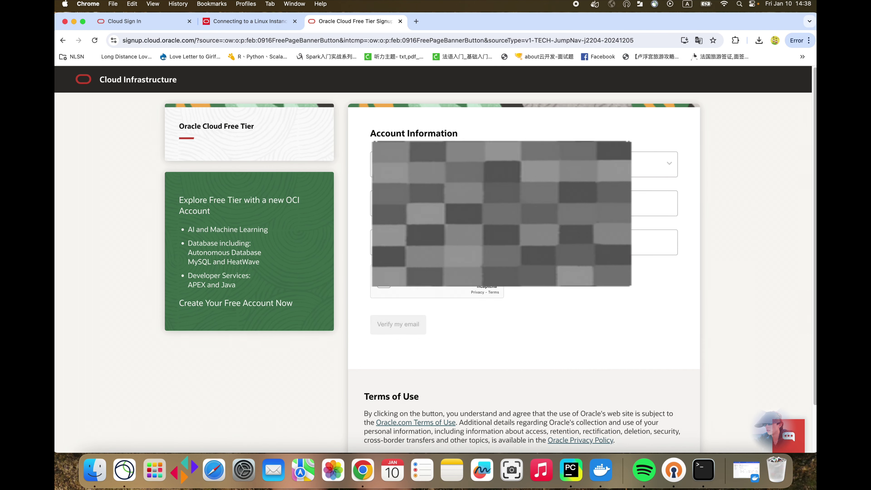
- Try to complete the hCaptcha image check and submit the account information for email verification
click(384, 281)
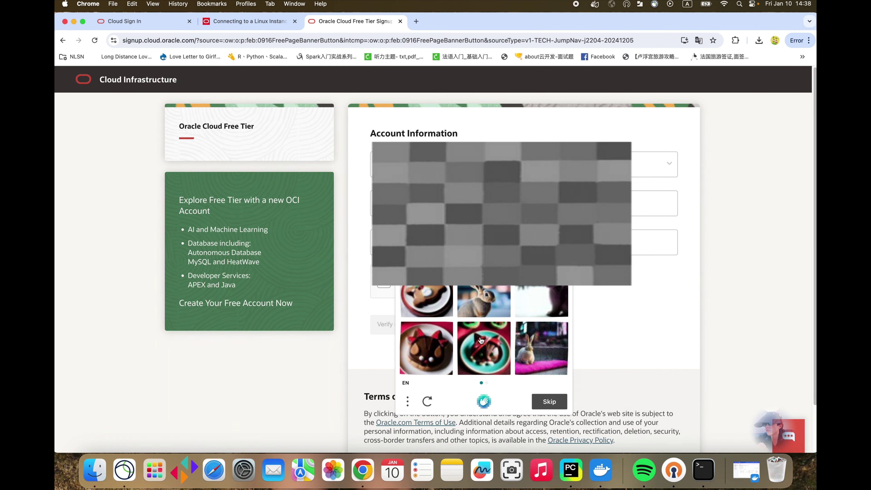
click(480, 347)
click(443, 346)
click(544, 404)
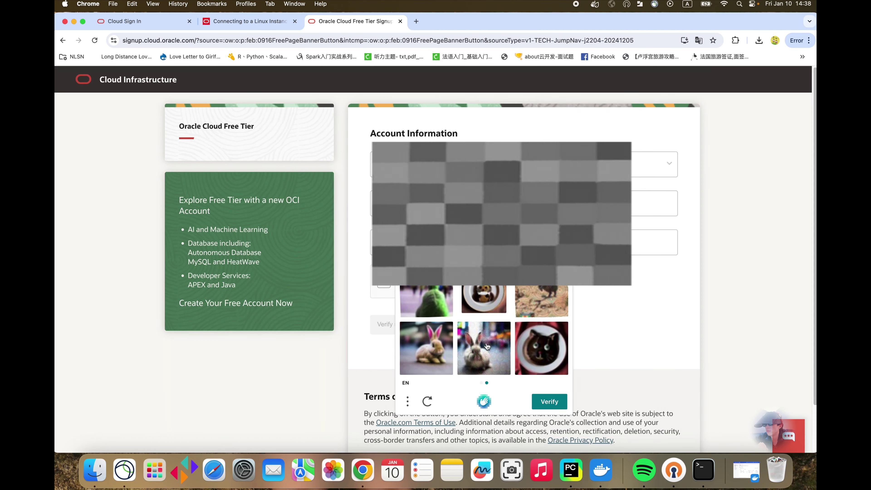
click(549, 402)
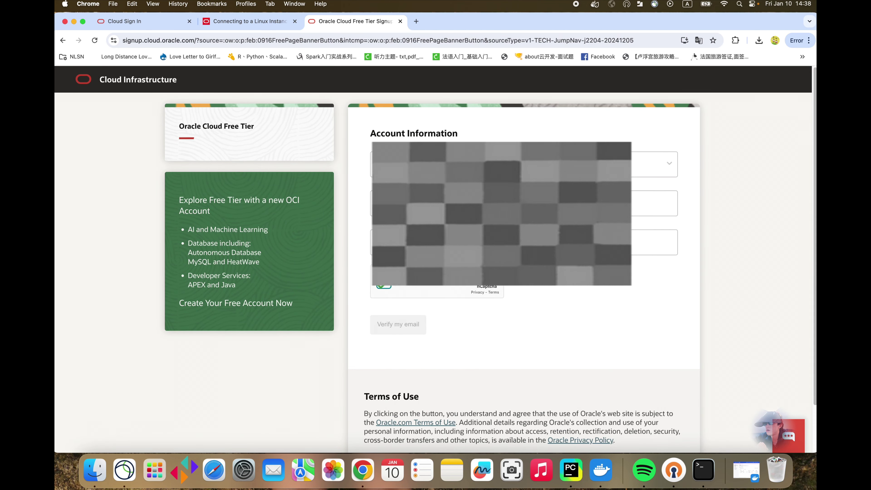
click(398, 325)
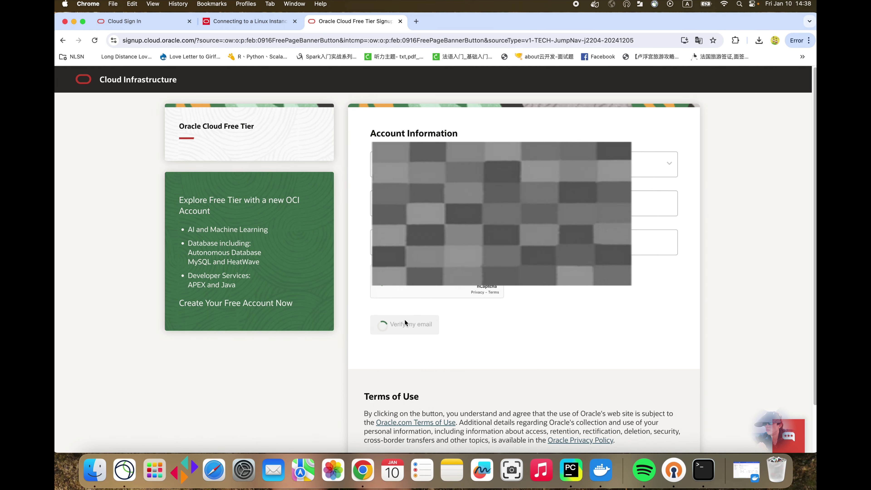
- Reload the sign-up page and fill in the country and personal account information again
click(96, 40)
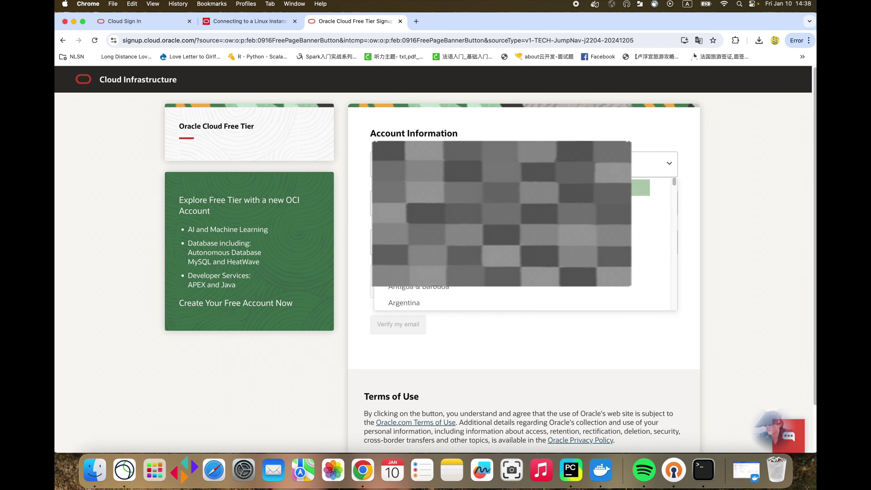
key(Return)
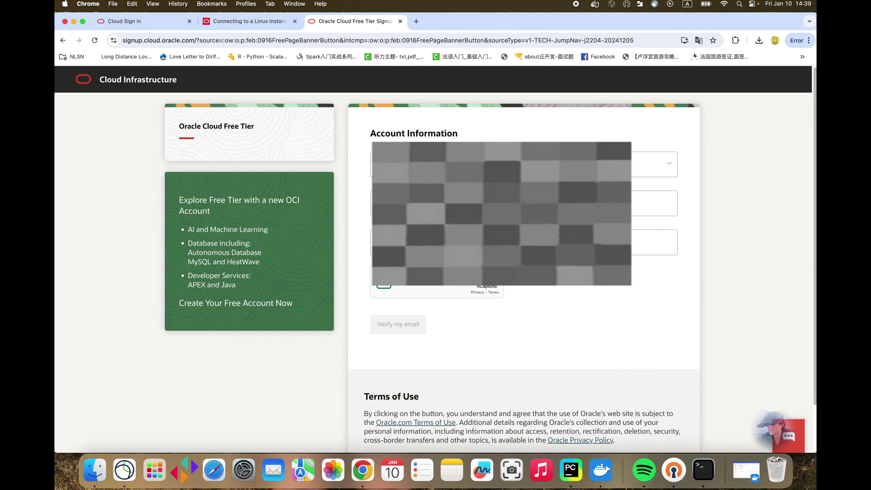
- Complete the hCaptcha image check and request the email verification link
click(384, 286)
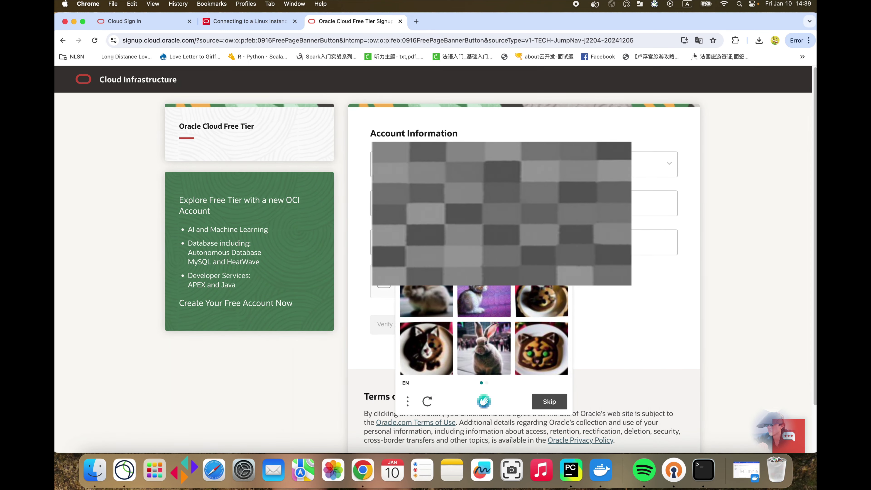
click(535, 341)
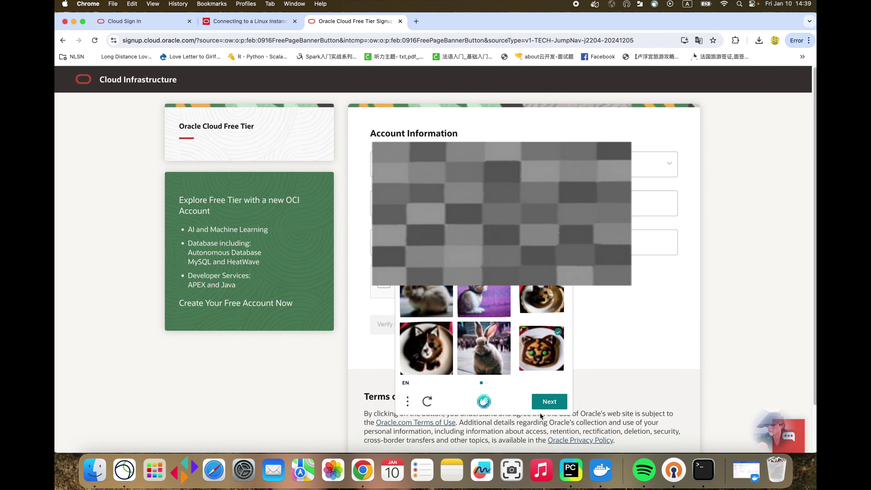
click(446, 349)
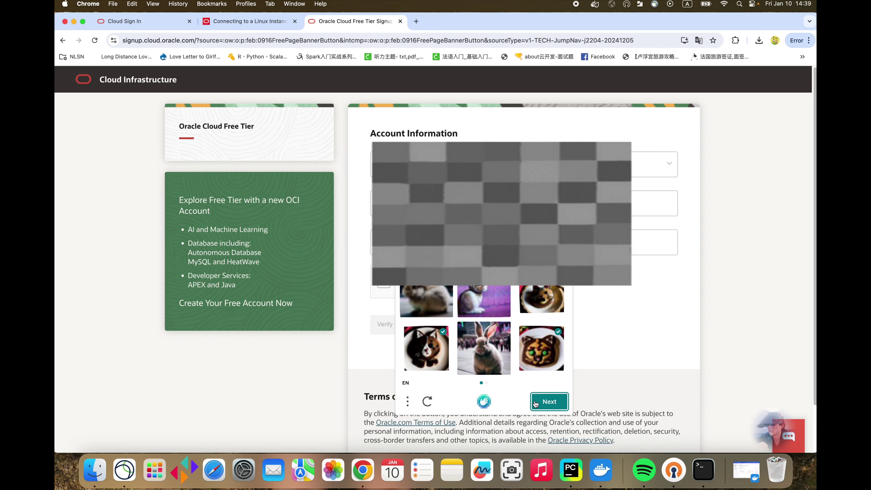
click(549, 402)
click(484, 299)
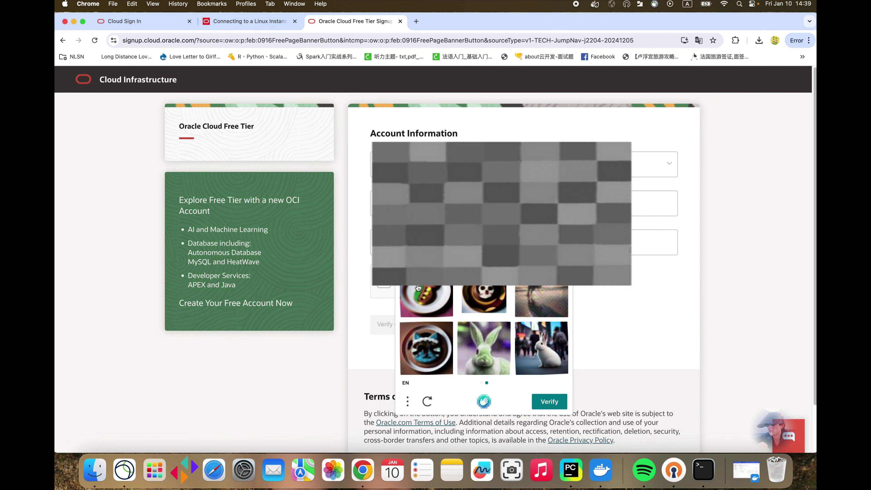
click(426, 299)
click(426, 347)
click(541, 408)
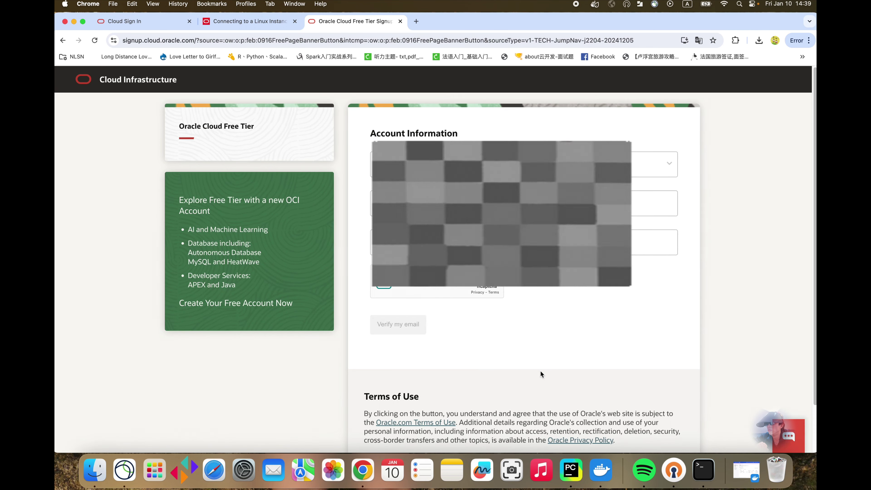
click(407, 325)
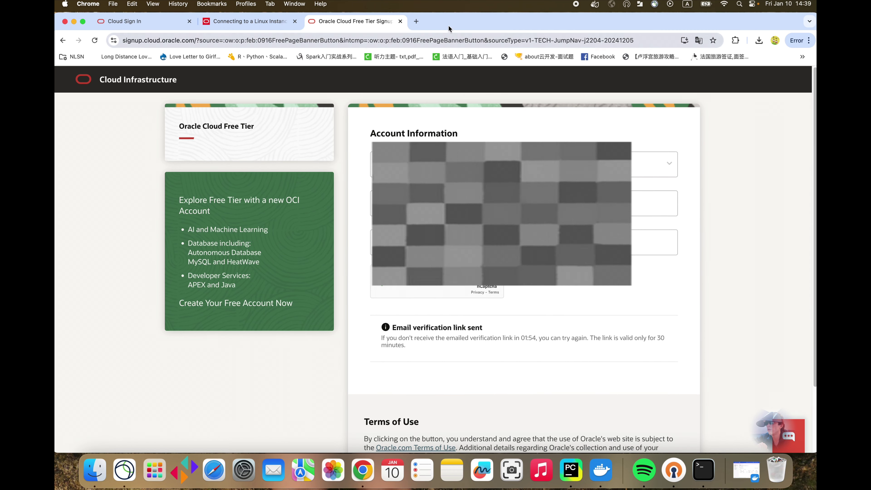
- Search for "email" in a new browser tab and open the Gmail inbox from the results
key(super+t)
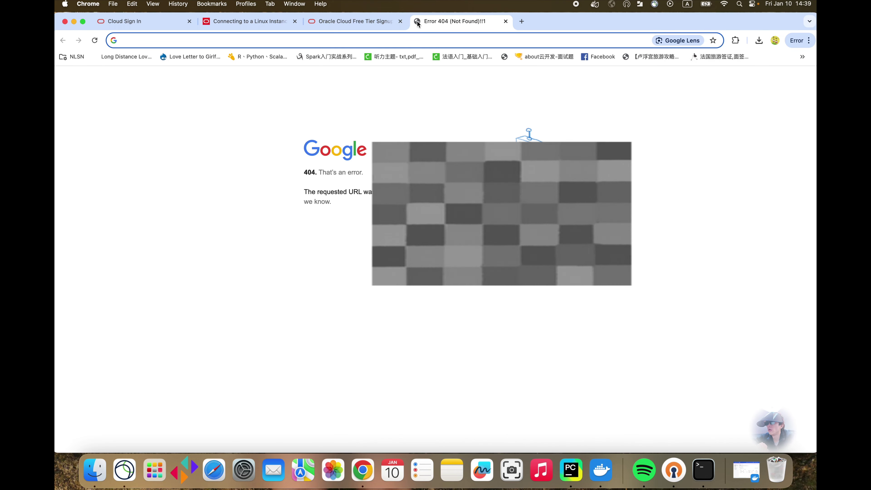
click(398, 42)
text(email)
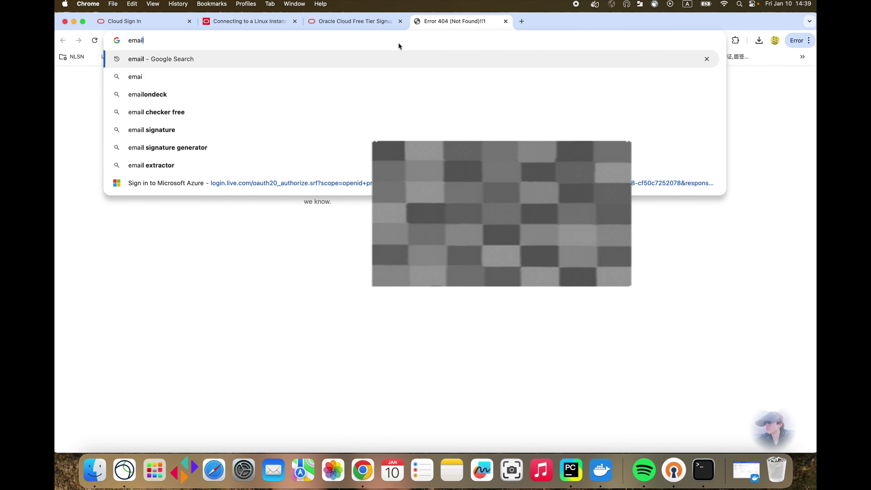
key(Return)
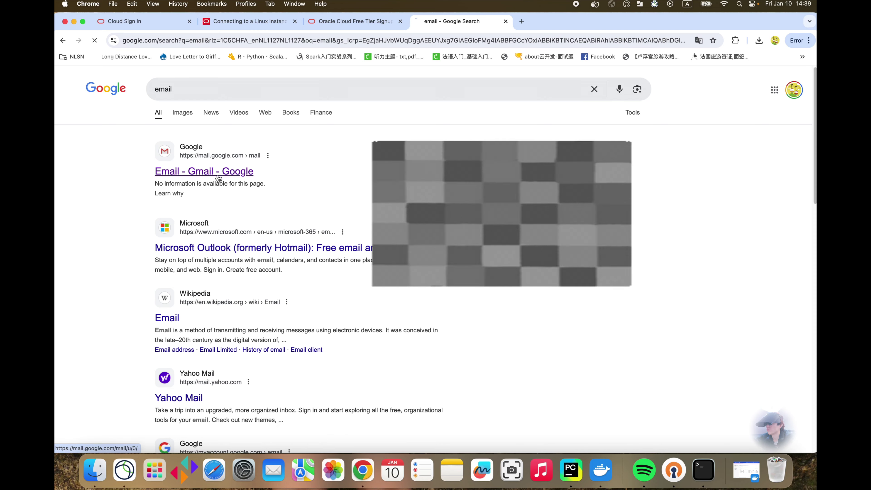
click(192, 172)
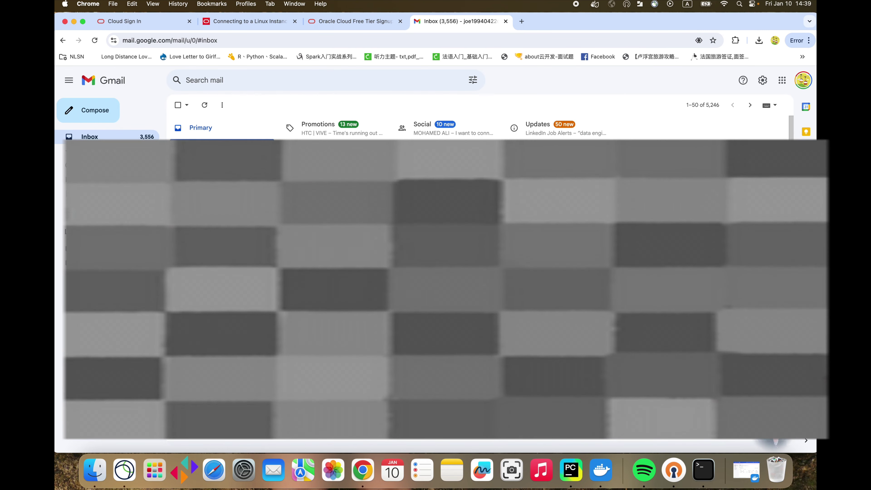
- Open Oracle's verification email and follow its link to continue the account sign-up
click(294, 166)
click(487, 353)
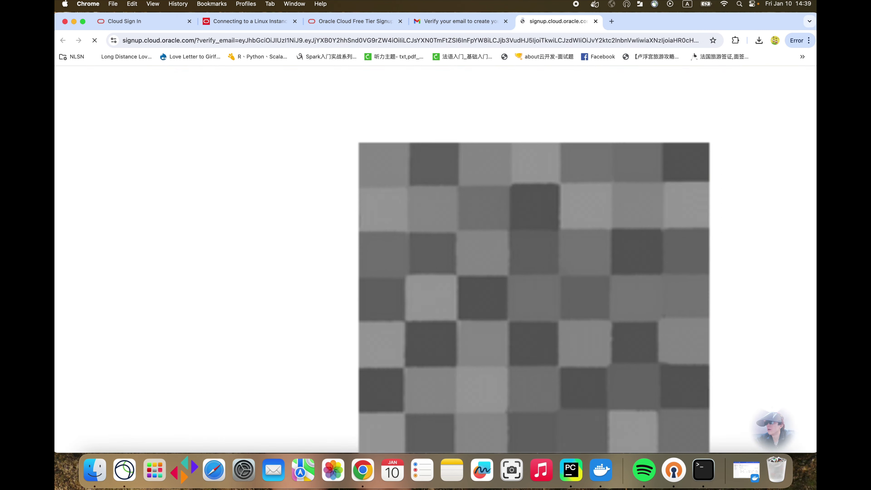
- Review the home regions offered for the new account, from North America to Europe, Middle East and Africa
scroll(436, 258, down, 1)
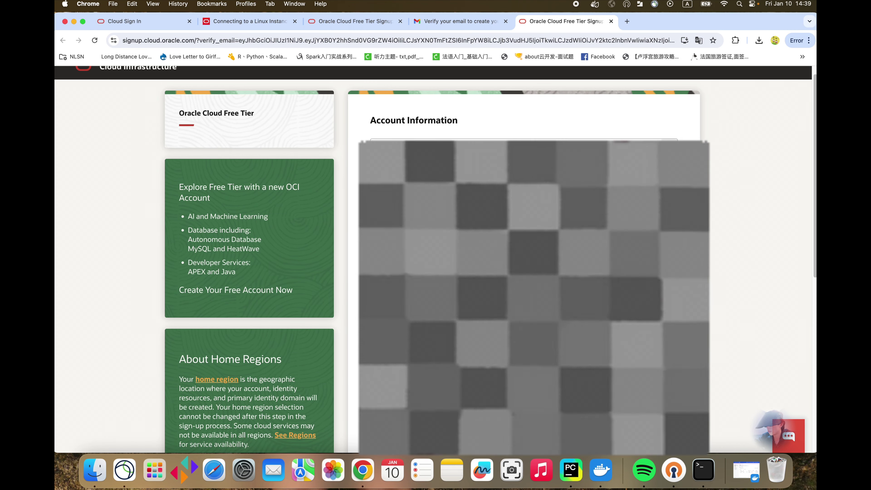
scroll(435, 258, down, 10)
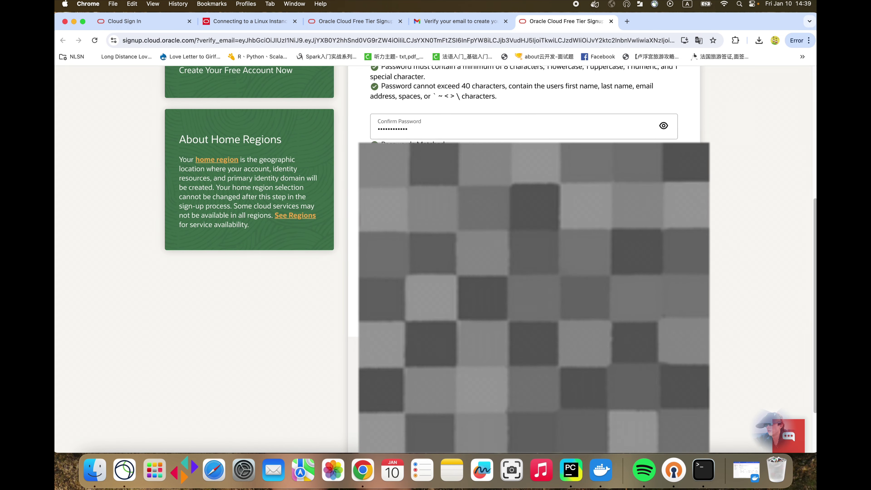
click(404, 298)
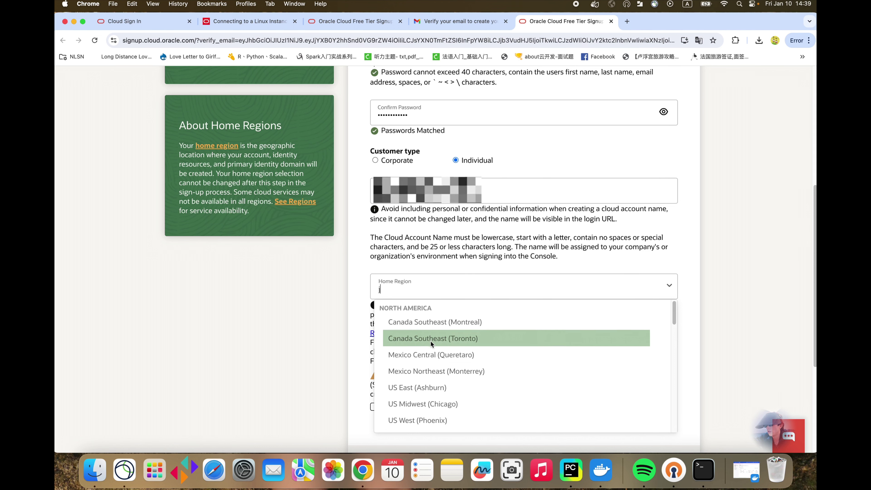
scroll(429, 342, down, 4)
scroll(433, 347, down, 2)
scroll(440, 354, down, 4)
scroll(446, 347, down, 1)
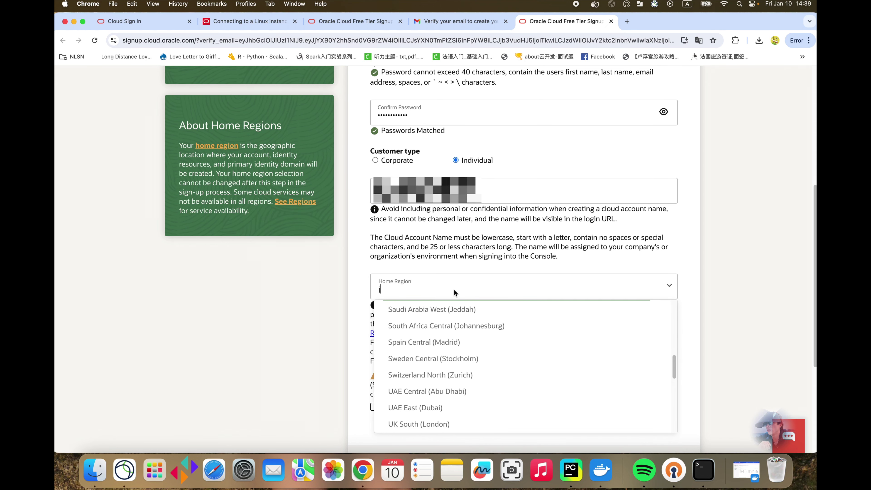
scroll(454, 292, down, 1)
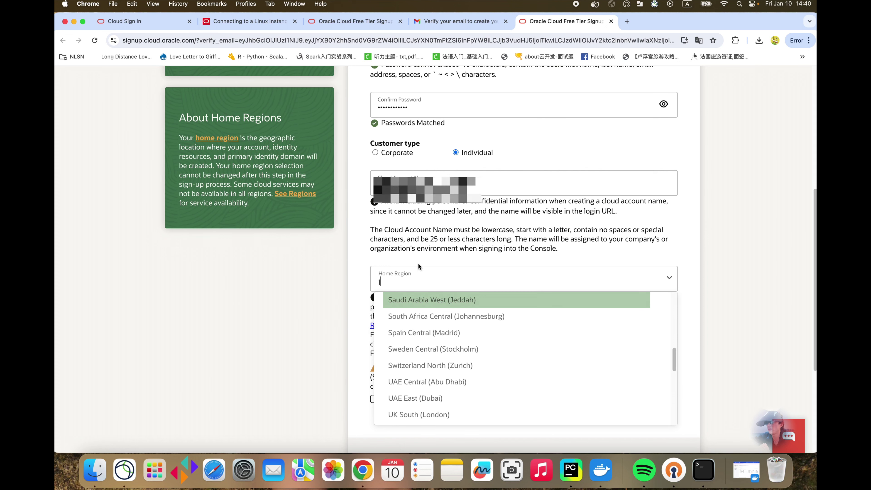
scroll(418, 264, down, 1)
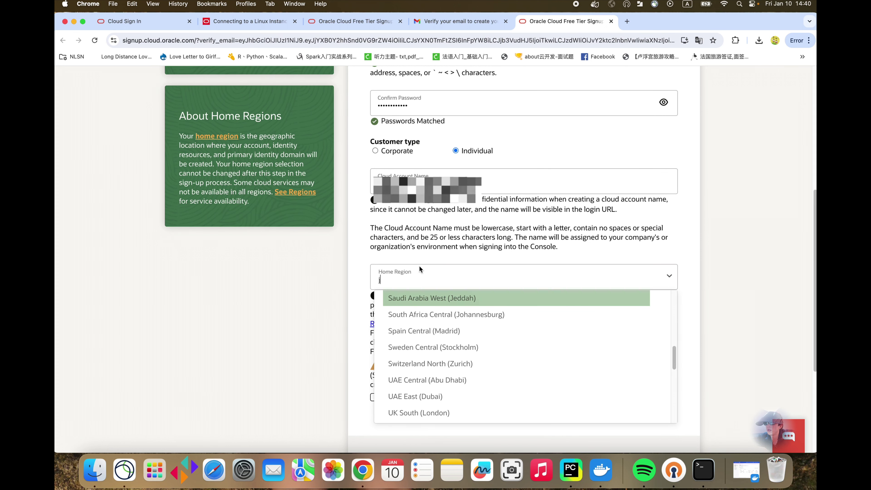
scroll(420, 267, down, 5)
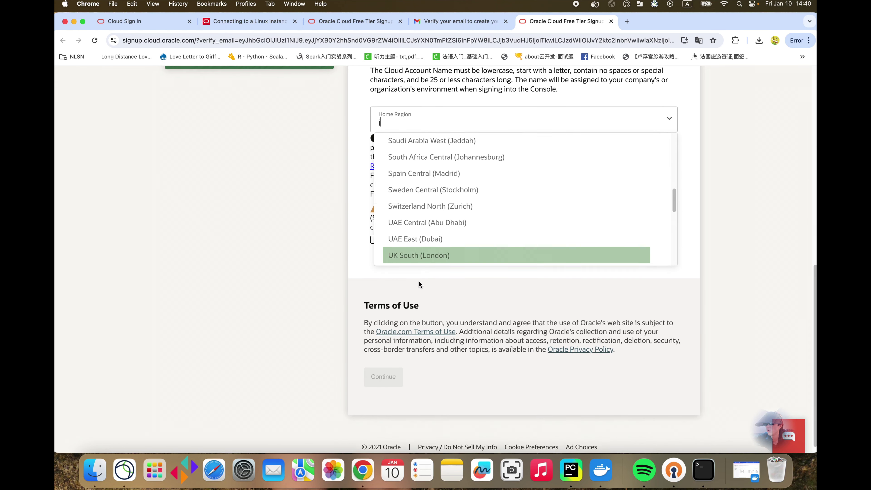
scroll(418, 281, up, 1)
scroll(426, 237, up, 10)
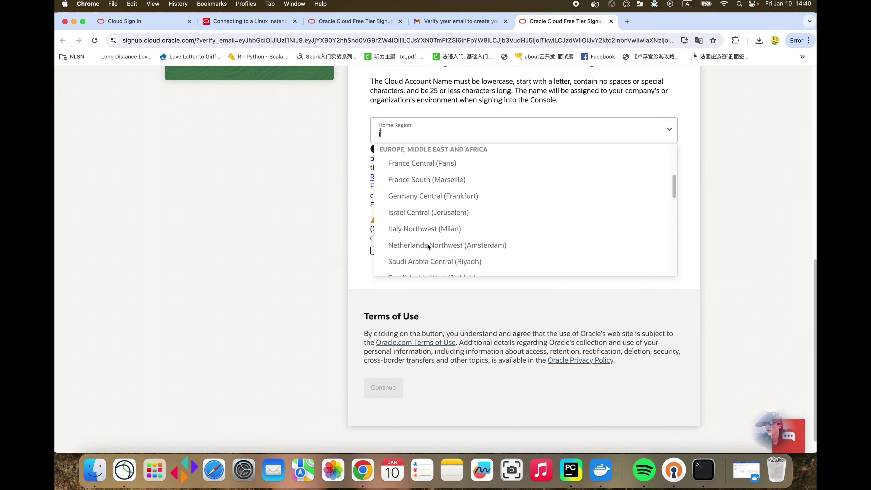
scroll(428, 231, up, 3)
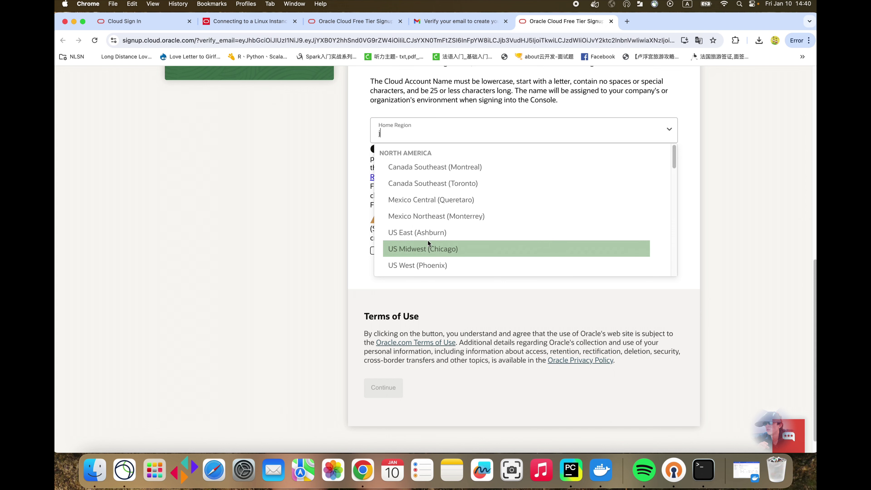
- Set the home region to Japan Central (Osaka), acknowledge that it cannot be changed, and continue to the address information
scroll(447, 251, down, 5)
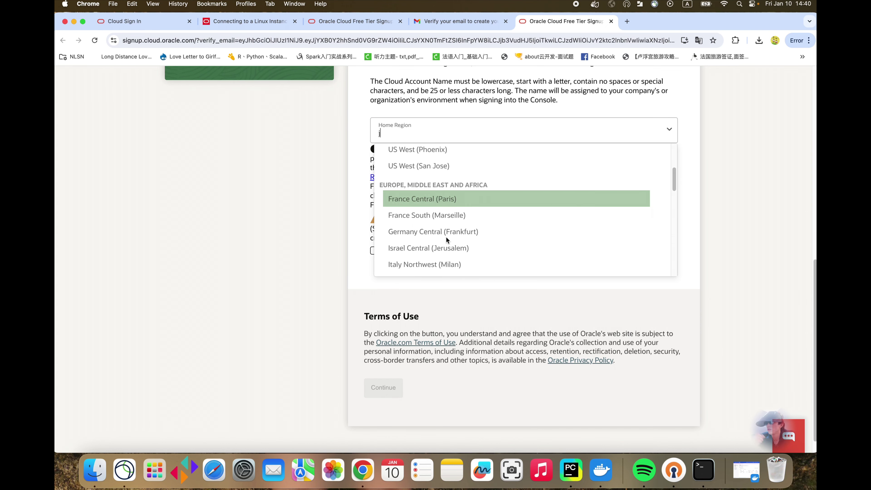
scroll(447, 234, down, 2)
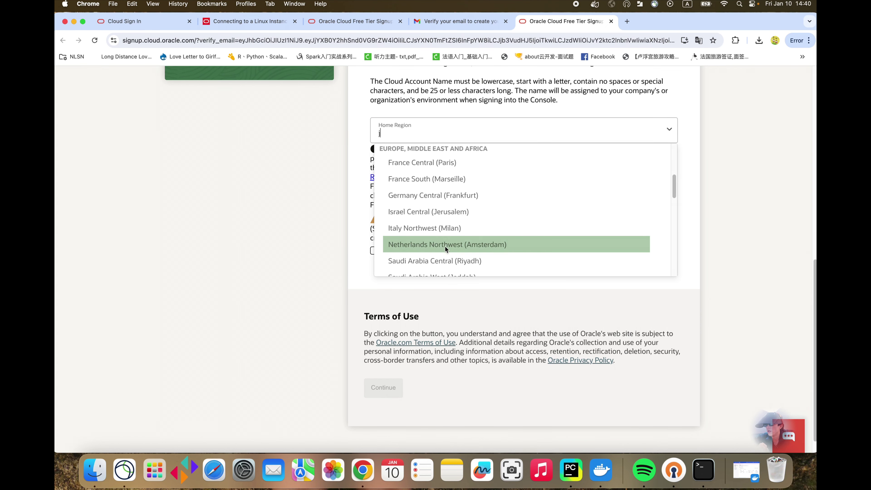
scroll(438, 237, down, 8)
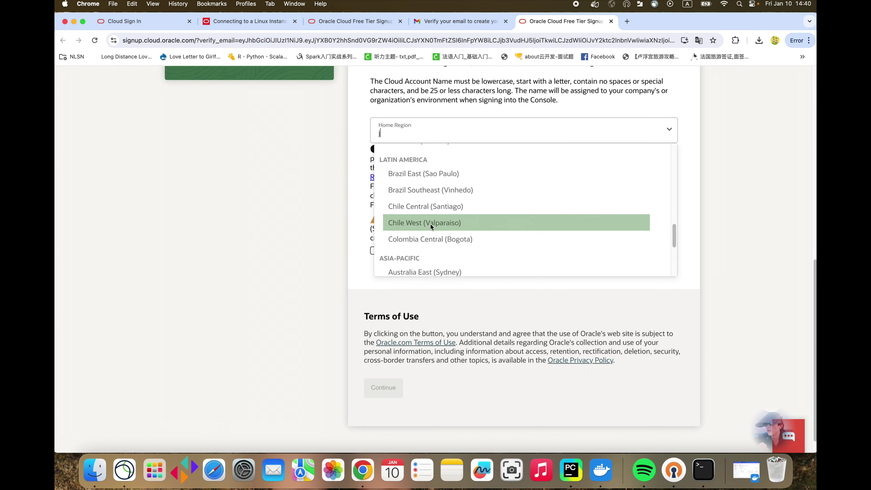
scroll(433, 221, down, 3)
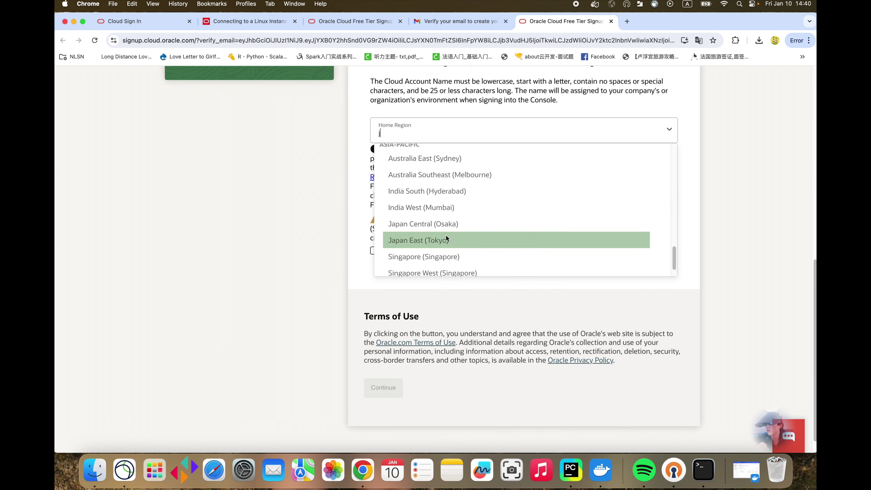
click(450, 228)
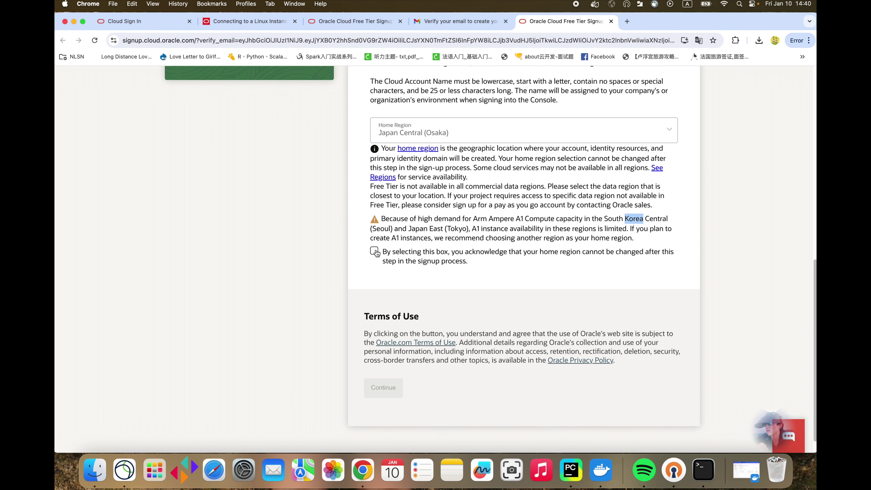
scroll(452, 273, down, 1)
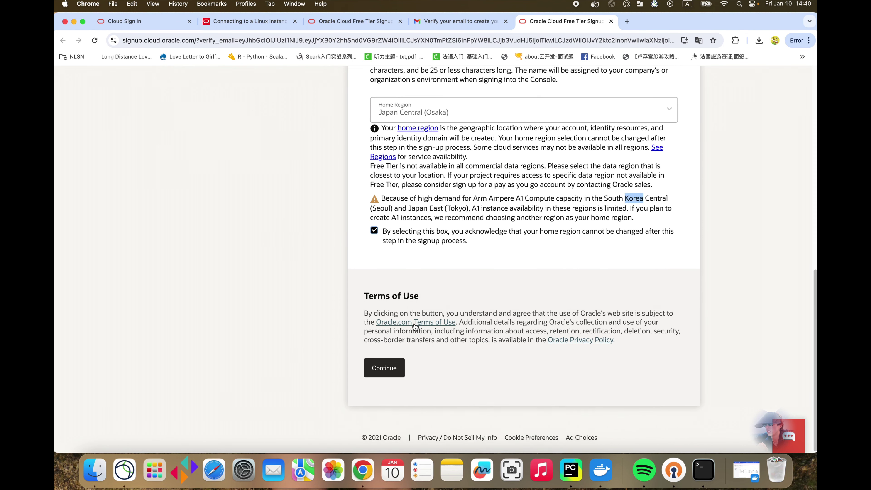
click(393, 371)
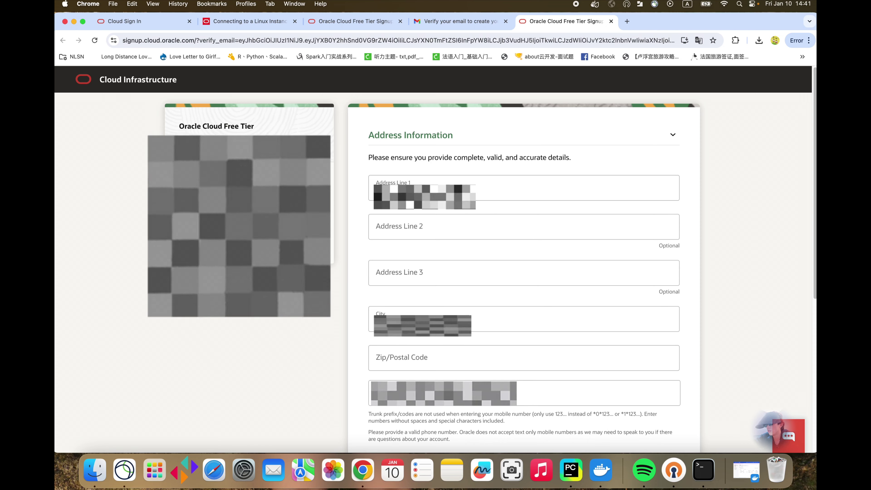
- Complete the address and phone number details and continue to the payment and identity verification
scroll(524, 258, down, 3)
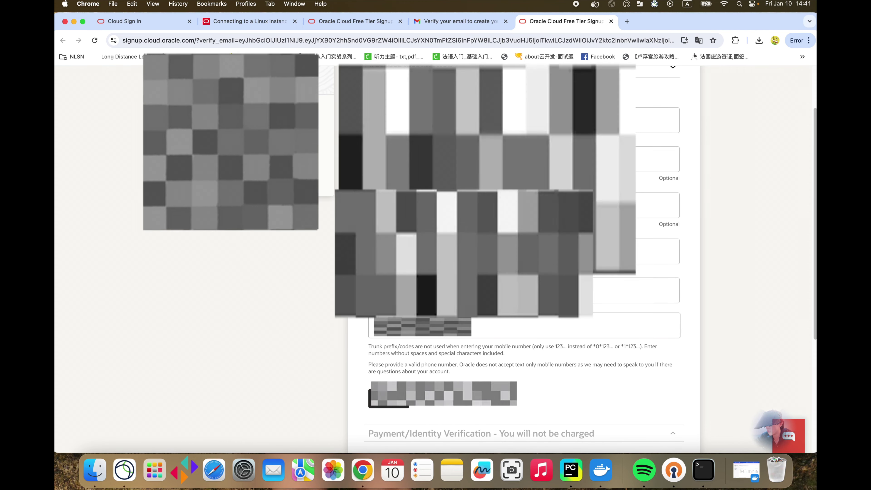
scroll(514, 257, down, 4)
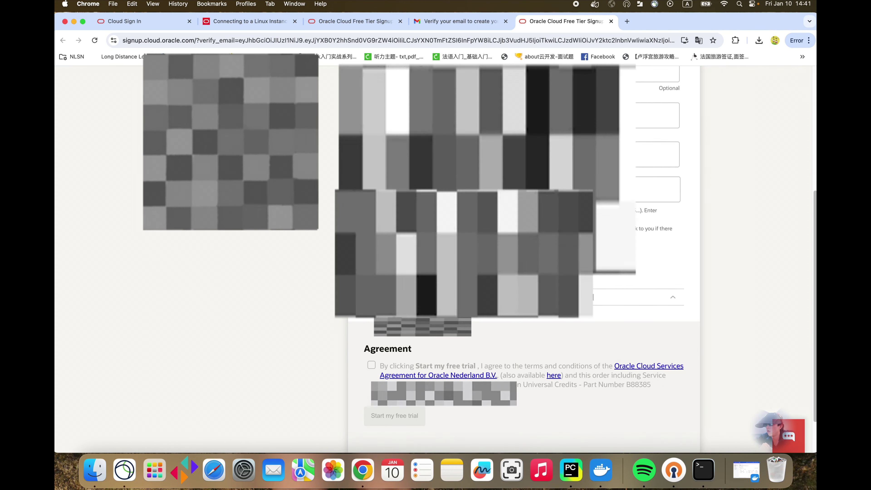
scroll(514, 258, up, 4)
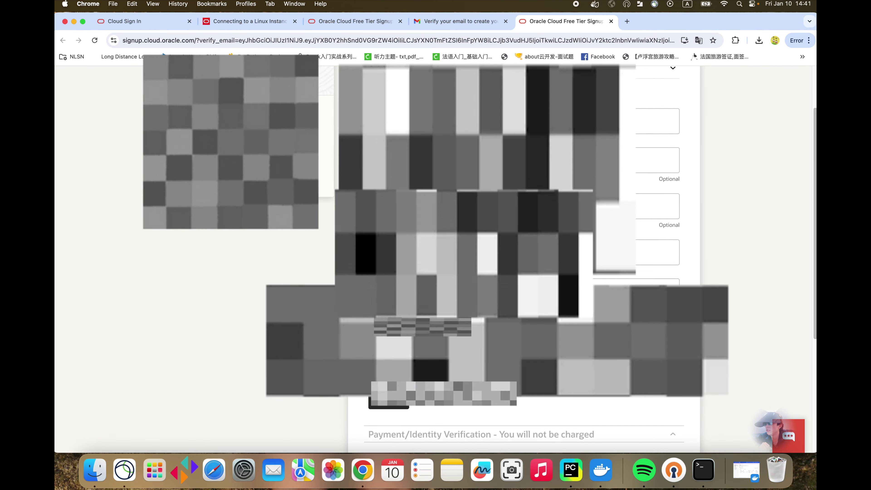
scroll(515, 257, down, 5)
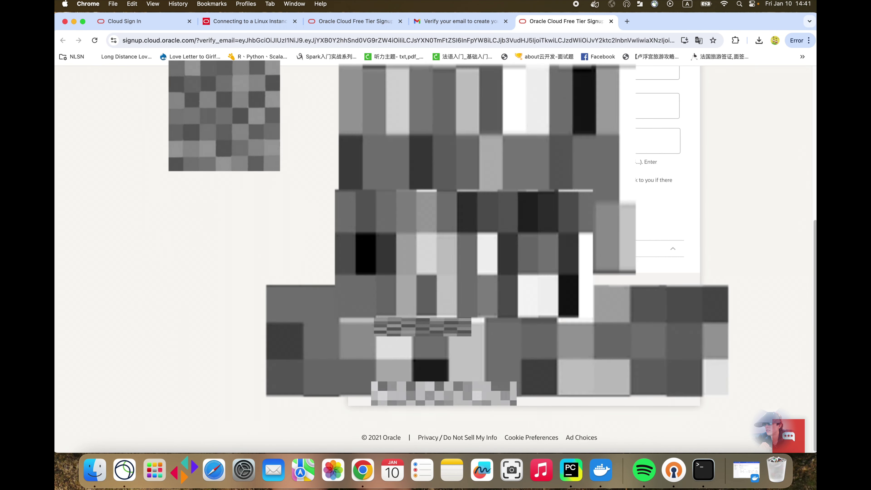
click(395, 212)
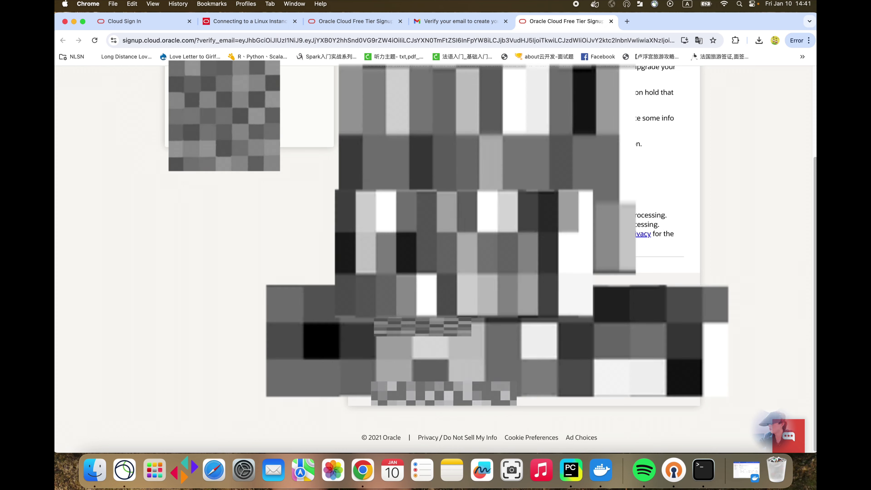
- Add a credit card as the payment verification method and fill in the card number, expiry date and other card details
click(415, 179)
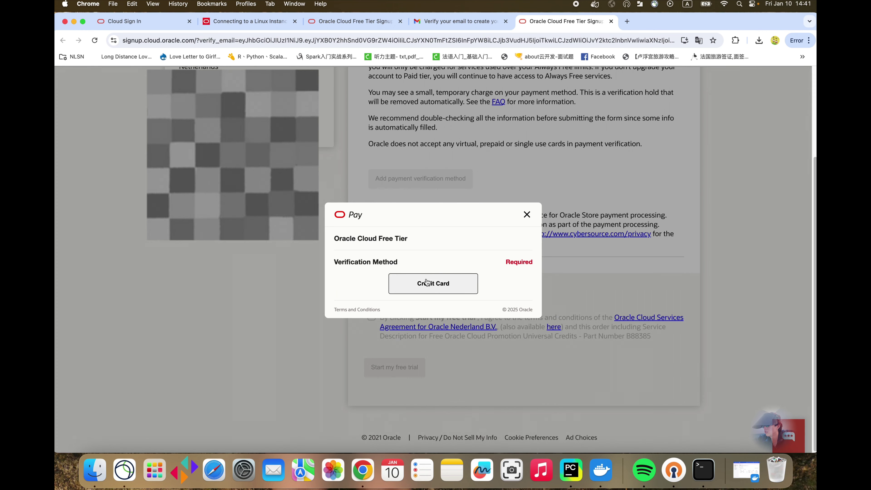
click(433, 284)
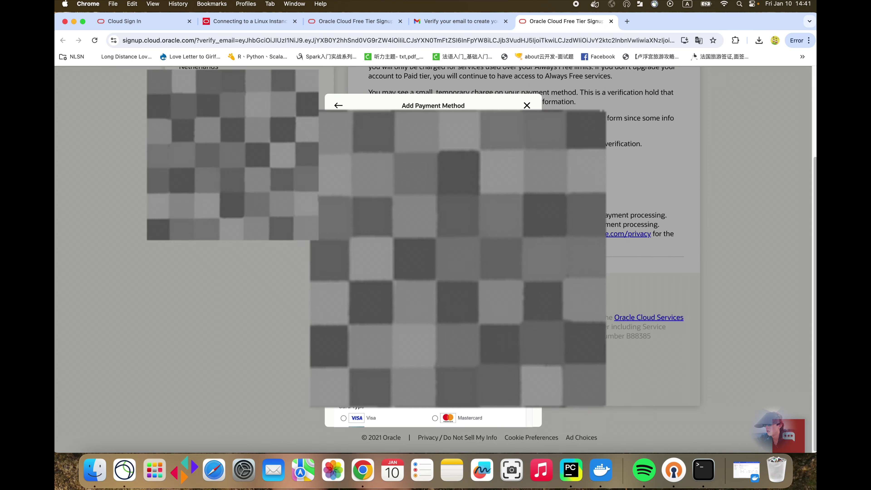
scroll(433, 261, down, 2)
scroll(434, 261, down, 3)
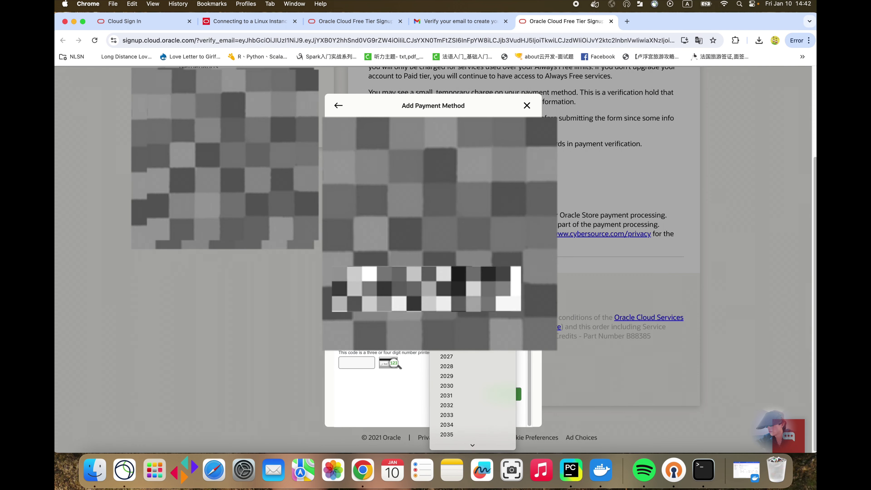
click(453, 385)
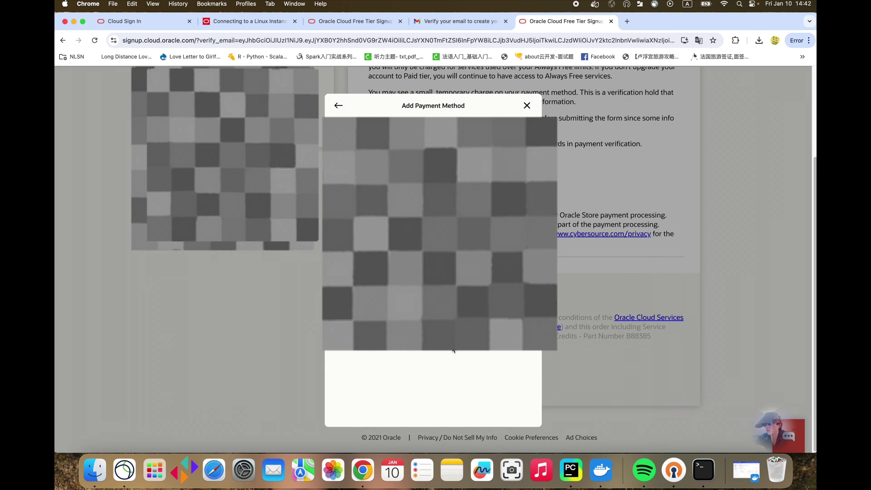
- Complete the card's payment approval and close the Oracle Pay confirmation
click(453, 350)
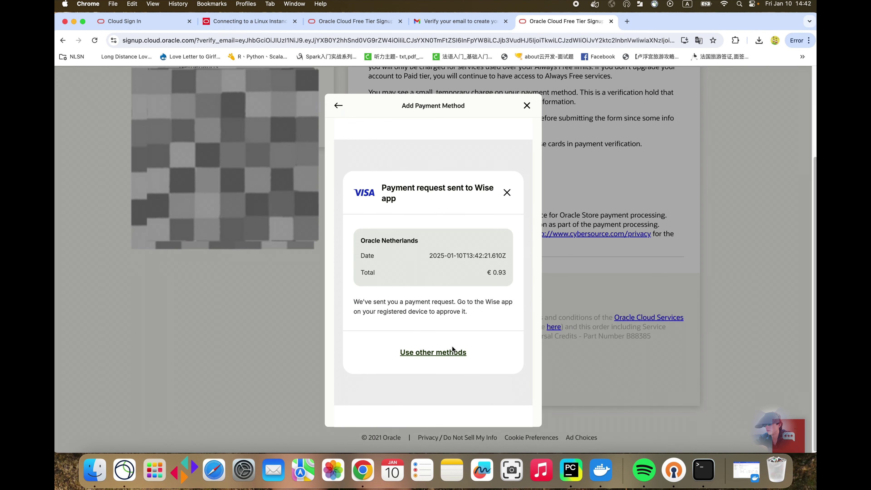
click(453, 353)
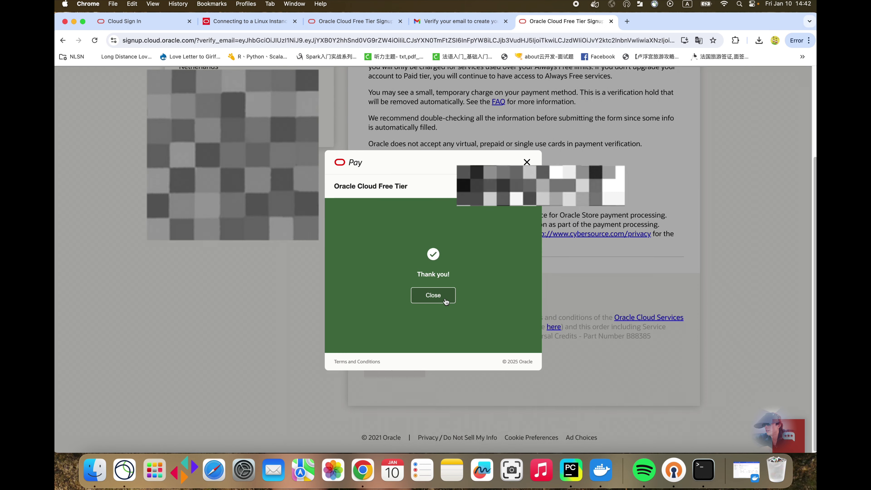
click(444, 298)
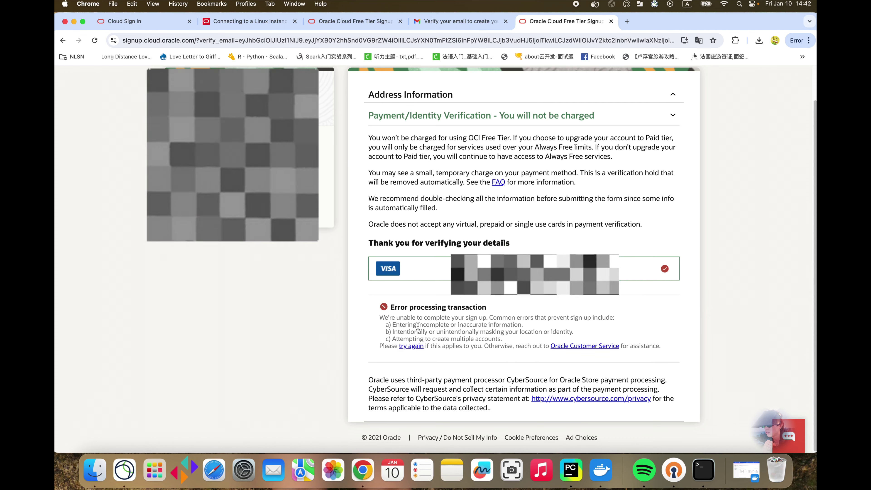
- Examine the transaction error under the payment verification and the listed reasons that can prevent sign-up
drag(418, 325, 507, 324)
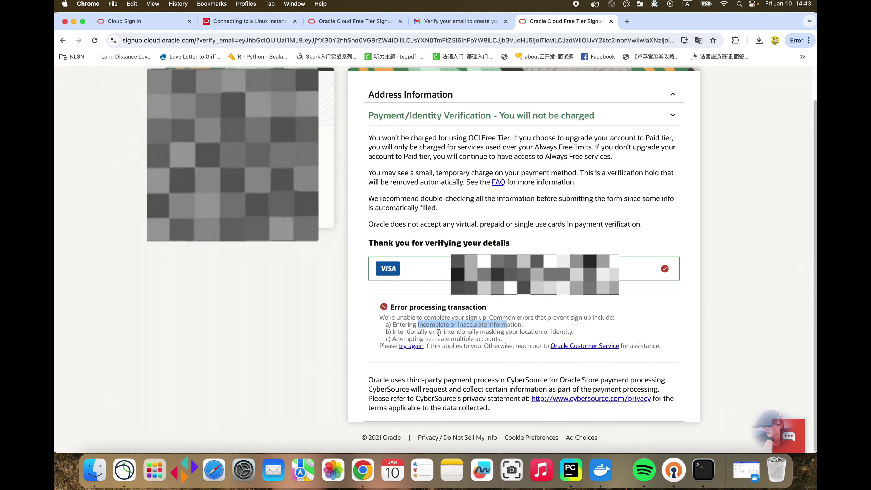
click(480, 333)
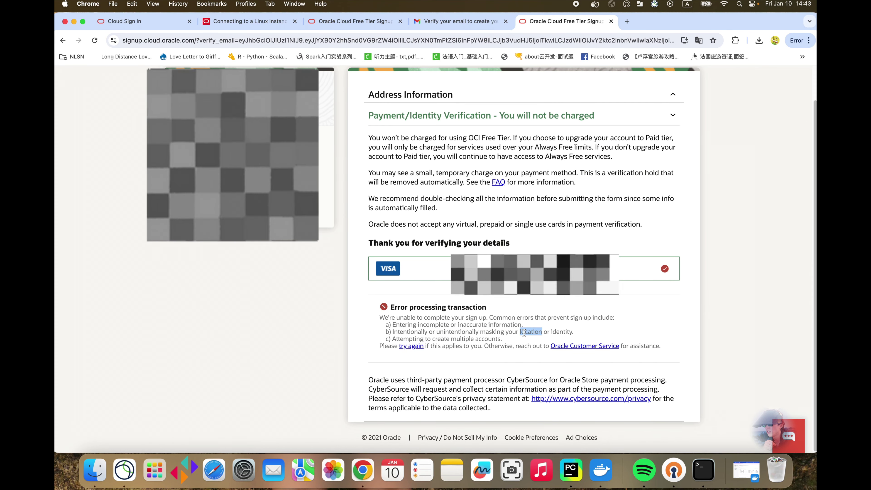
drag(577, 332, 381, 330)
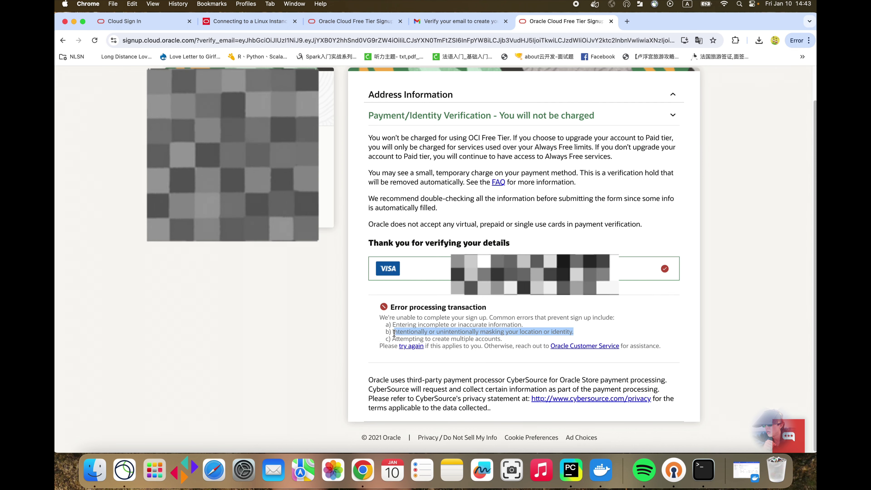
click(468, 342)
double_click(467, 341)
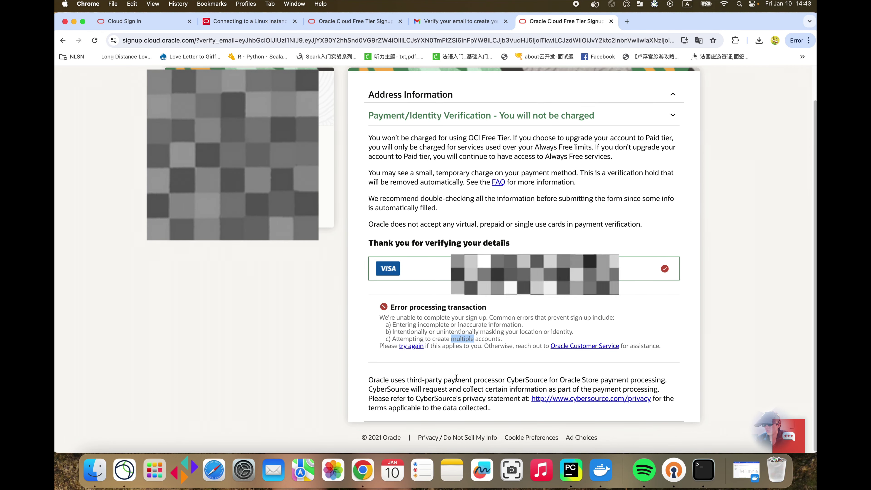
click(517, 312)
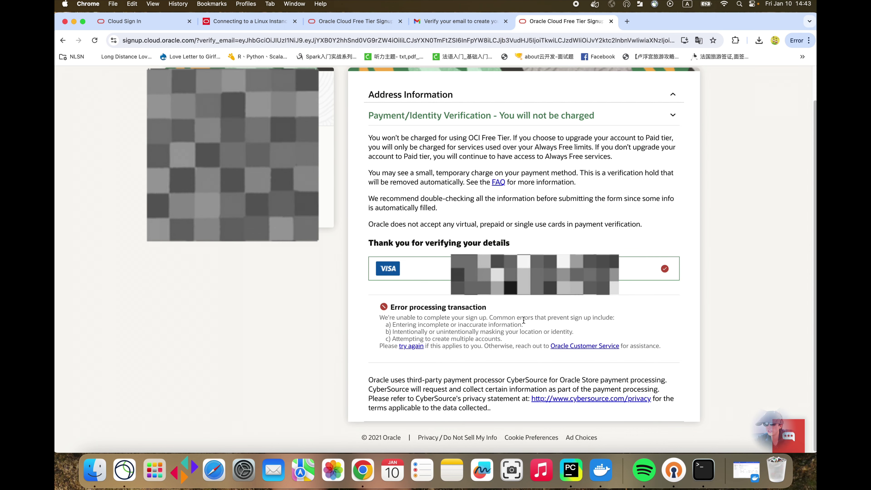
drag(487, 308, 389, 307)
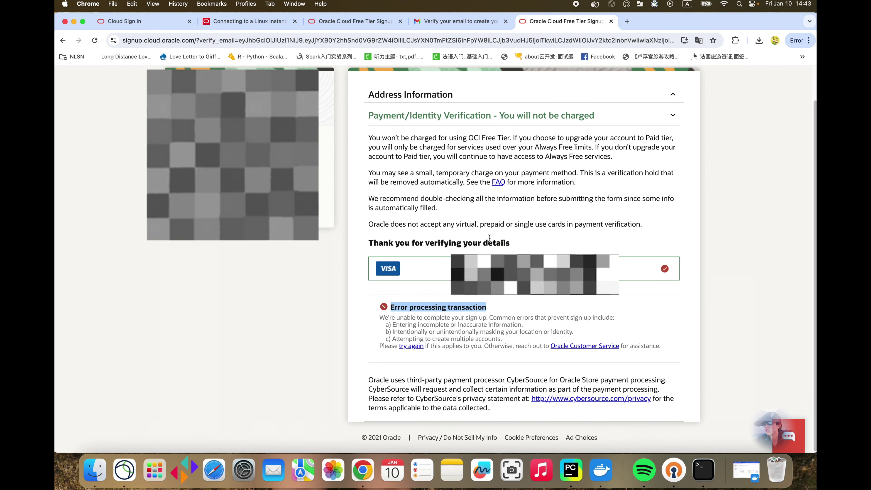
scroll(378, 261, up, 2)
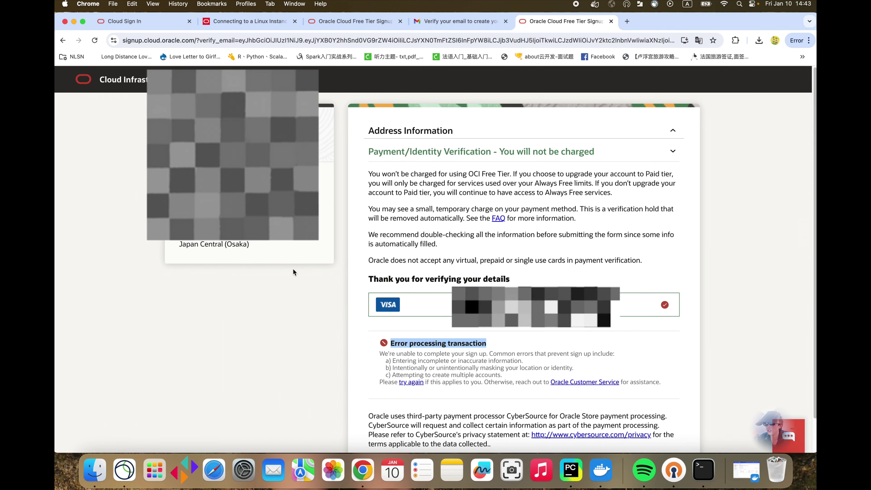
scroll(286, 270, down, 2)
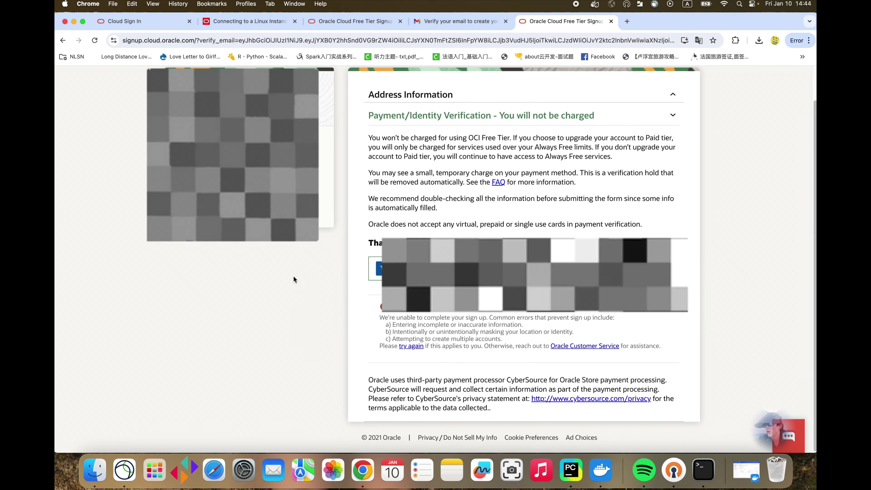
scroll(295, 278, up, 2)
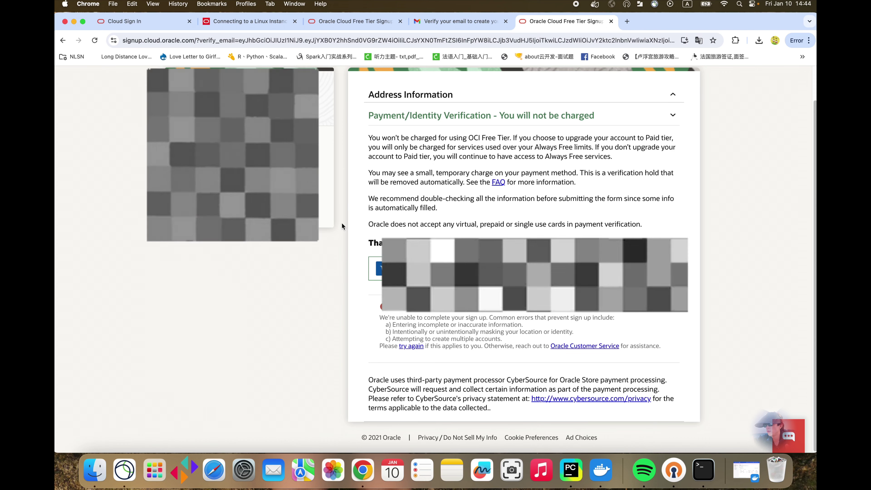
scroll(340, 224, up, 2)
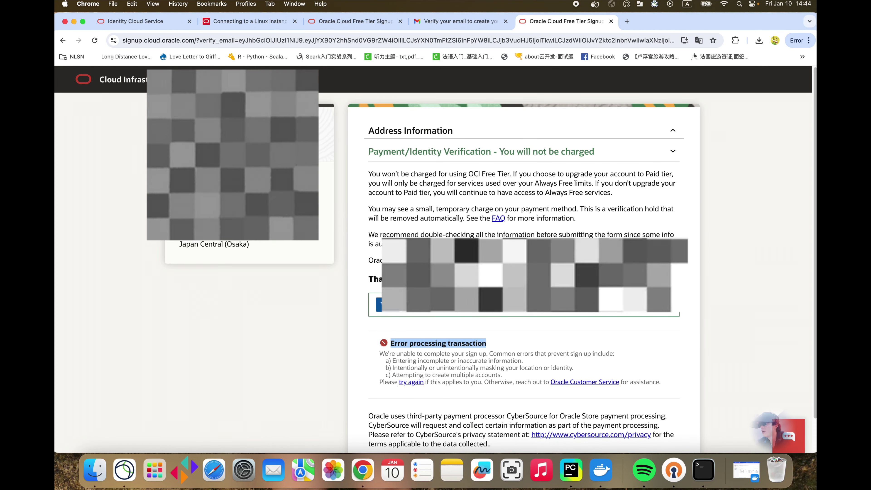
- Return to the existing account's Cloud Sign In page and open the general Oracle Cloud sign-in page at oracle.com/cloud/sign-in.html
click(143, 23)
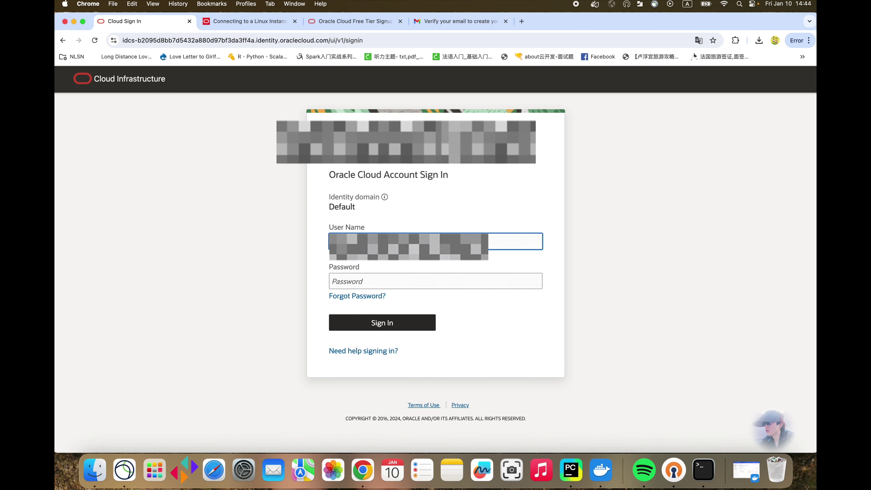
click(259, 41)
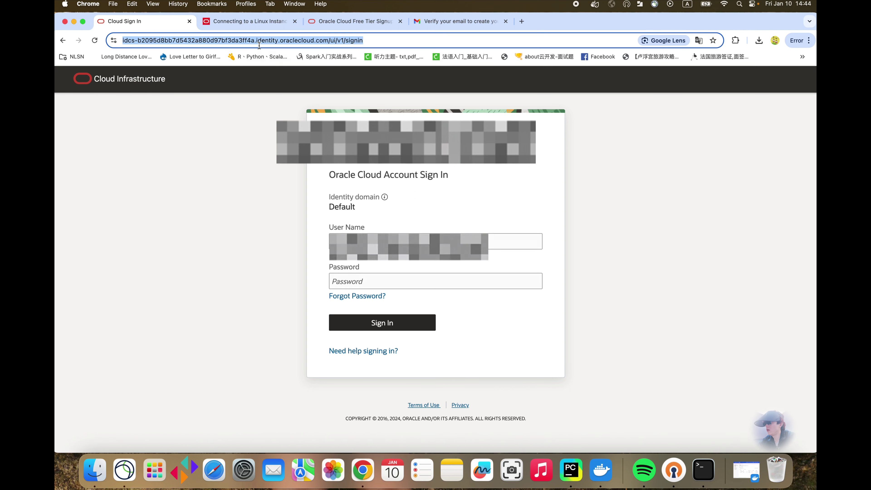
text(ora)
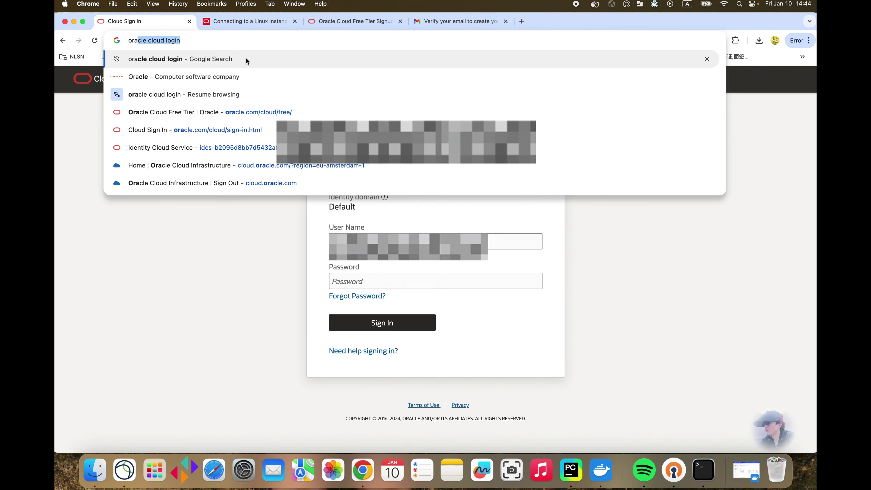
click(247, 58)
click(221, 169)
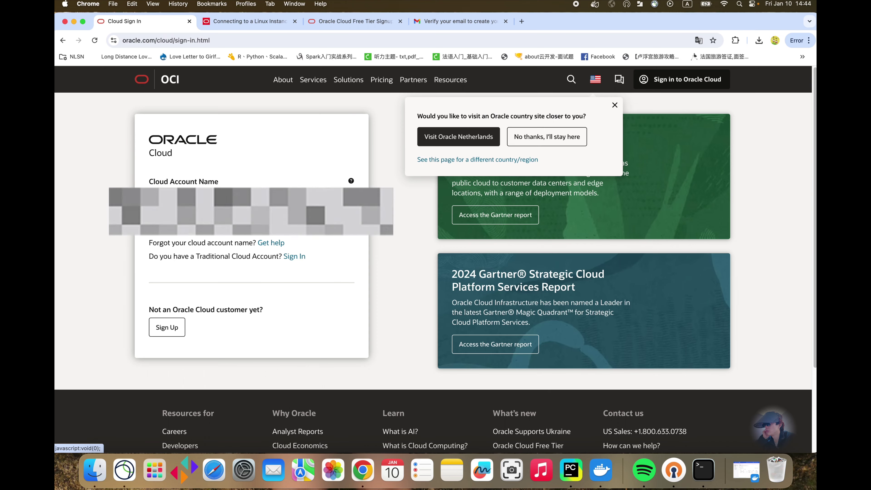
- Continue with the filled-in cloud account name, enter the account password and sign in to the Oracle Cloud console
key(Return)
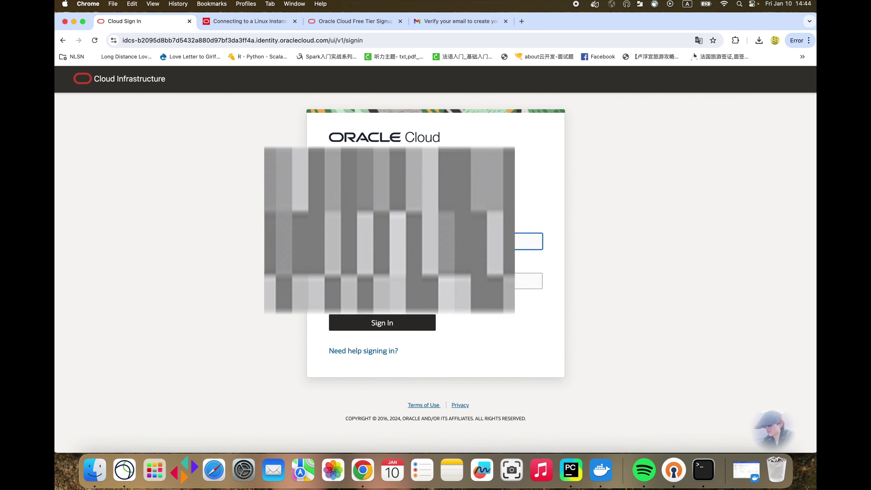
click(436, 281)
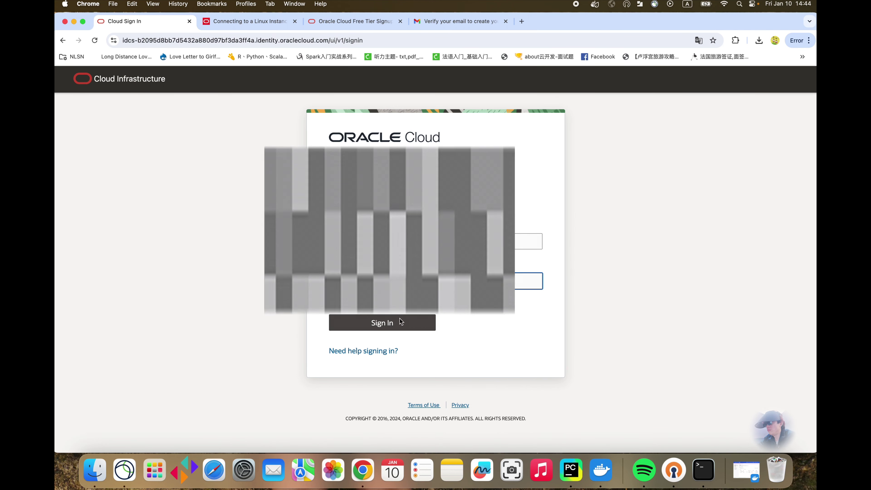
click(399, 316)
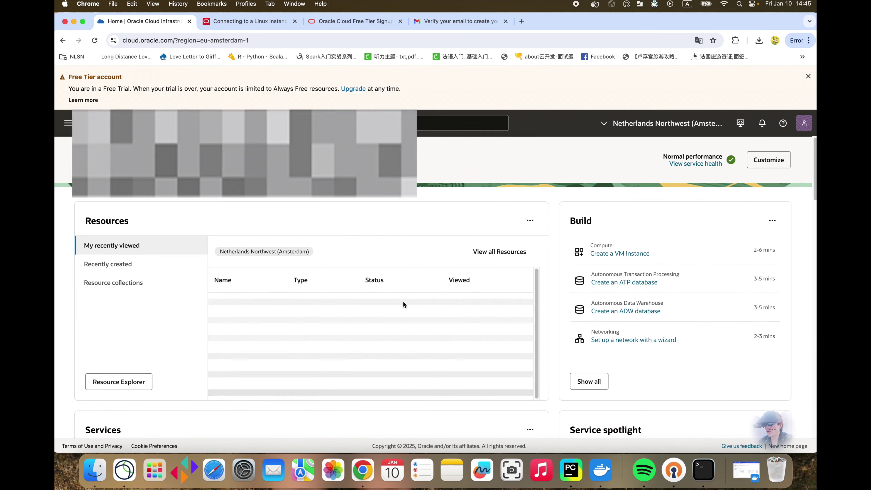
- Dismiss the Free Tier account notice and look over the resources and services on the console home page
scroll(394, 305, down, 1)
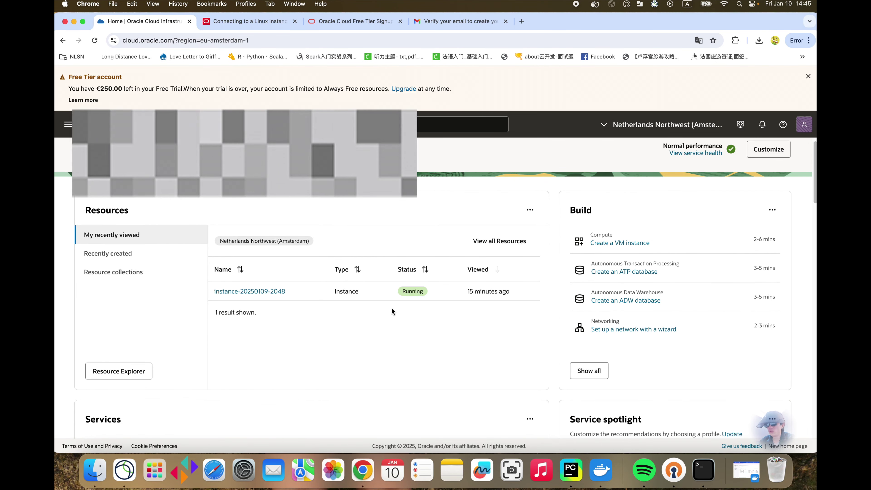
scroll(390, 309, up, 1)
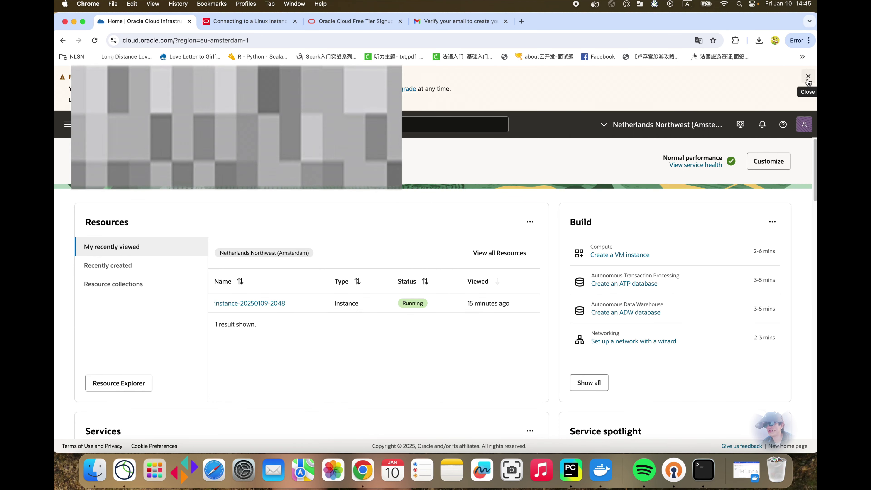
click(808, 76)
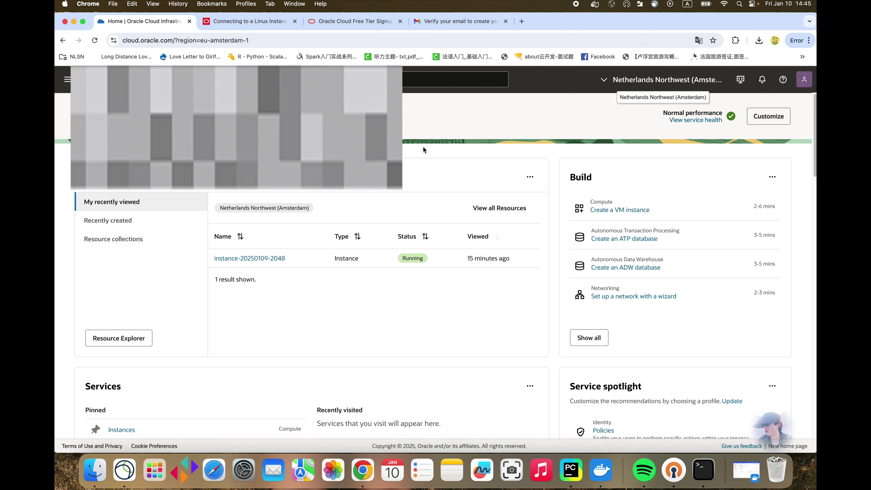
scroll(383, 213, down, 1)
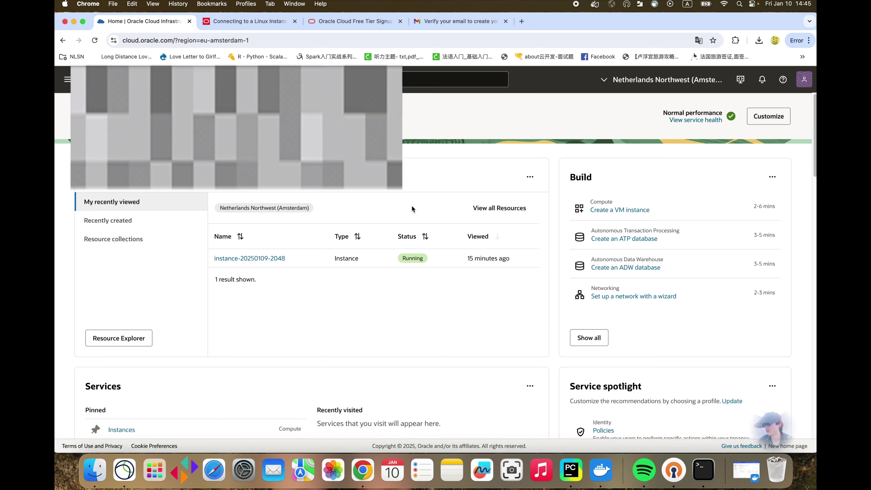
scroll(412, 205, down, 5)
scroll(398, 229, up, 6)
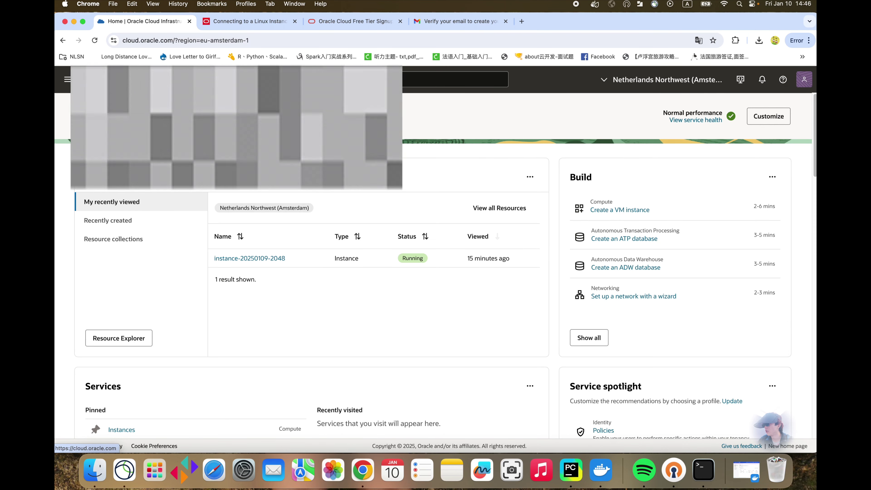
- Open the Compute instances list and start creating a new compute instance
click(67, 81)
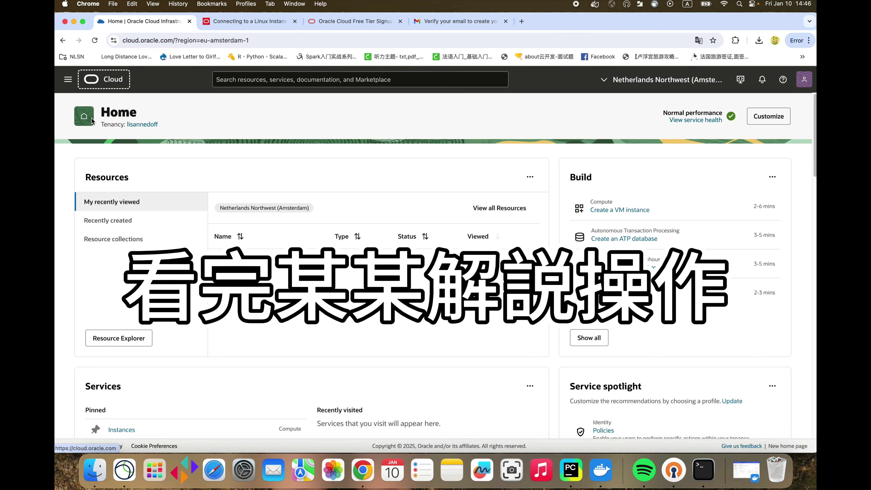
click(67, 81)
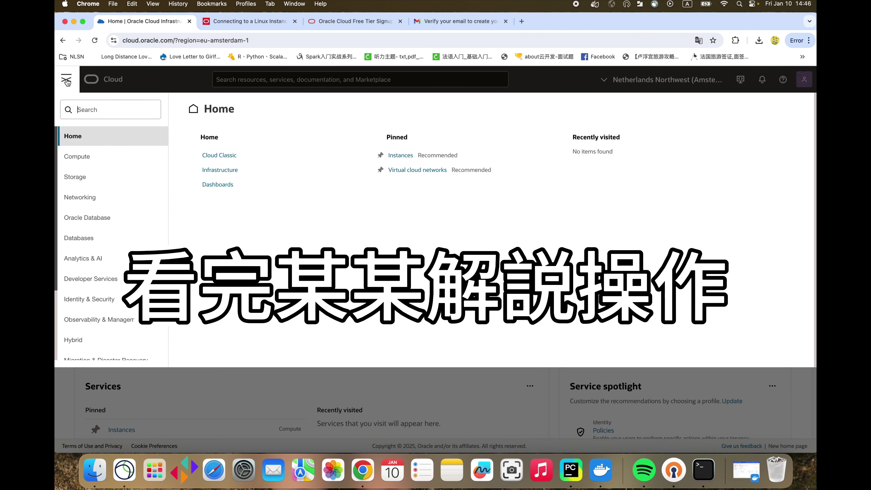
click(84, 163)
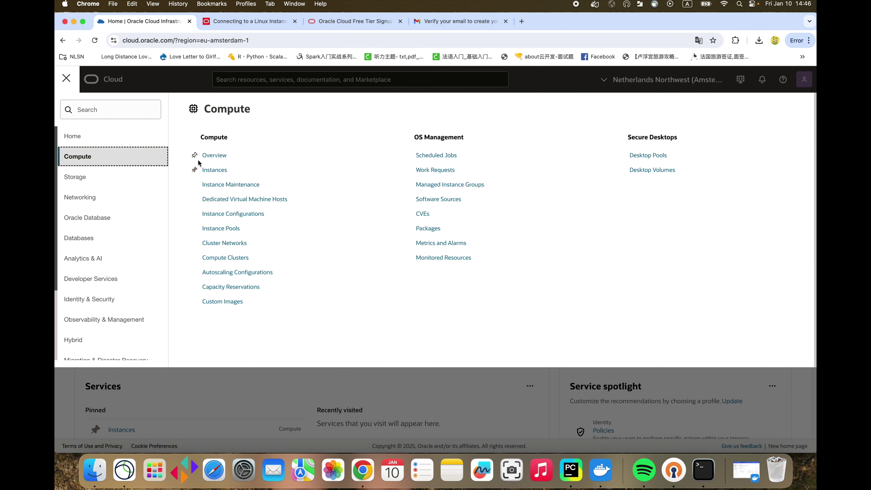
click(213, 172)
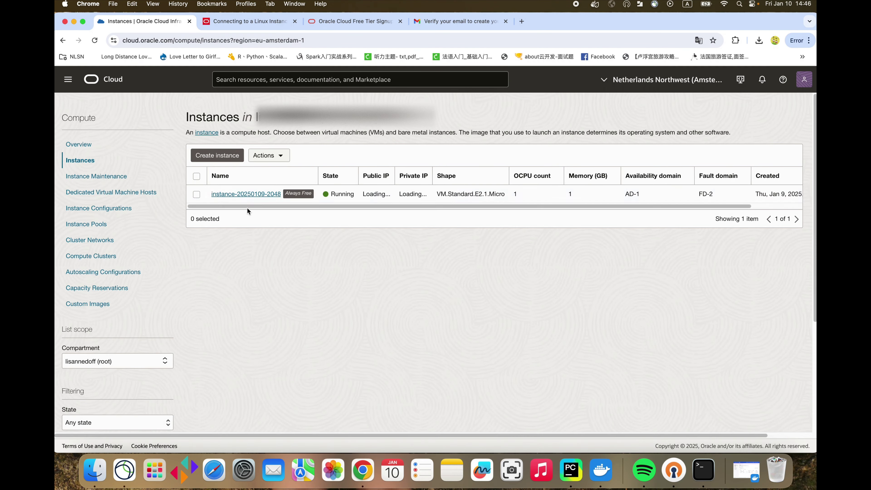
click(225, 156)
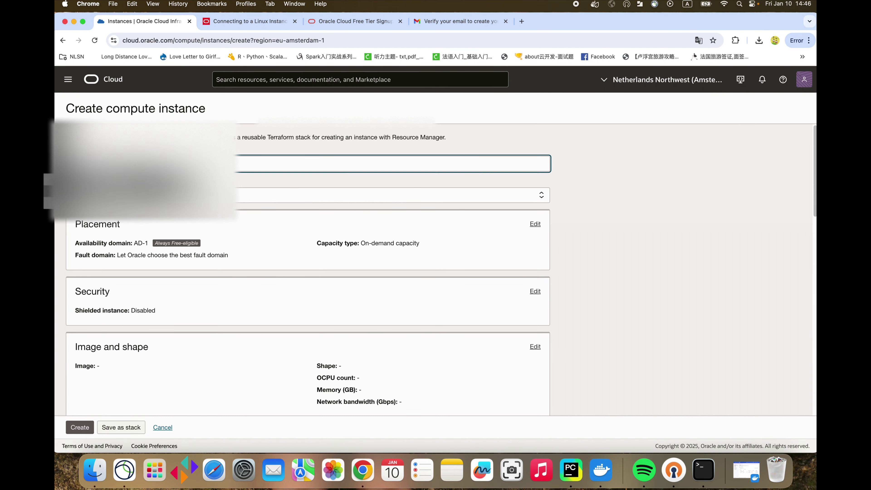
- Edit the instance's image and shape settings and change the image to Canonical Ubuntu 24.04
scroll(191, 288, down, 2)
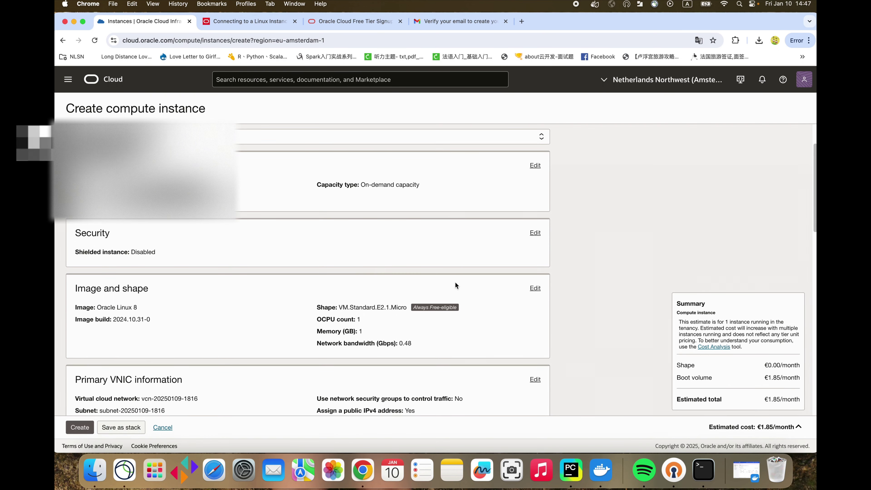
scroll(477, 287, down, 1)
click(535, 274)
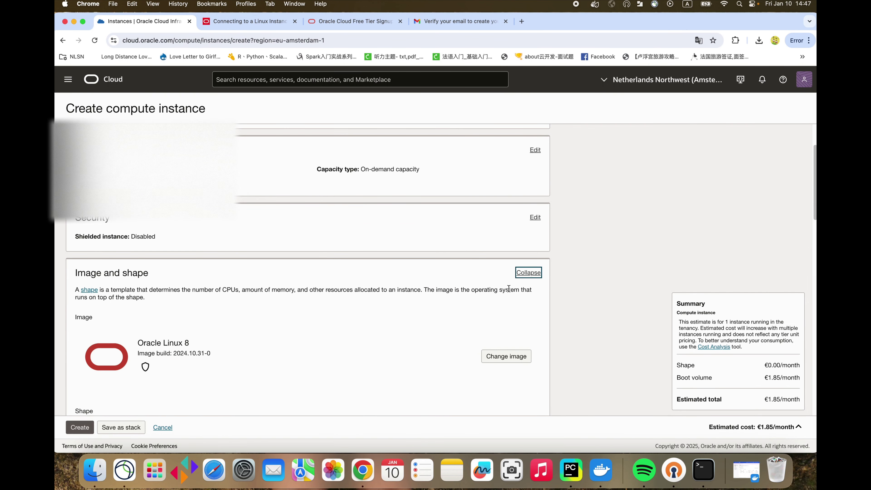
scroll(414, 328, down, 7)
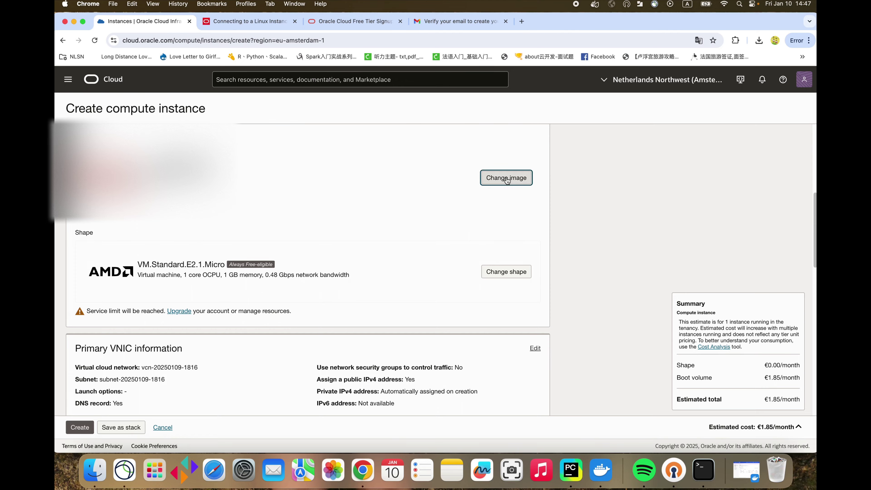
click(507, 178)
click(490, 163)
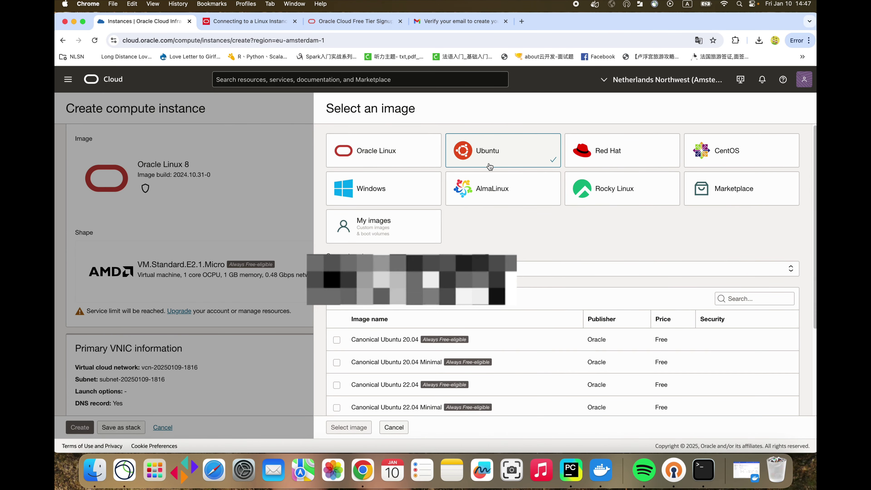
scroll(388, 326, down, 4)
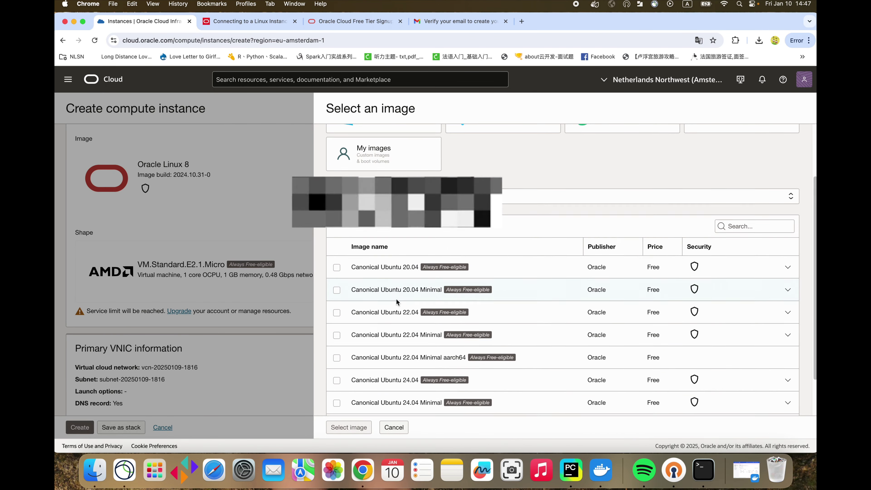
scroll(397, 302, down, 3)
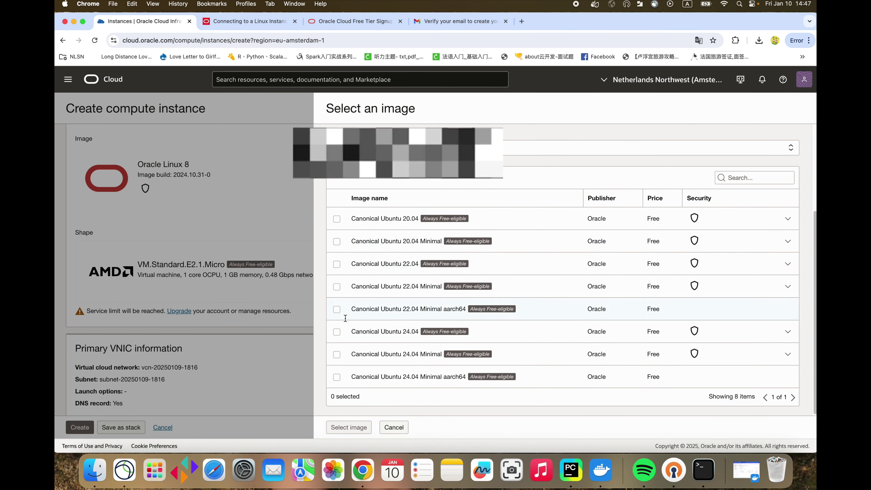
click(337, 333)
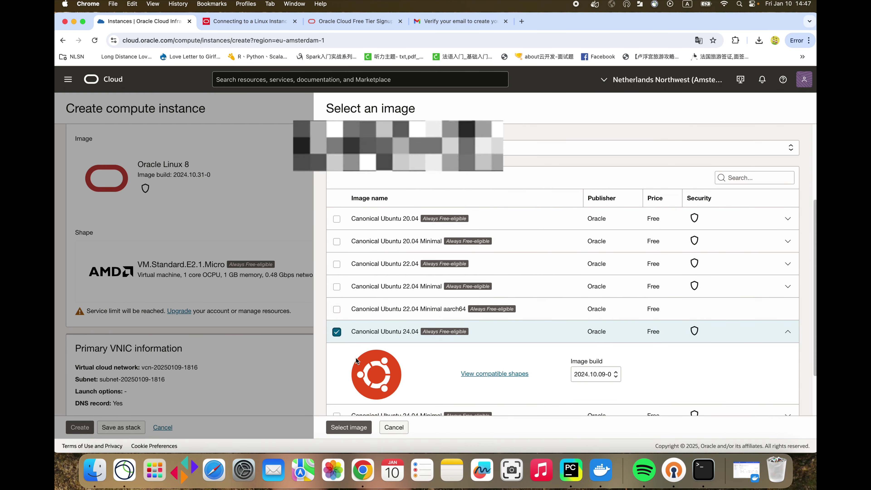
scroll(340, 343, down, 3)
click(349, 427)
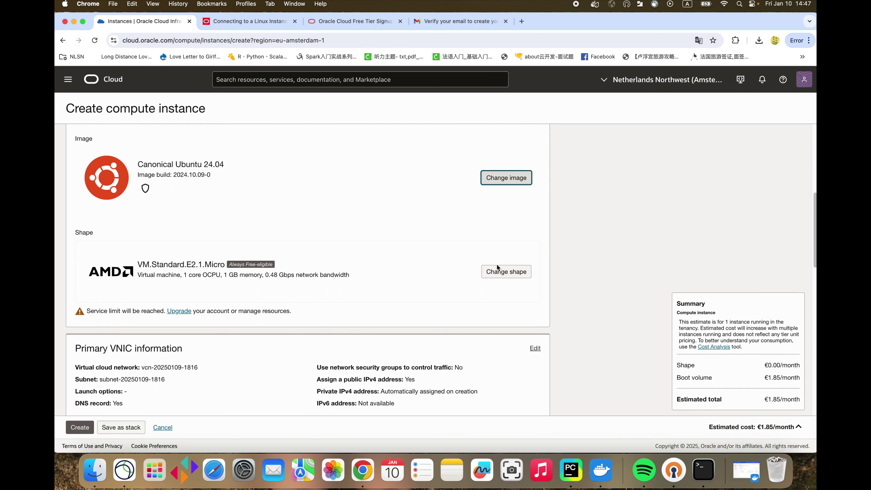
- Change the instance shape to VM.Standard.A1.Flex from the Ampere series, with 1 OCPU and 6 GB of memory
click(500, 273)
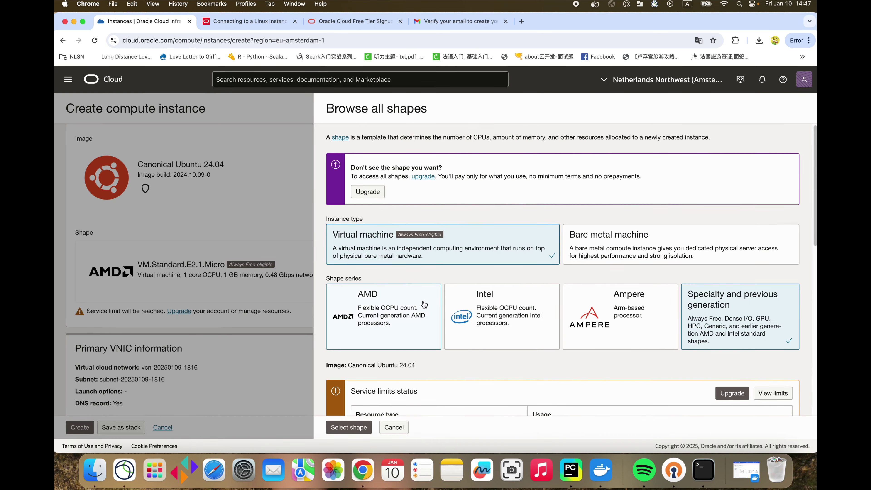
scroll(379, 263, down, 2)
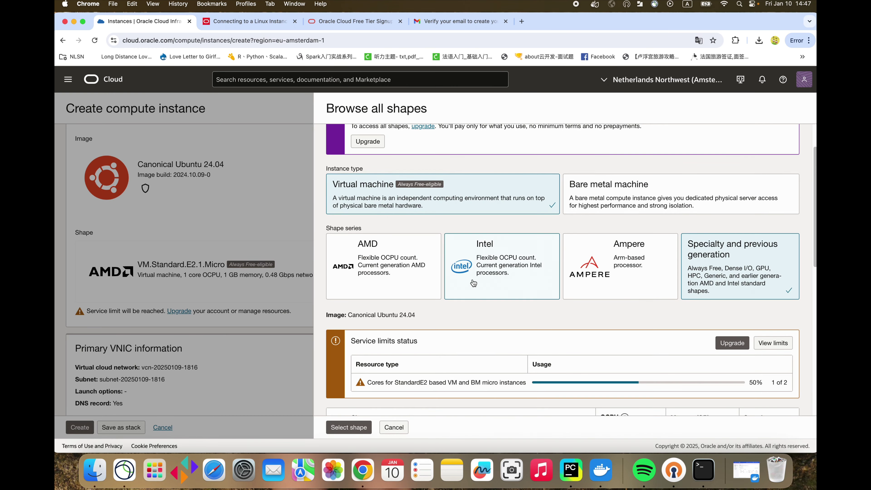
click(594, 281)
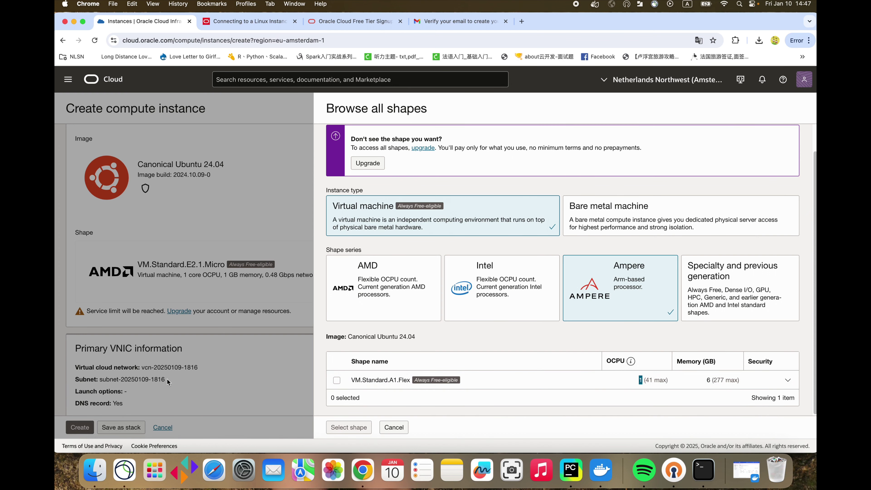
click(336, 381)
scroll(428, 379, down, 4)
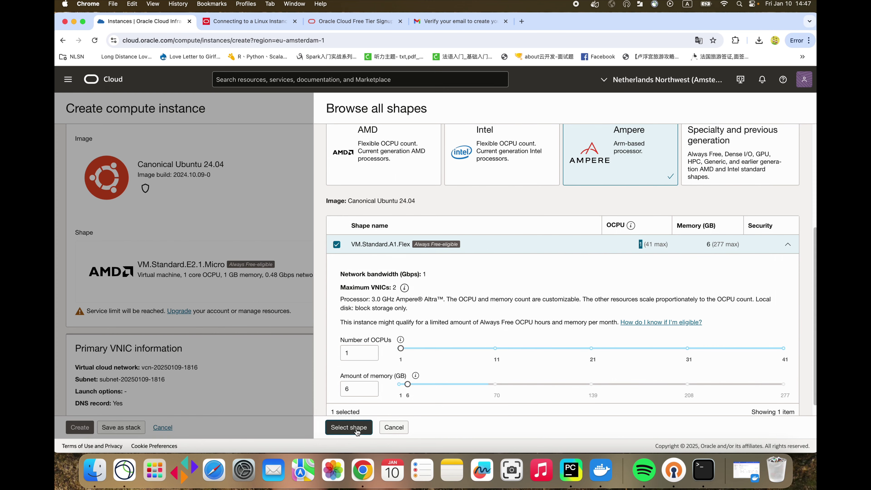
click(349, 427)
- Save the private key of the generated SSH key pair and try to create the compute instance
scroll(200, 393, down, 7)
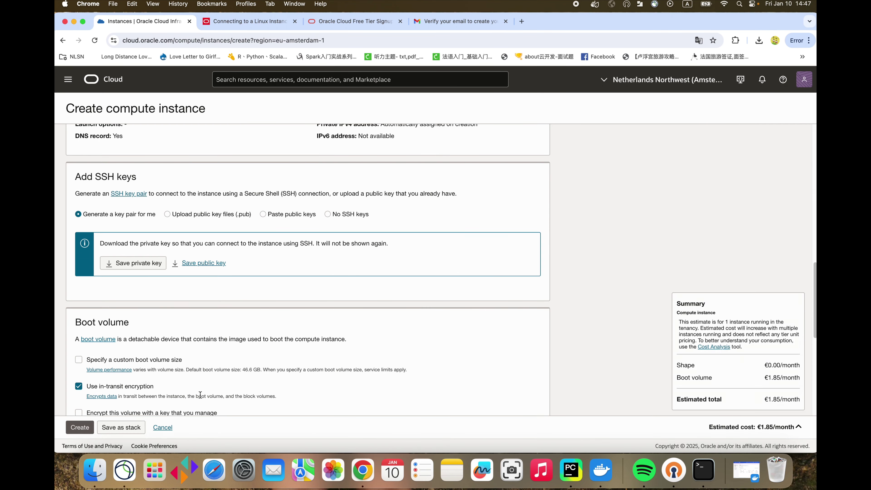
scroll(202, 398, up, 5)
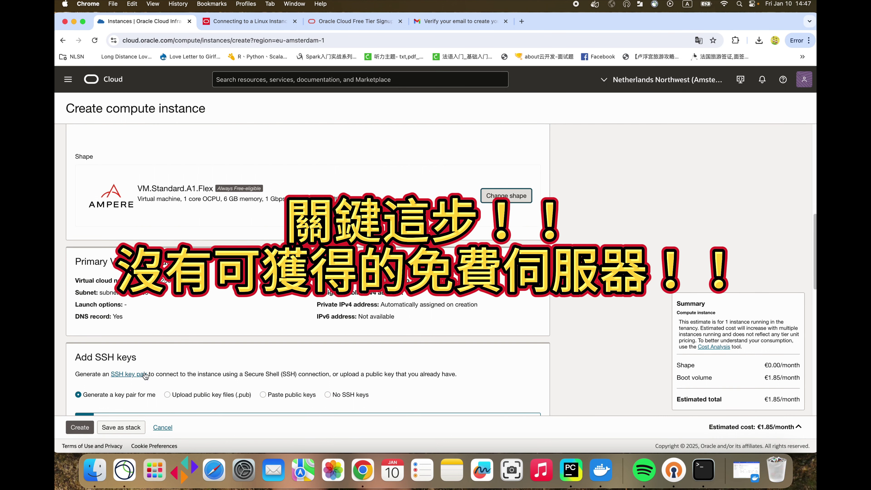
scroll(146, 376, down, 3)
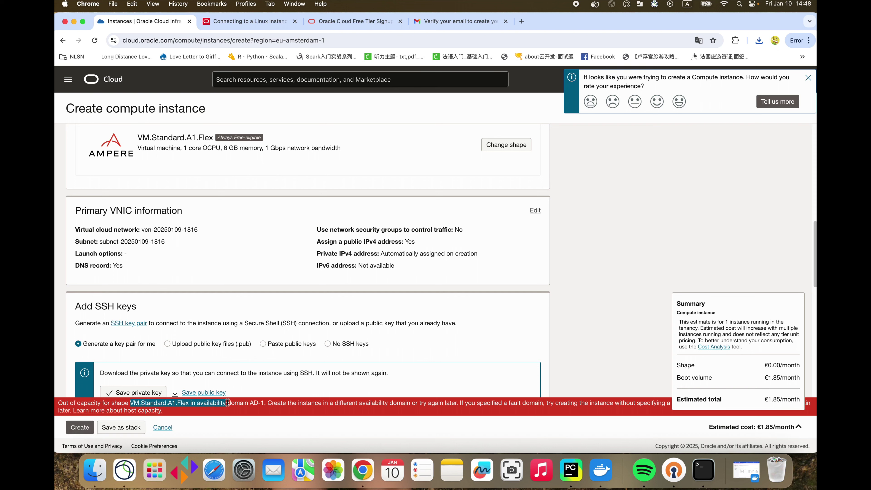
- Try again to create the VM.Standard.A1.Flex instance and look over its placement settings
drag(227, 402, 244, 403)
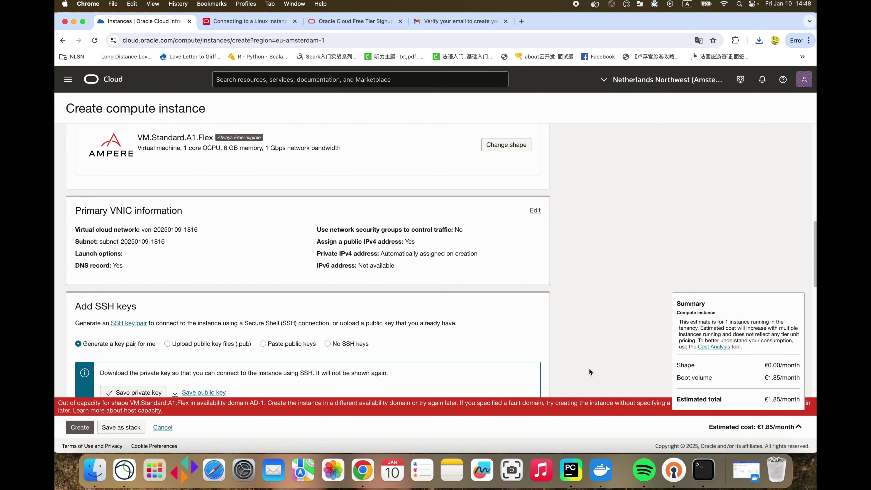
click(83, 431)
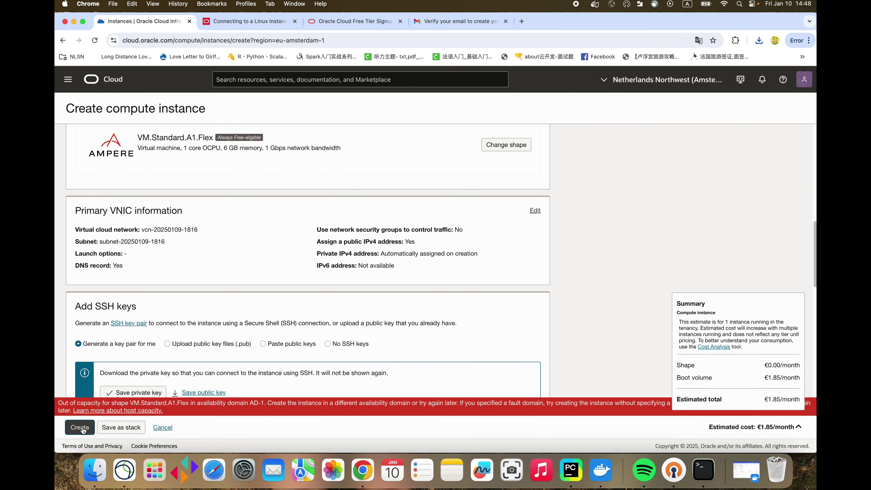
scroll(240, 371, down, 5)
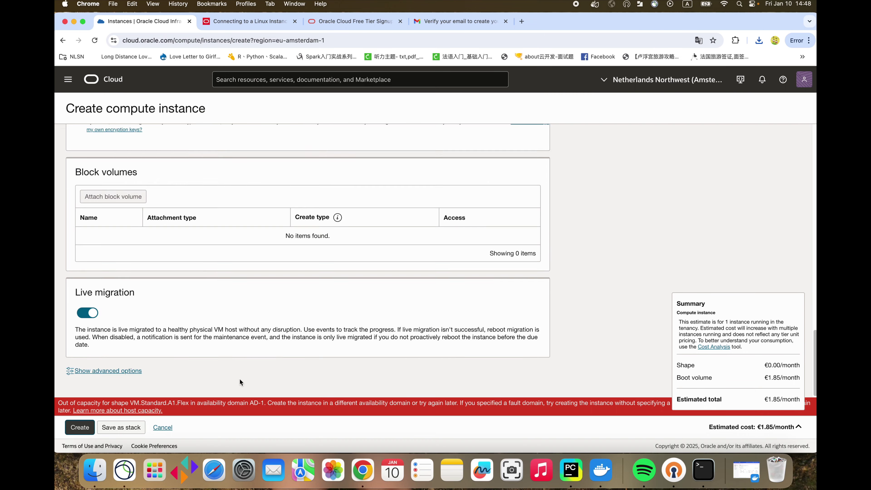
scroll(242, 383, up, 20)
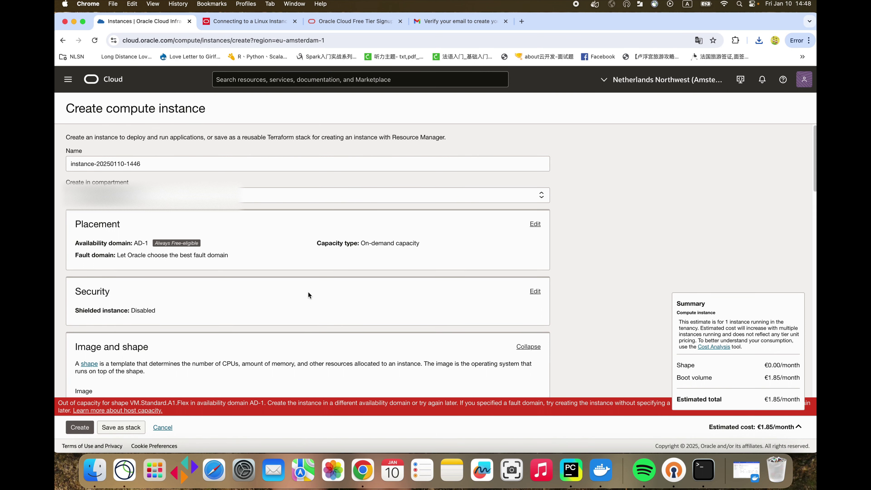
scroll(246, 298, down, 5)
scroll(165, 324, up, 5)
- Search the Oracle Cloud console for openvpn and open the OpenVPN Access Server BYOL marketplace listing
click(277, 82)
click(249, 123)
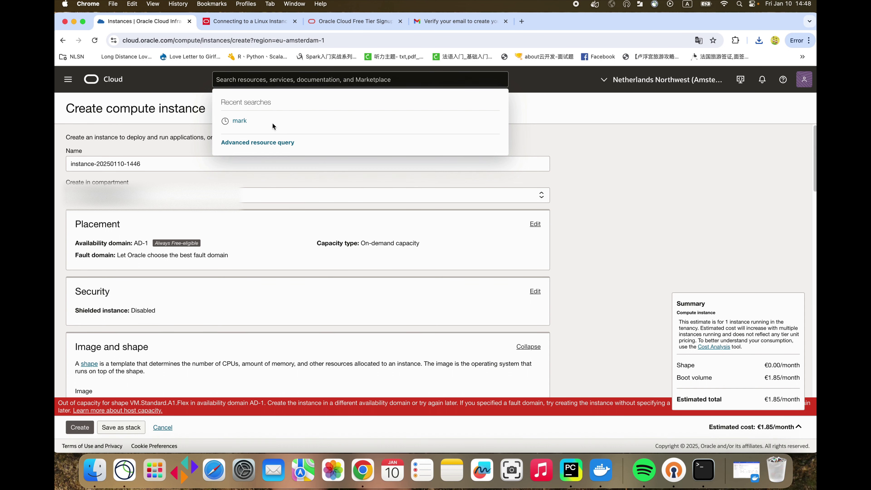
click(247, 122)
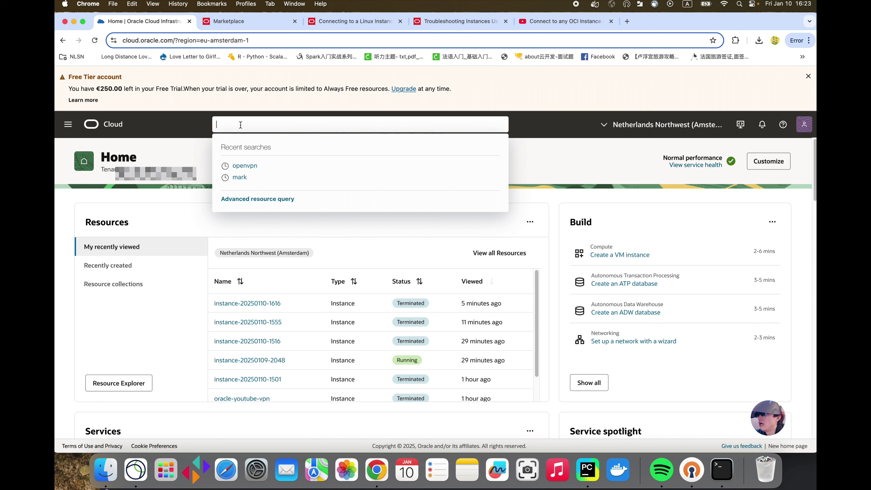
click(178, 120)
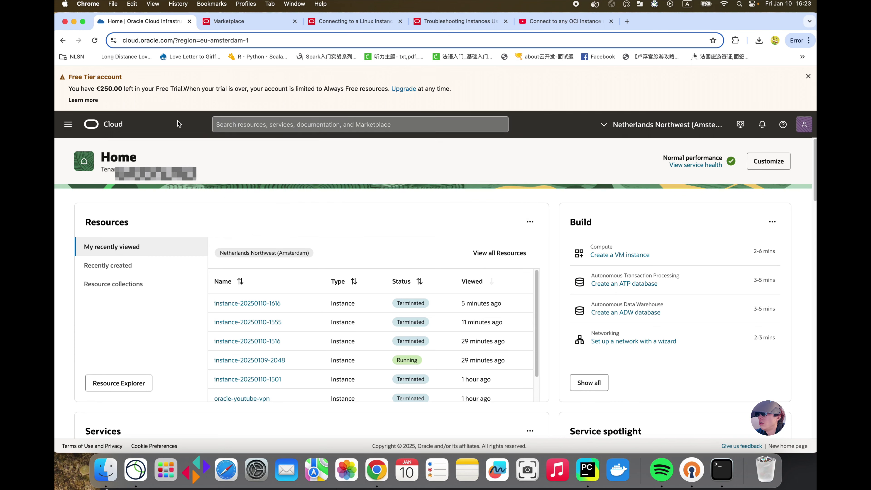
click(254, 122)
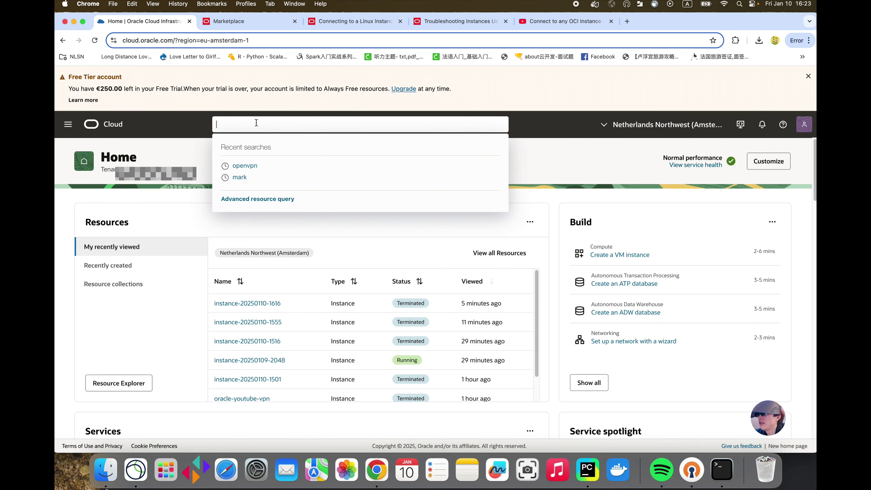
click(254, 167)
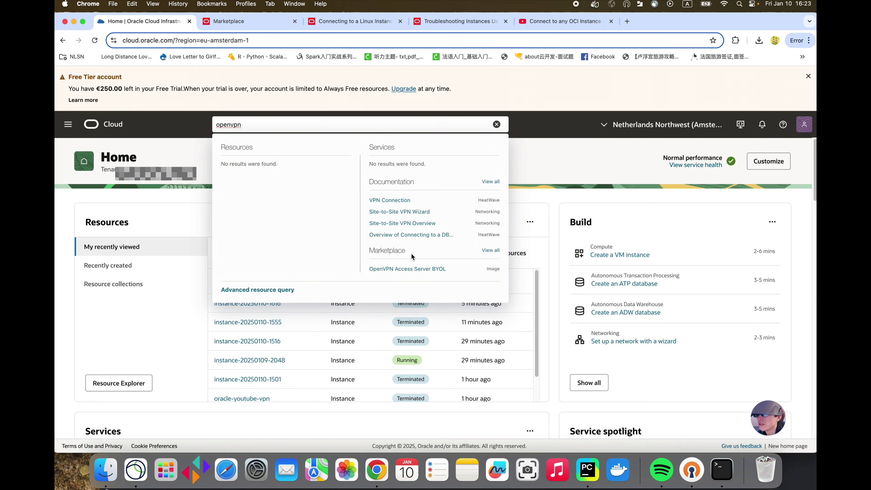
click(425, 270)
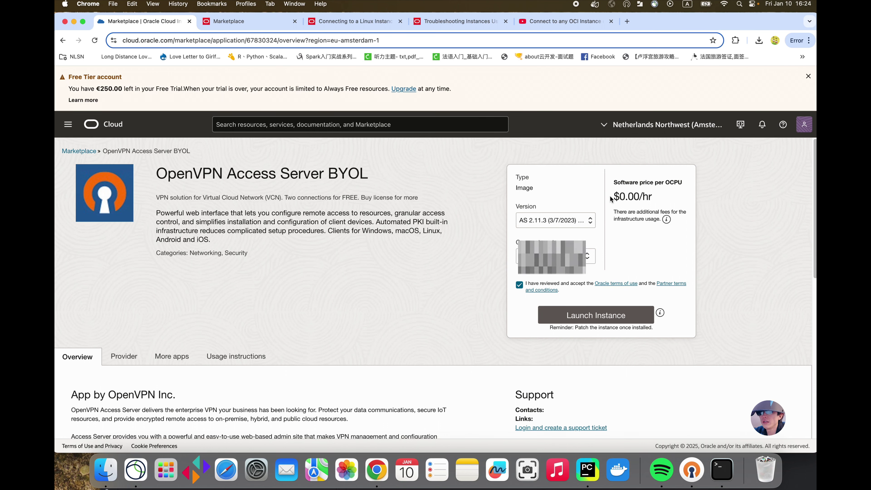
- Check the software price of OpenVPN Access Server BYOL and launch an instance from its listing
drag(614, 197, 655, 199)
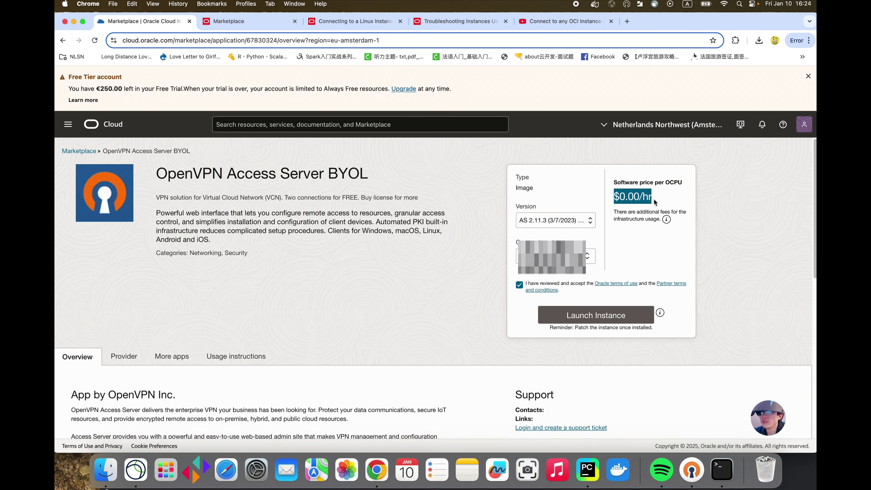
click(655, 200)
scroll(583, 318, down, 1)
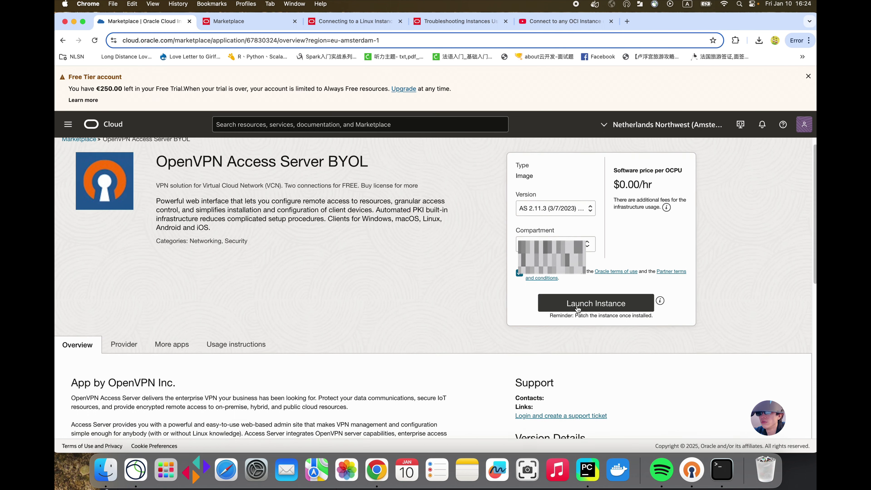
click(582, 304)
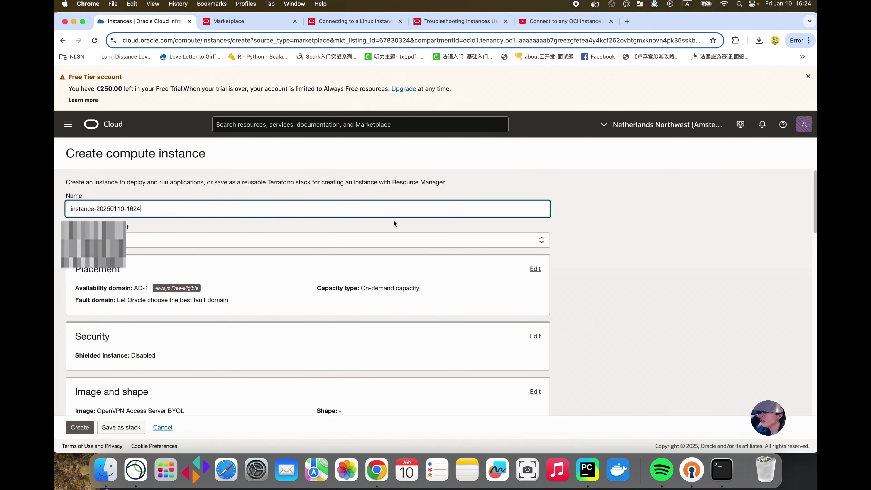
- Name the new compute instance openvpn-youtube
drag(218, 212, 55, 203)
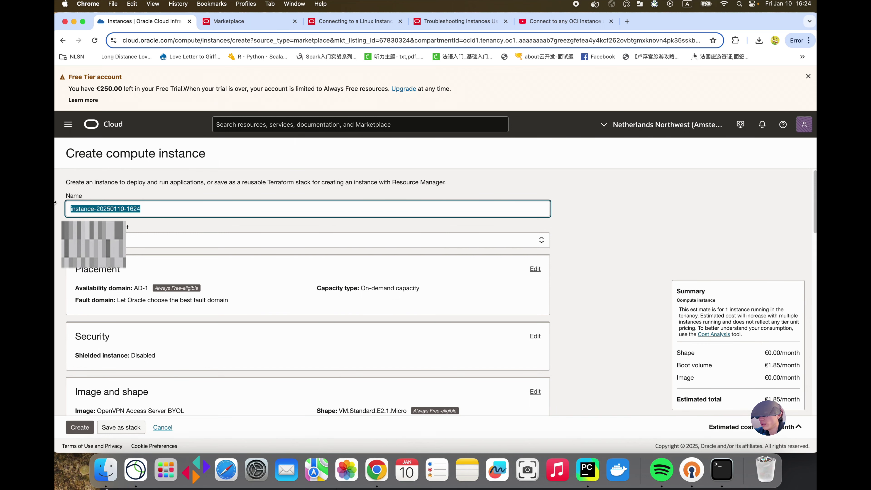
text(openvpn-)
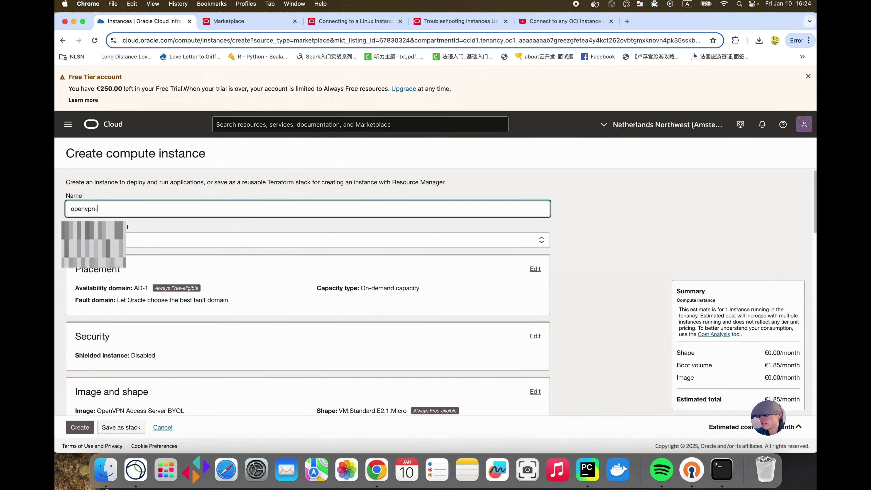
text(youutb)
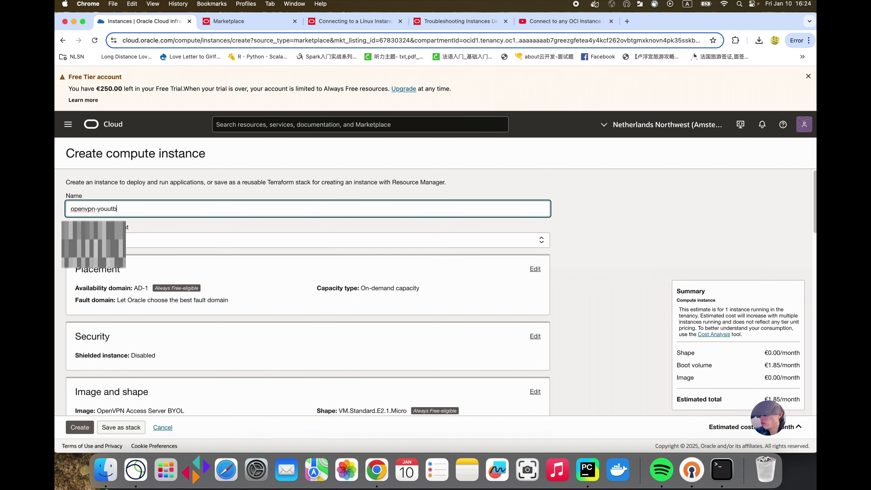
key(BackSpace)
key(BackSpace)
text(tube)
- Check the Always Free eligibility of the availability domain and shape, and save the private key of the generated SSH key pair
scroll(167, 255, down, 1)
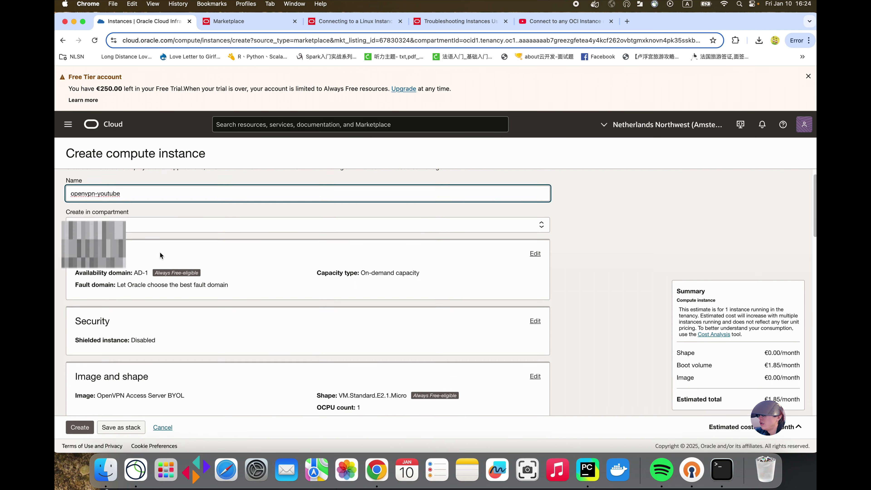
drag(206, 271, 158, 271)
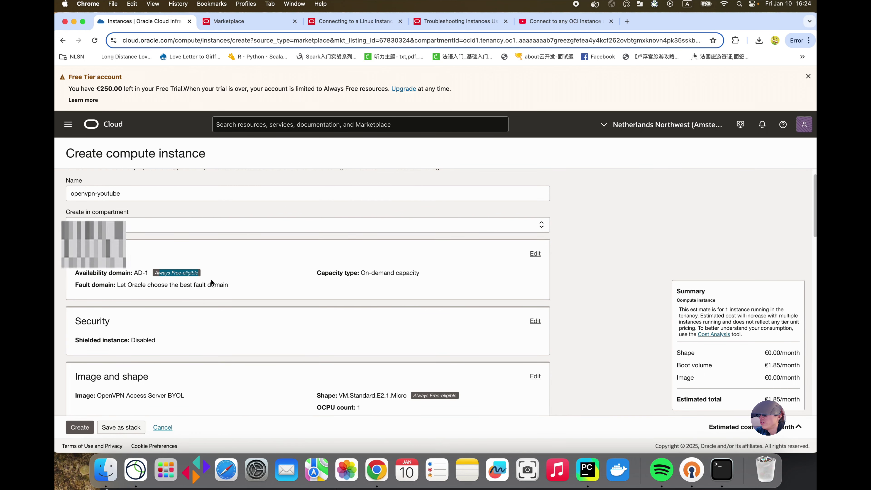
scroll(211, 280, down, 4)
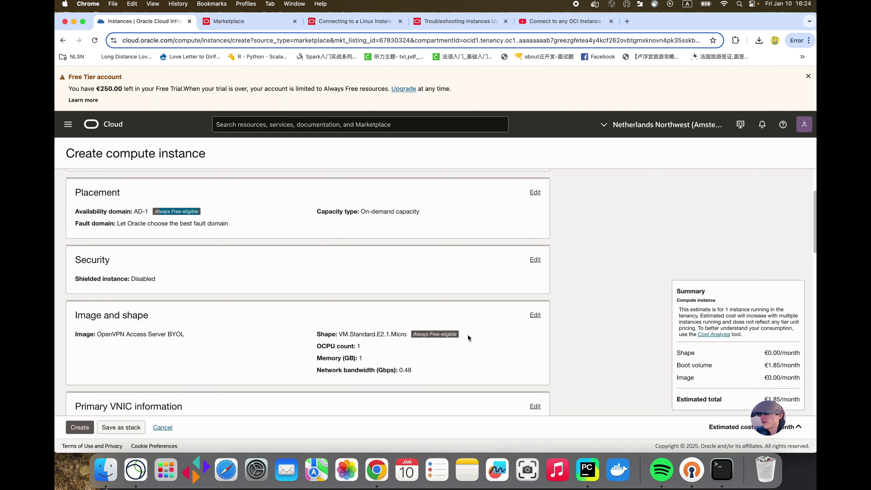
drag(468, 334, 426, 333)
scroll(432, 344, down, 2)
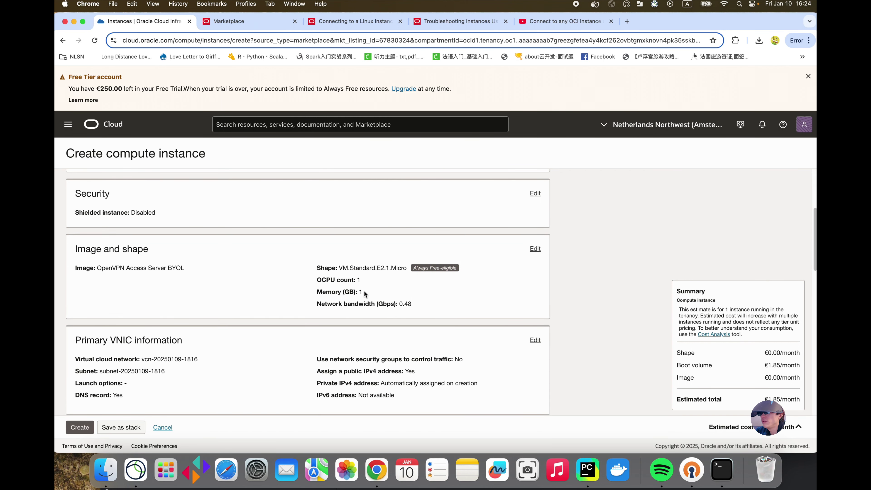
scroll(404, 303, down, 4)
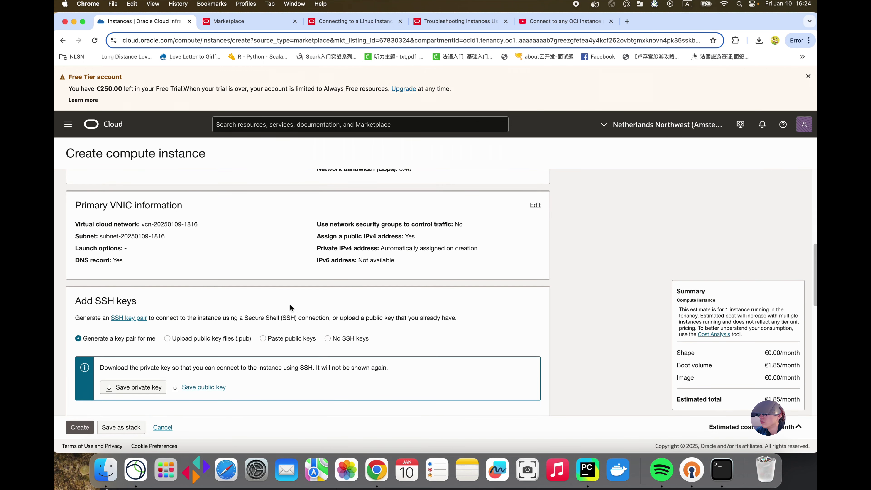
scroll(293, 304, down, 1)
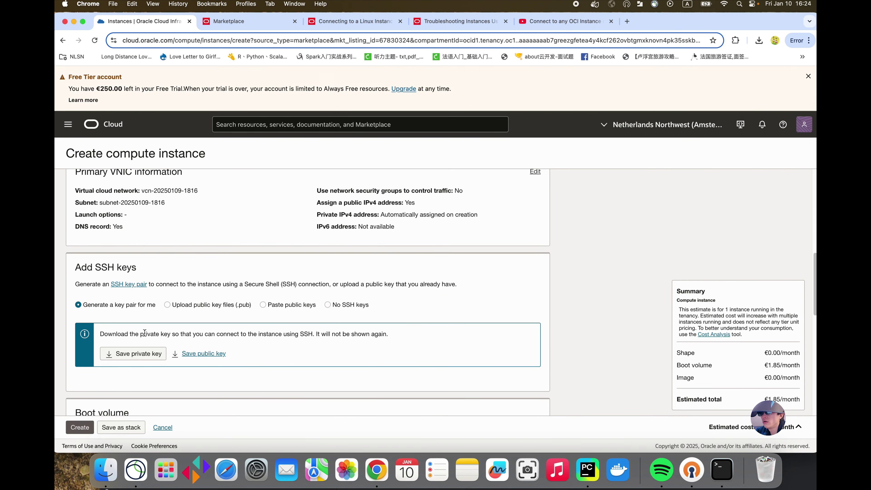
click(138, 357)
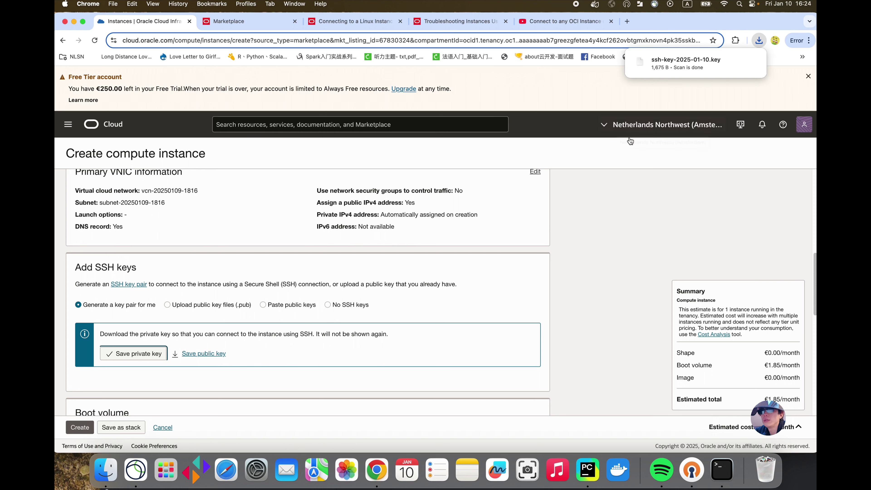
- Specify a custom boot volume size of 50 GB and create the compute instance
scroll(269, 323, down, 1)
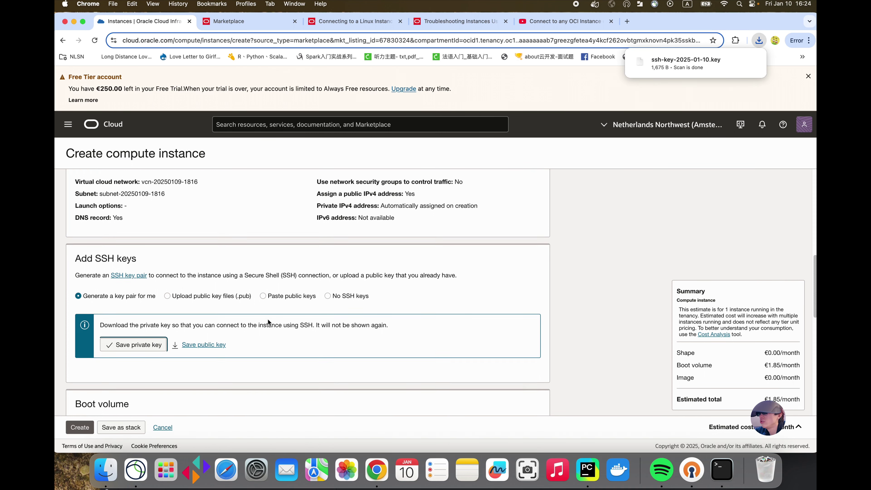
scroll(269, 323, down, 5)
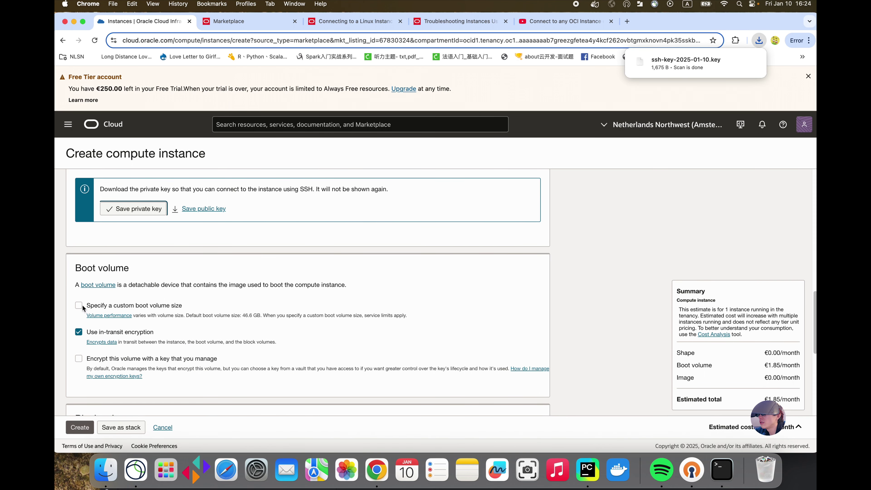
click(79, 305)
scroll(98, 300, down, 4)
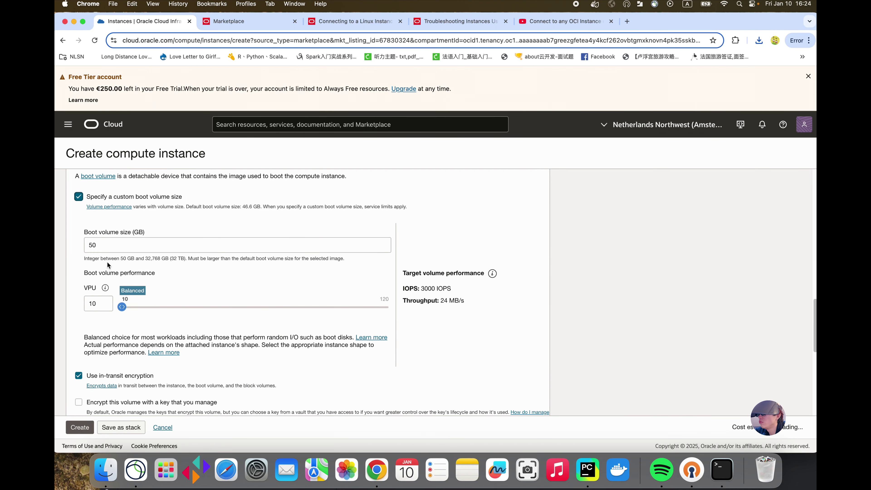
scroll(118, 378, down, 7)
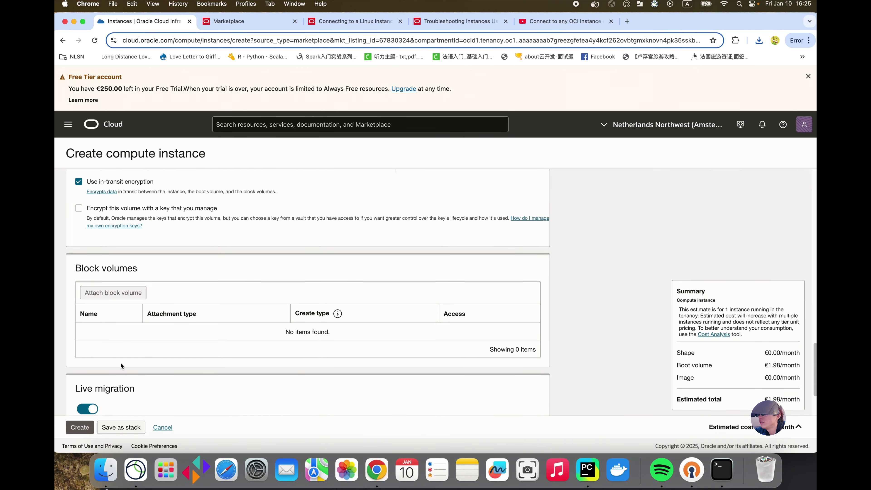
scroll(135, 358, down, 3)
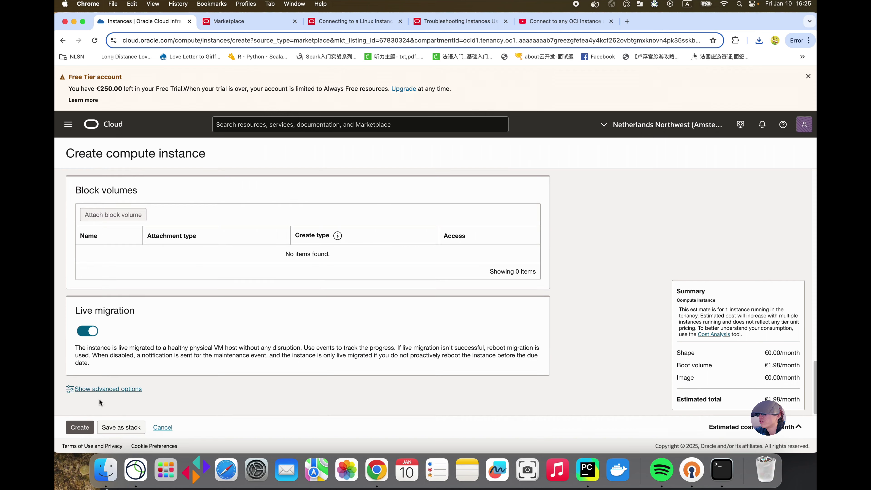
click(79, 429)
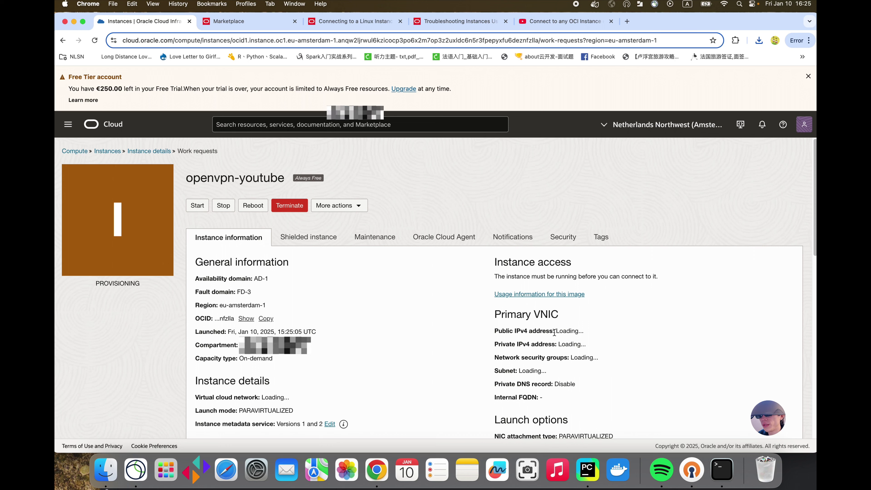
- Locate the instance's public IPv4 address field, switch to Terminal and move its window lower over the instance page
double_click(523, 332)
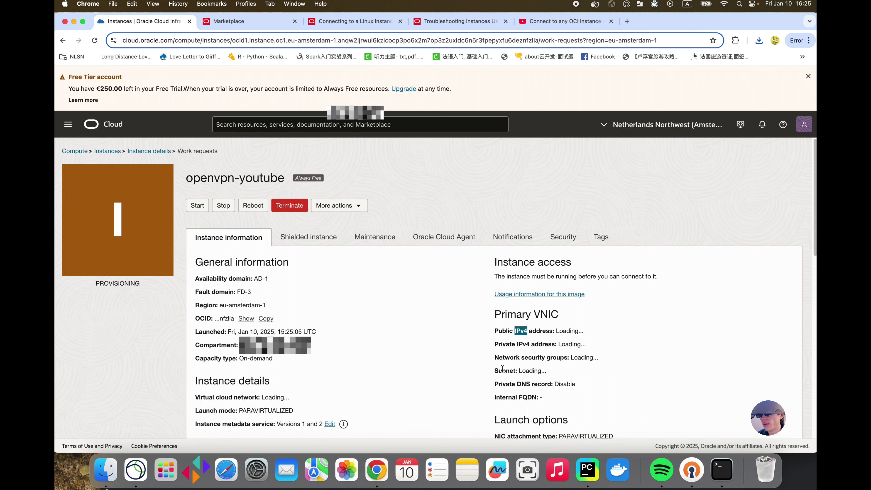
click(722, 471)
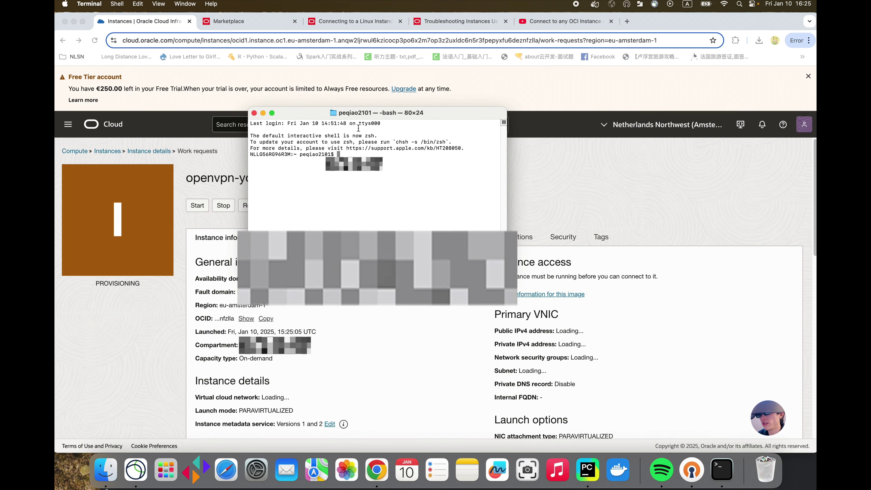
drag(362, 112, 357, 247)
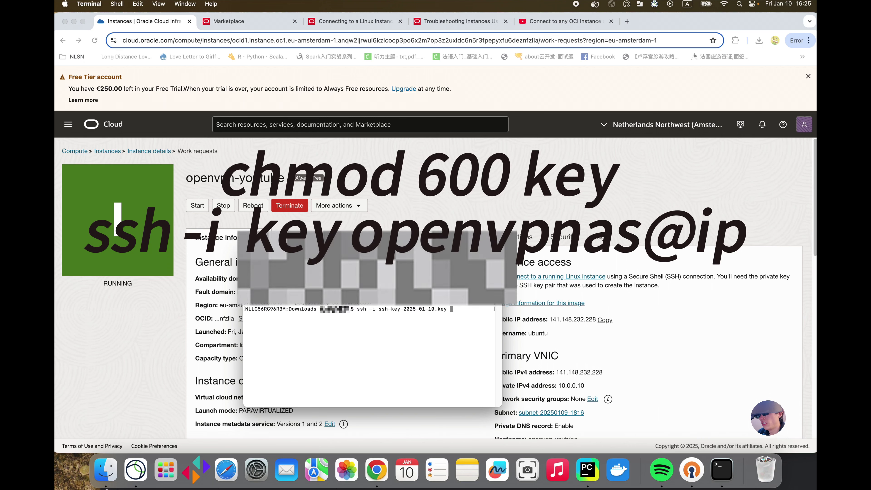
- Copy the instance's public IP address from the Instance access section and append it to the ssh command in Terminal
drag(415, 250, 326, 188)
scroll(594, 309, down, 1)
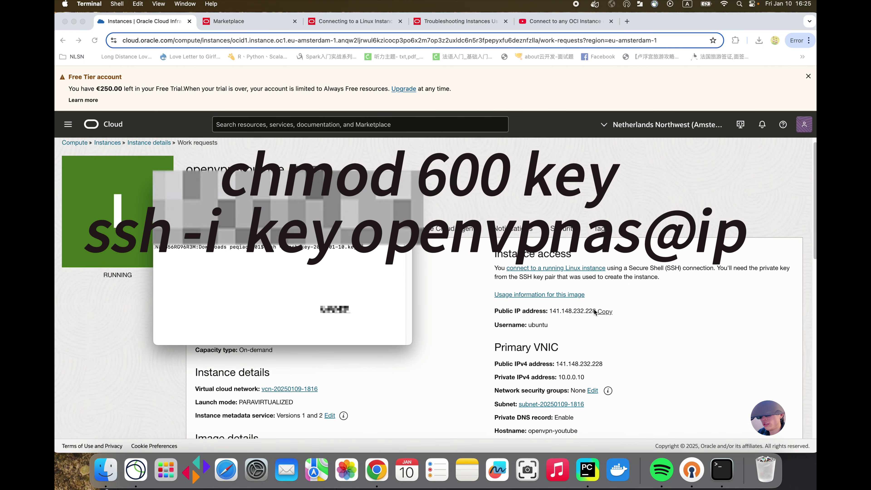
click(606, 312)
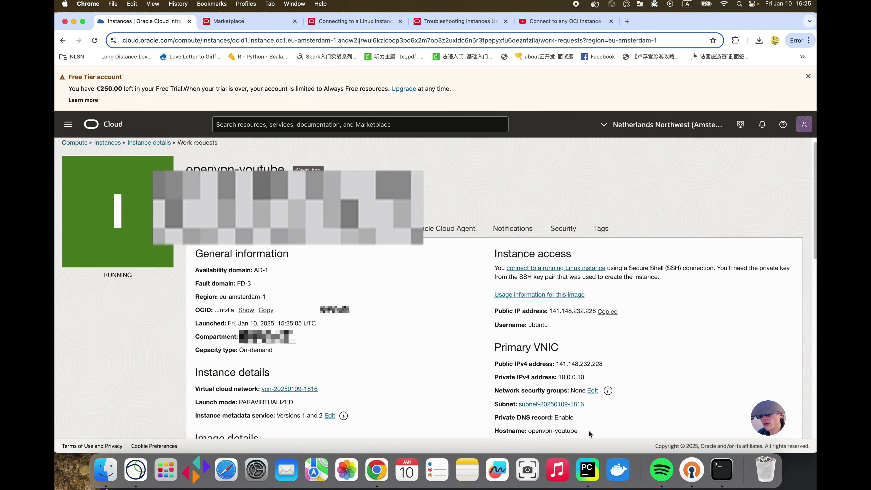
click(723, 470)
key(super+v)
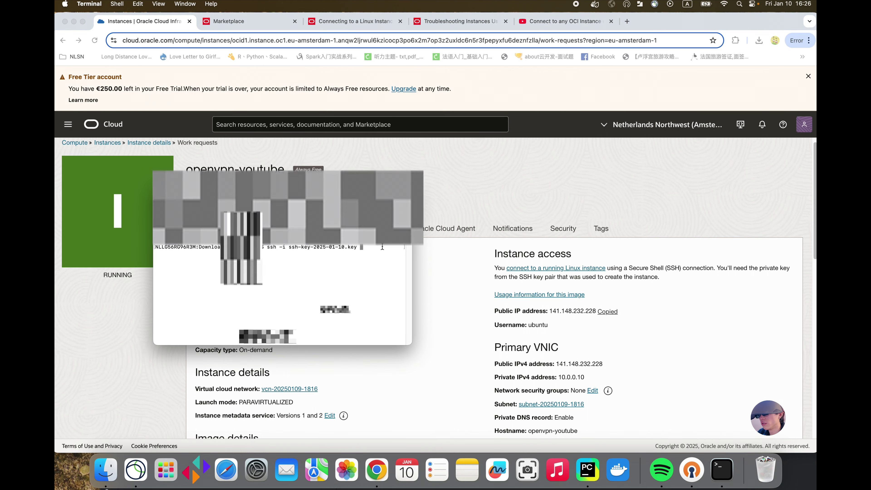
- Insert openvpnas@ before the IP address in the ssh command, widen the Terminal window and run the command
key(Left)
key(Left)
key(Left)
key(Left)
key(Left)
key(Left)
key(Left)
key(Left)
key(Left)
key(Left)
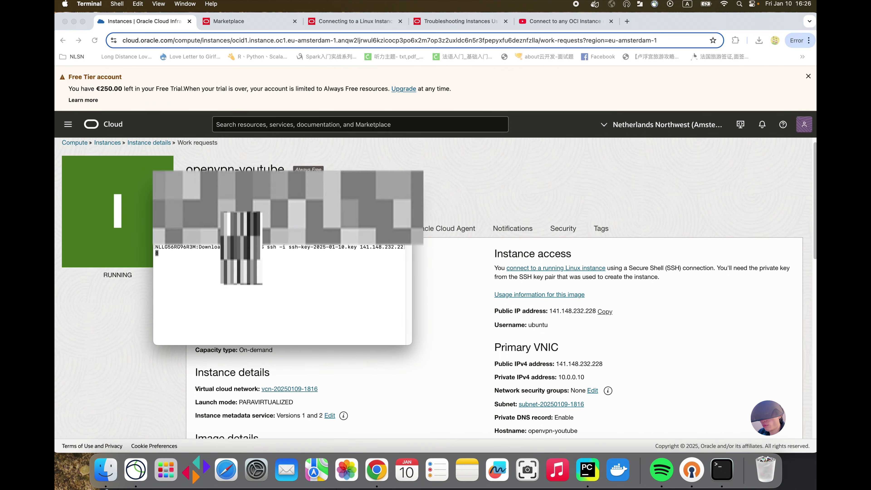
key(Left)
key(Left)
key(Left)
key(Left)
key(Left)
text(@)
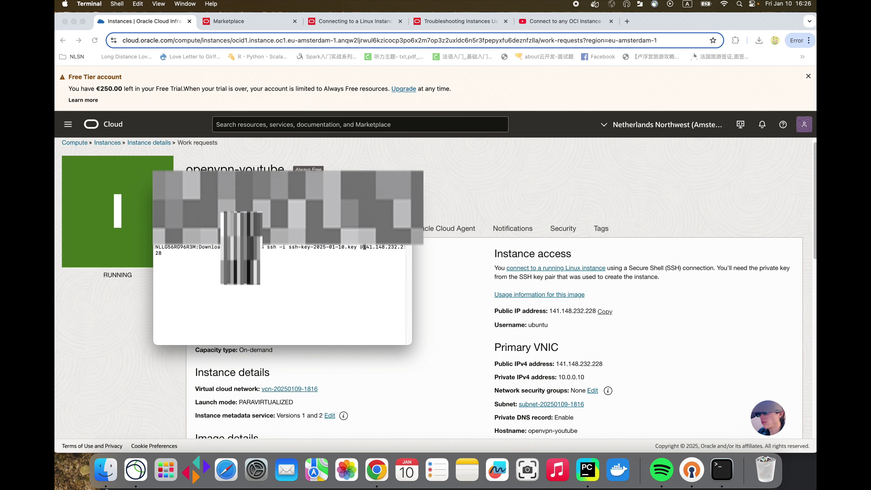
key(Left)
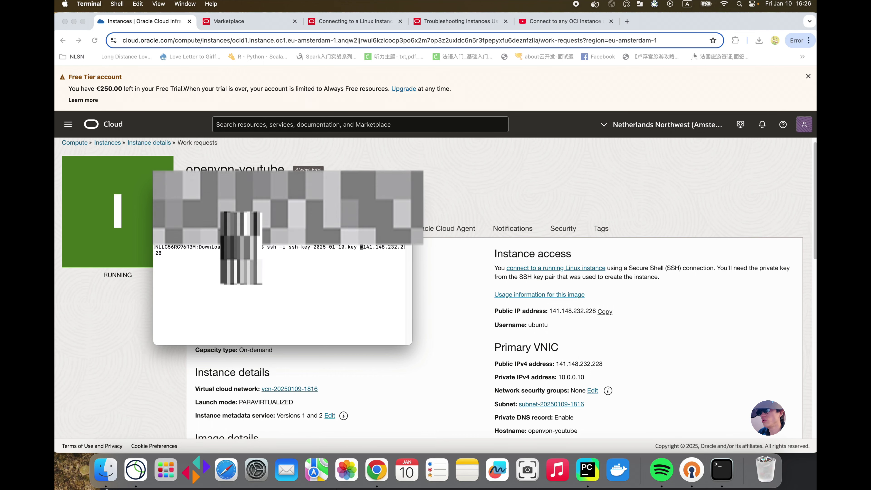
drag(413, 292, 527, 291)
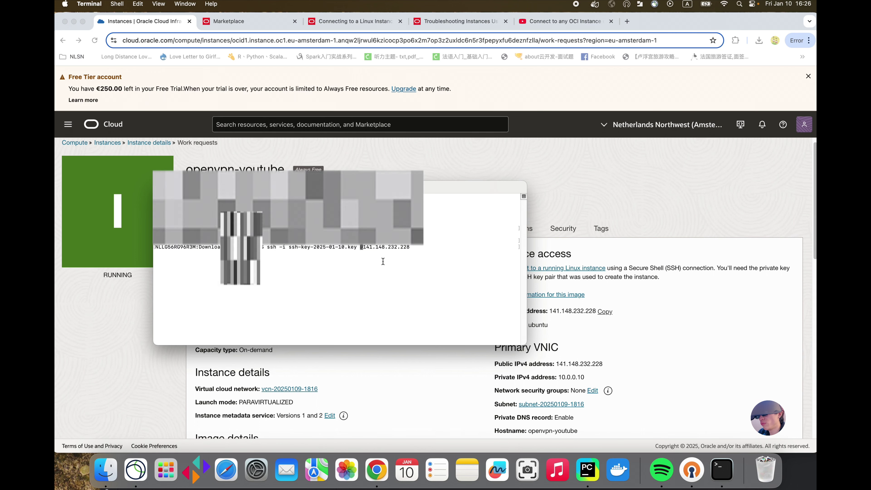
text(openvpnas)
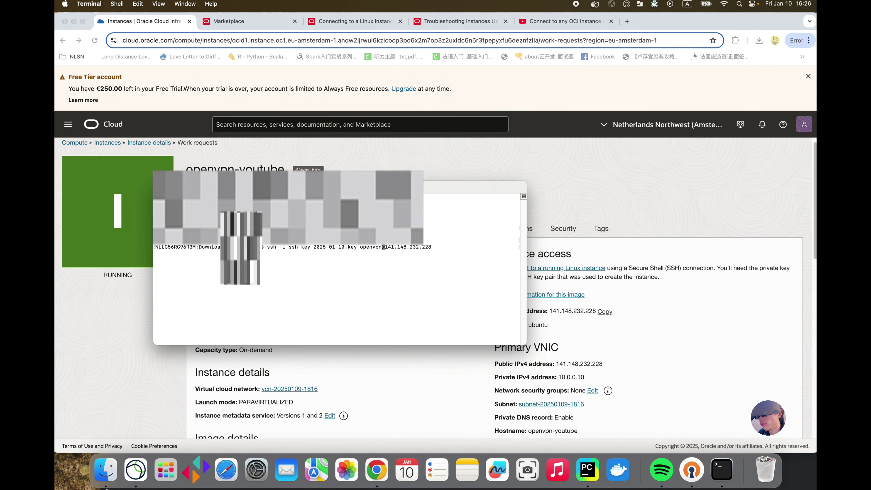
double_click(378, 248)
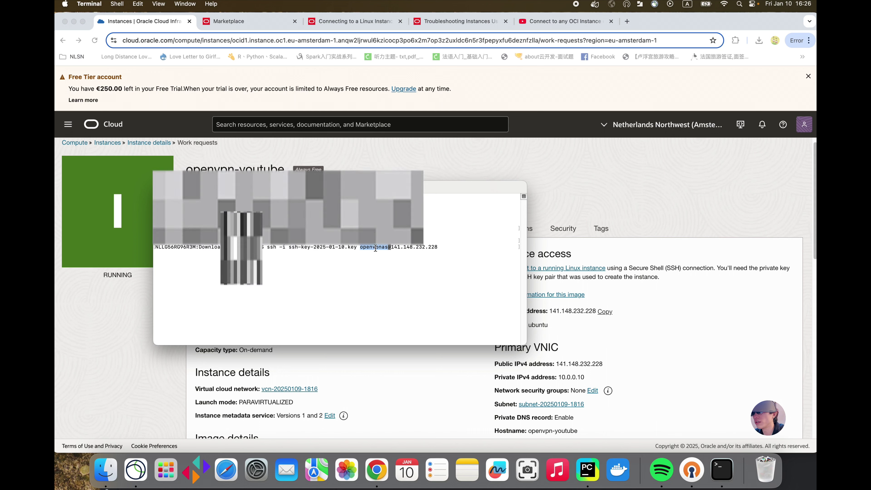
click(457, 250)
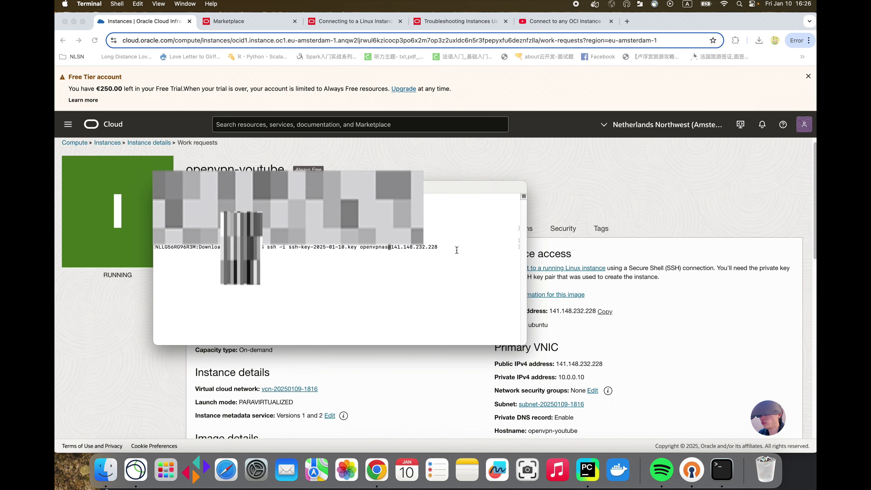
key(Return)
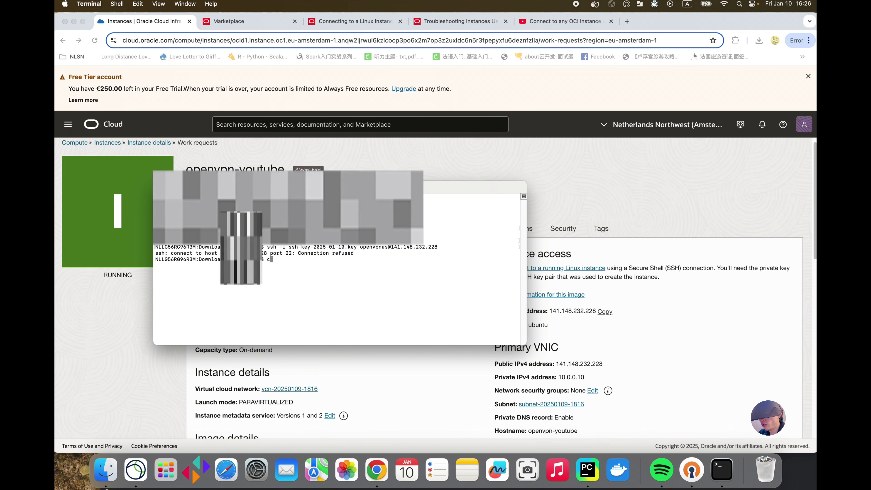
- Restrict the private key's permissions with chmod 600 ssh-key-2025-01-10.key and rerun the ssh connection command
text(chmod 600)
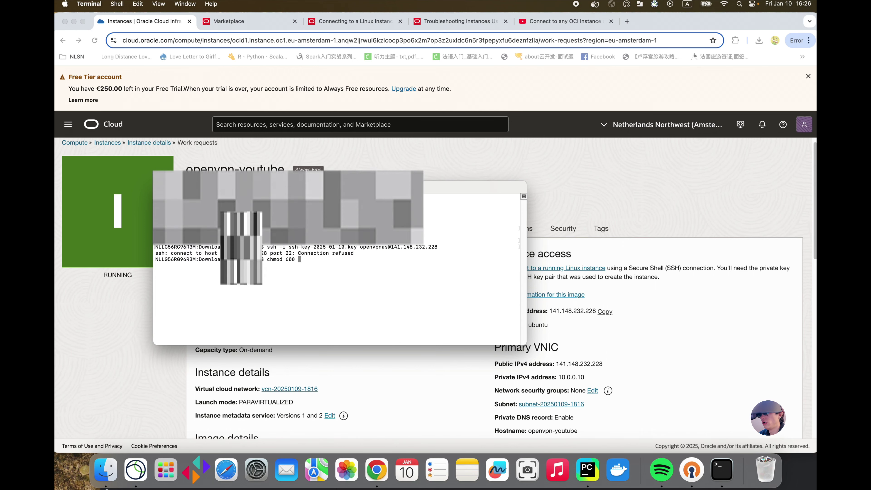
text(ssh-key-2025-01-10.key)
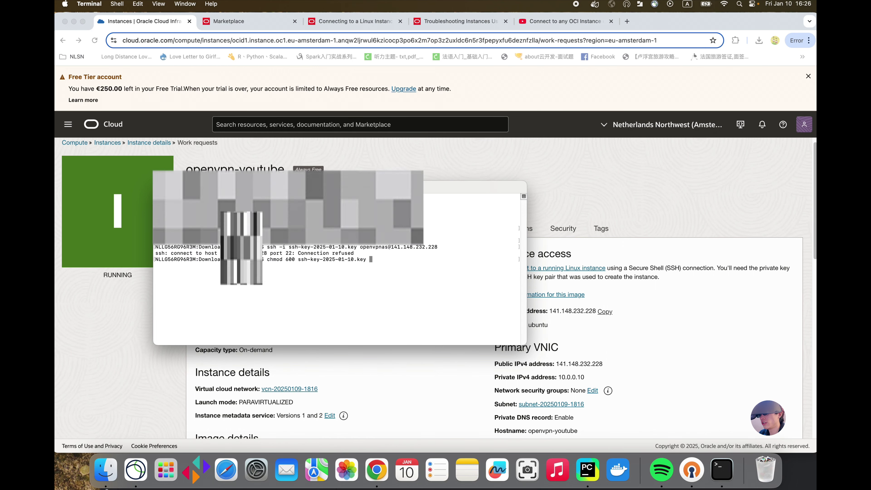
key(Return)
key(Up)
key(Up)
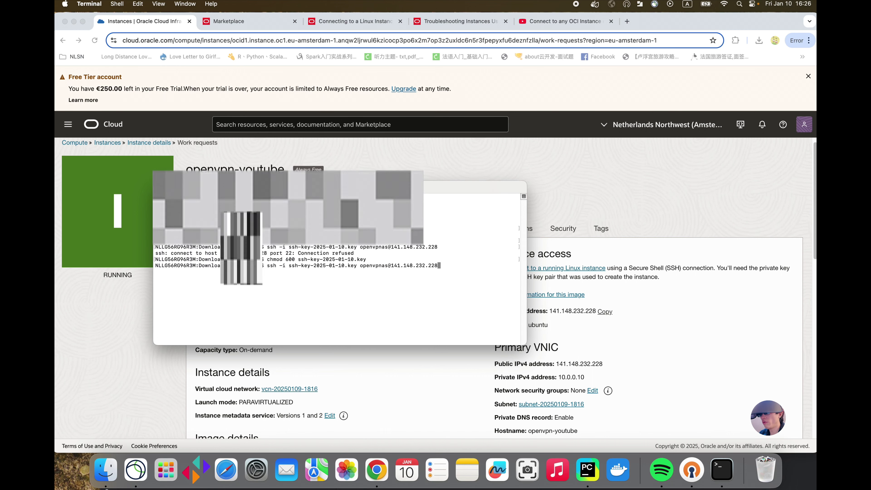
key(Return)
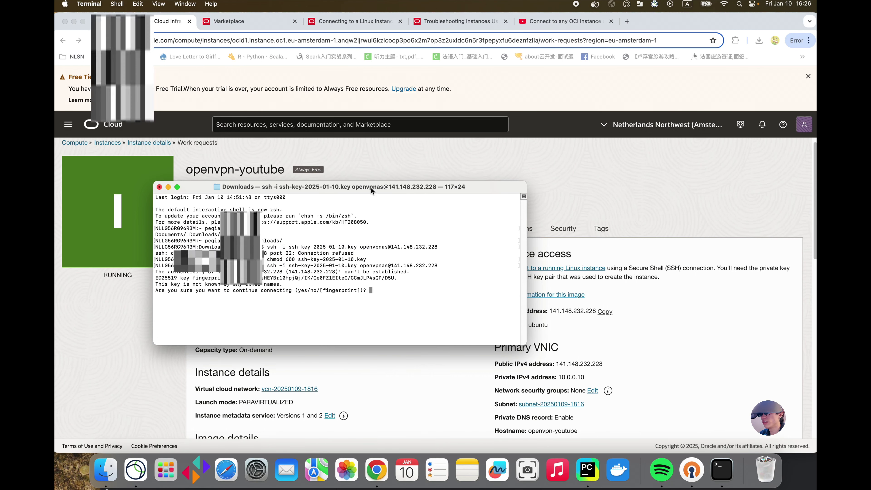
- Enlarge the Terminal window, answer yes to continue connecting to the host, and agree to the OpenVPN Access Server license
double_click(371, 188)
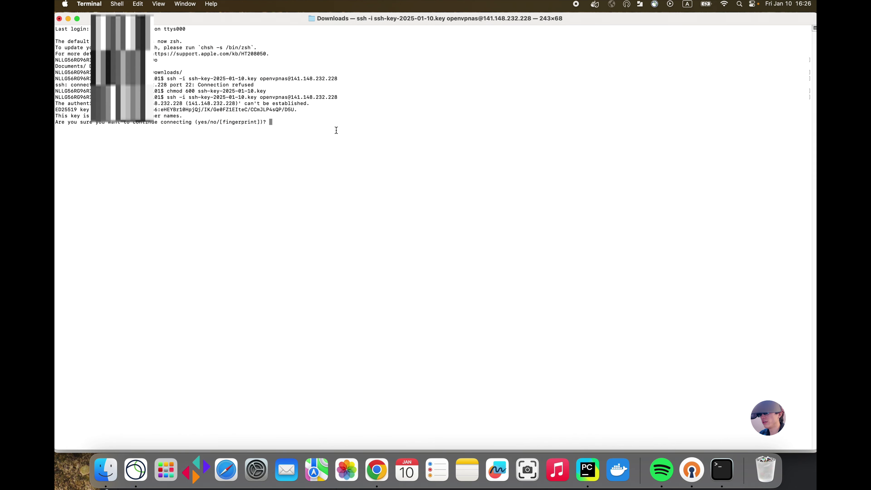
text(yes)
key(Return)
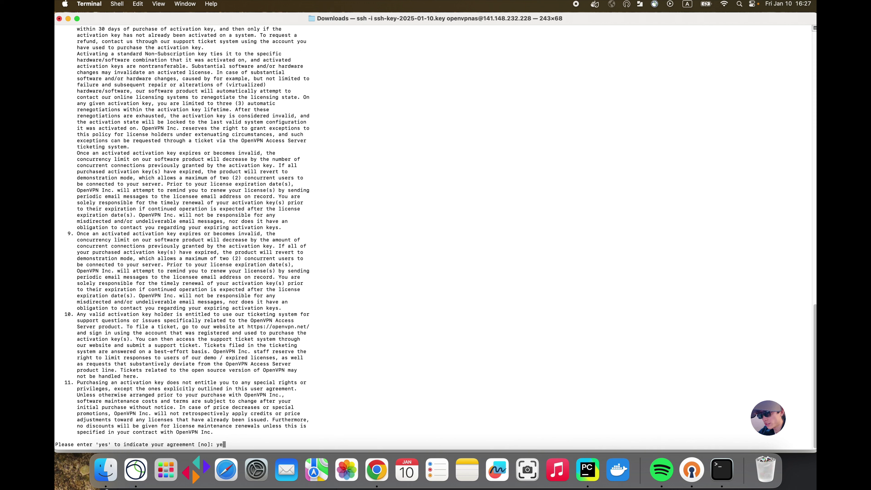
text(s)
key(Return)
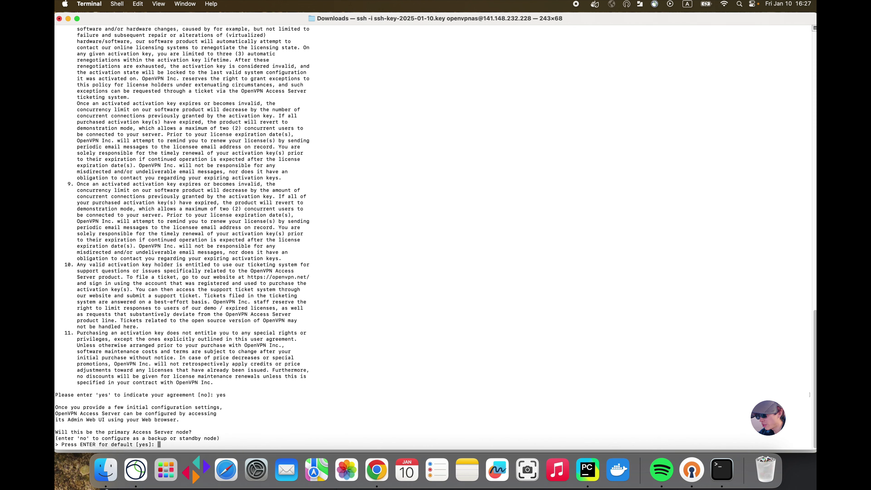
- Accept the defaults for primary node, all interfaces, and rsa with key size 2048 for both the CA and the web certificate
key(Return)
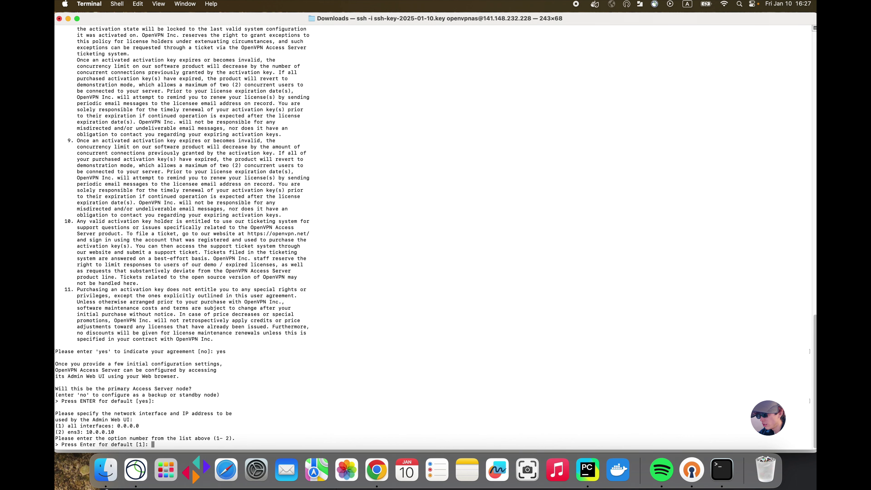
key(Return)
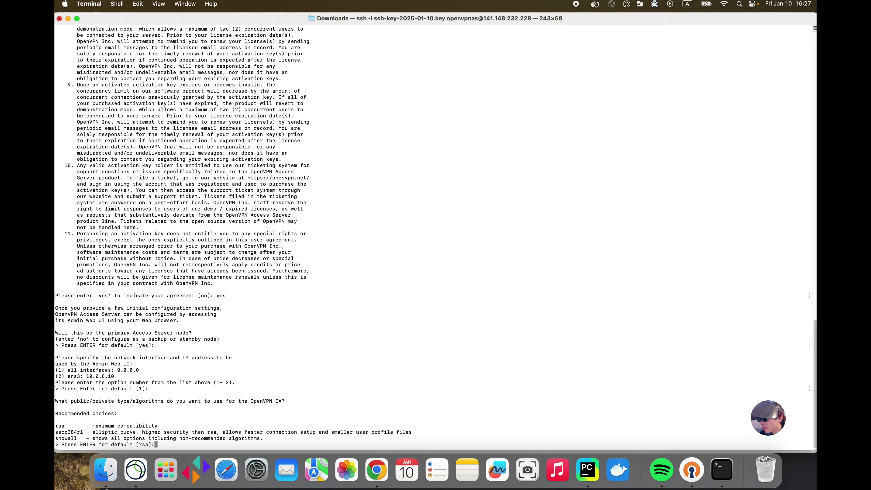
key(Return)
key(Return)
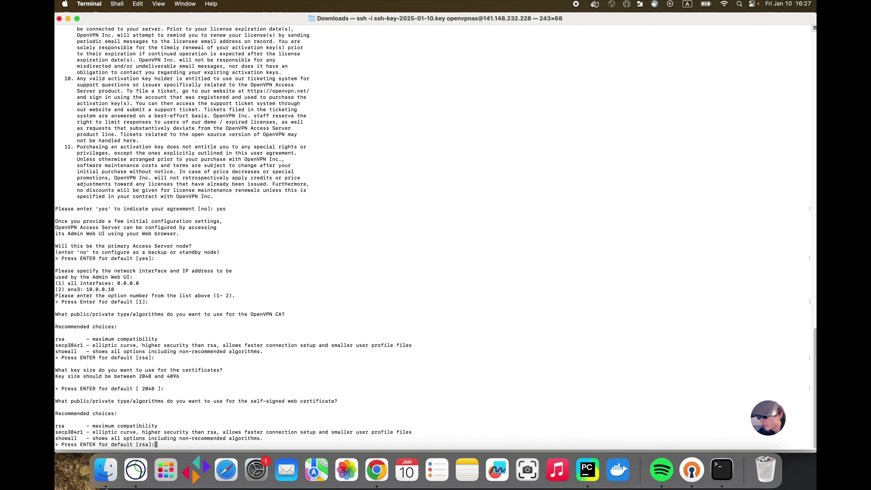
key(Return)
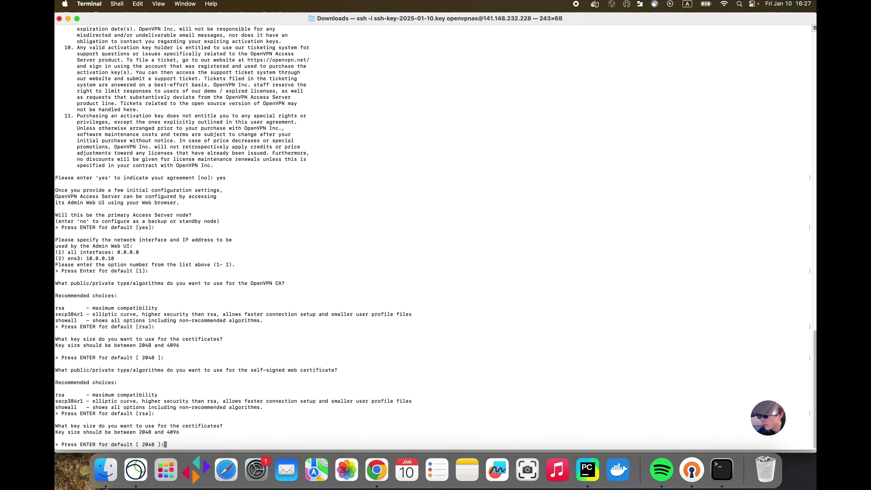
key(Return)
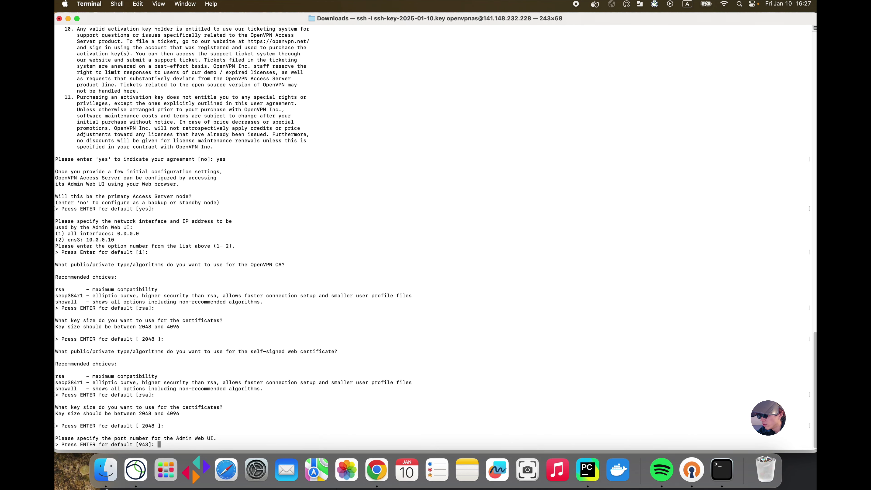
- Accept default ports 943 for the Admin Web UI and 443 for the daemon, and route client and DNS traffic through the VPN
key(Return)
key(Return)
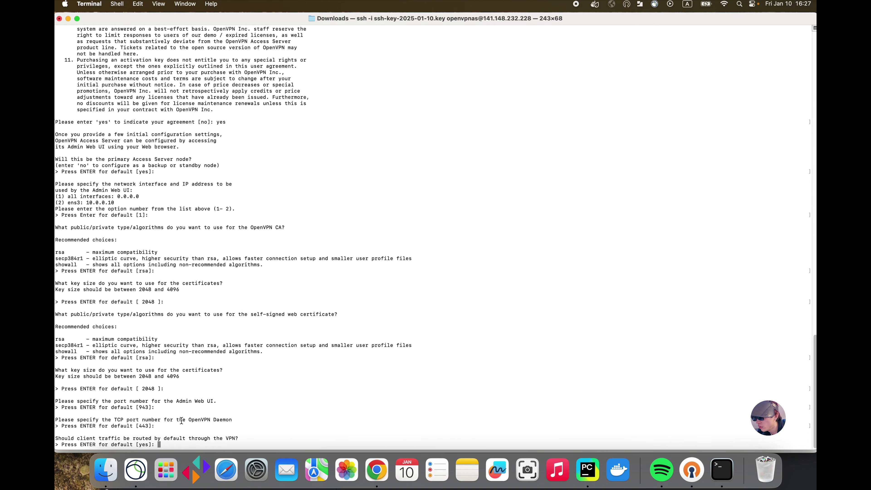
key(Return)
key(Return)
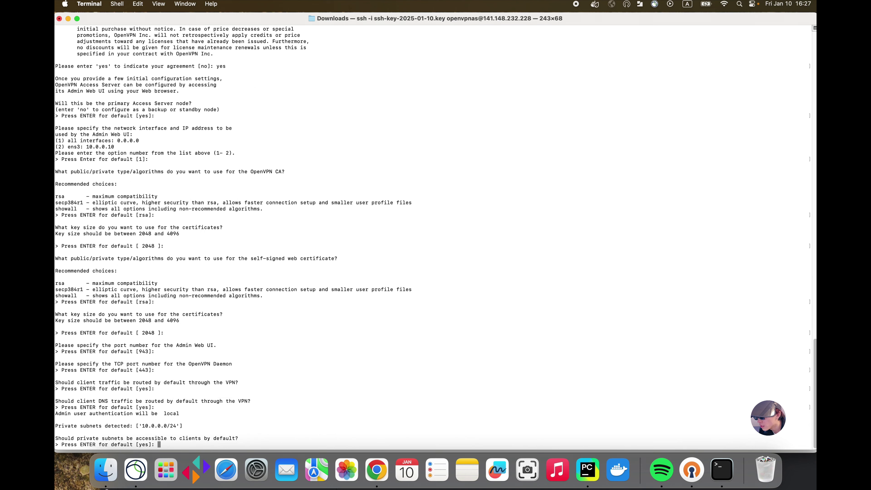
- Allow client access to private subnets and choose openvpn as the Admin UI login with a randomly generated password
key(Return)
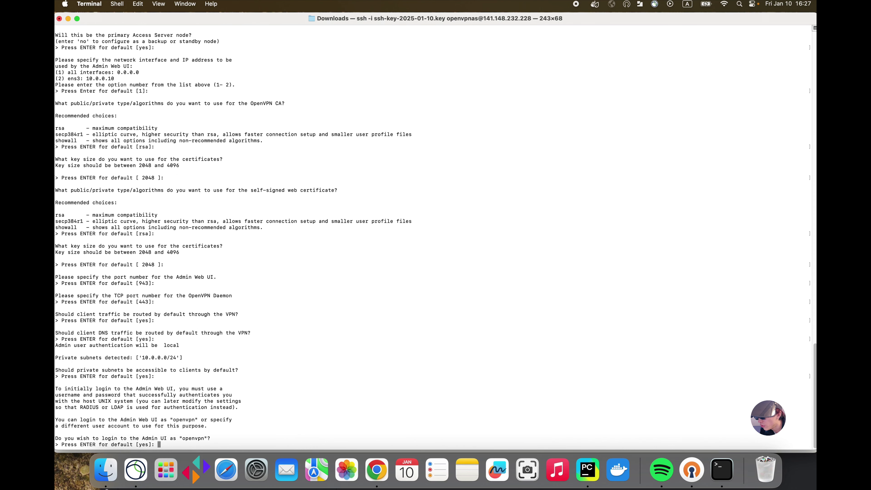
key(Return)
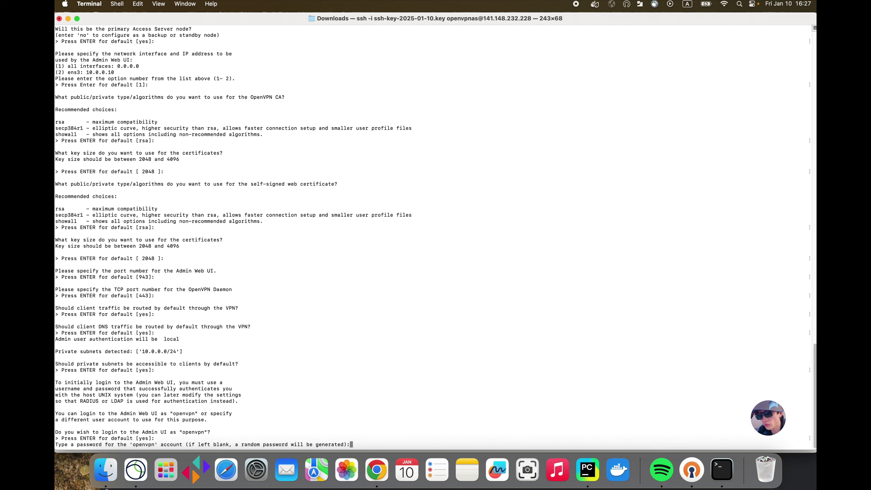
key(Return)
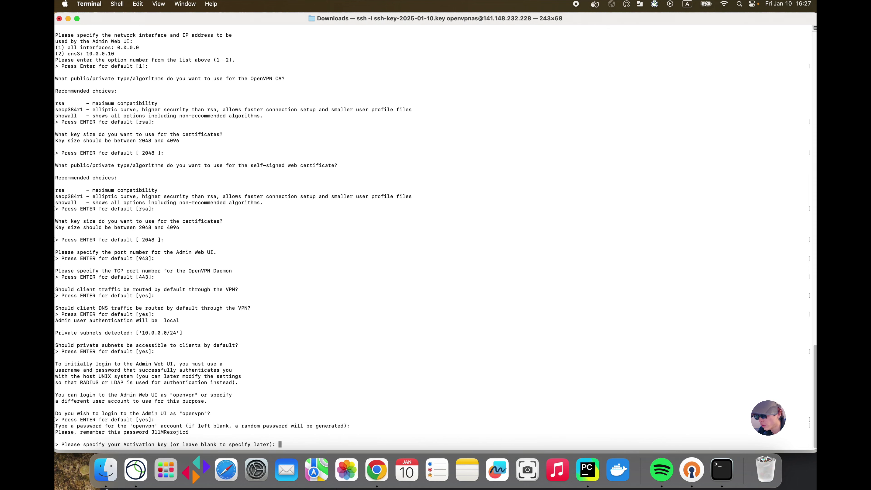
- Copy the generated openvpn account password, paste it into a new Chrome tab's address bar to keep it, and return to Terminal
double_click(164, 433)
right_click(164, 433)
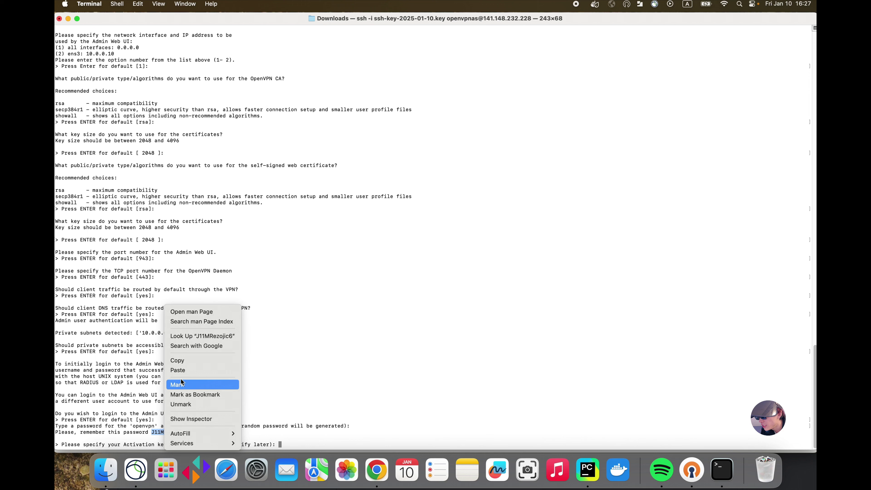
click(182, 361)
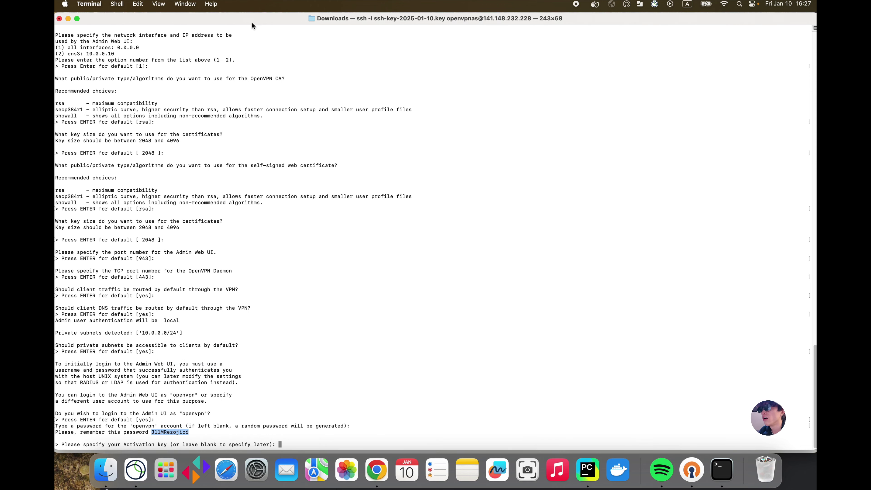
drag(252, 22, 256, 81)
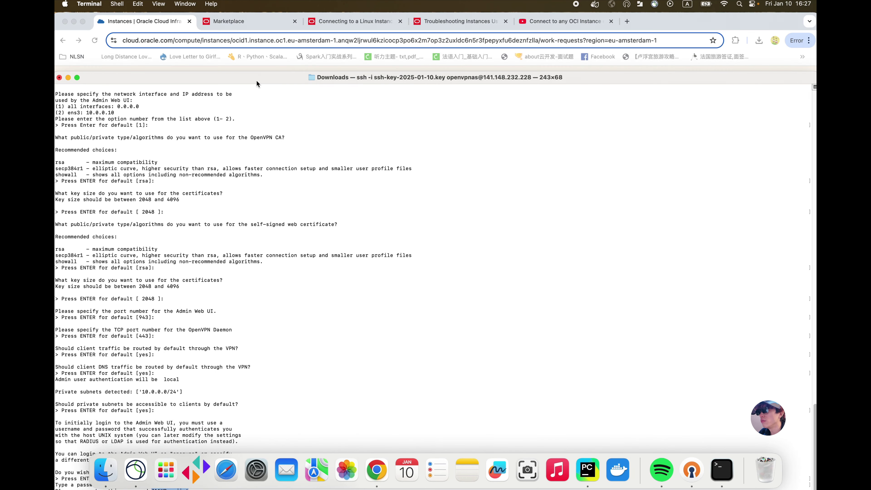
click(629, 23)
click(530, 40)
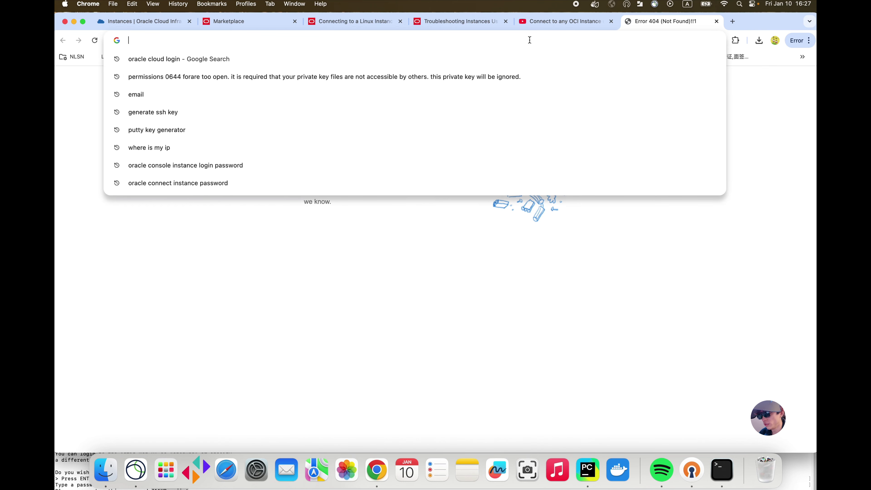
key(super+v)
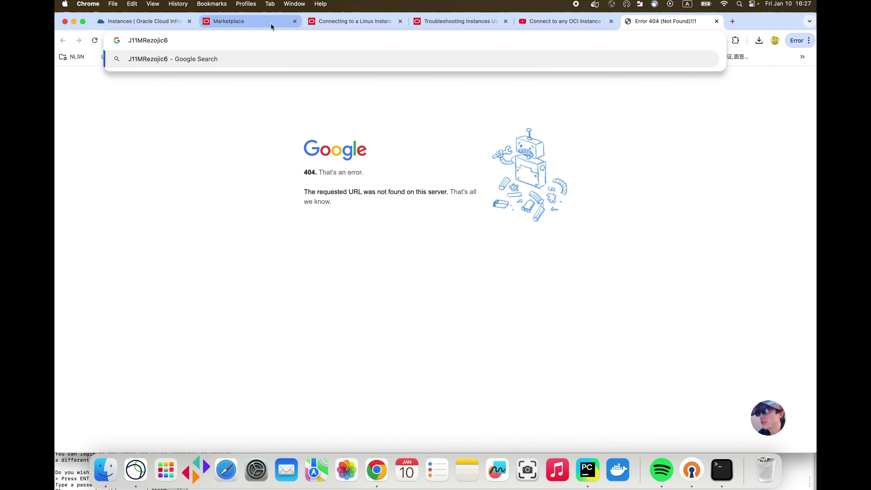
click(346, 23)
click(258, 28)
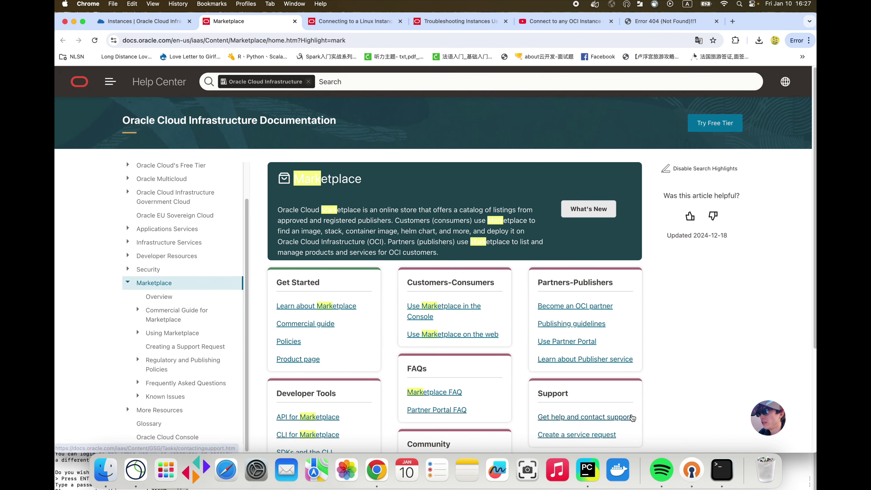
click(722, 470)
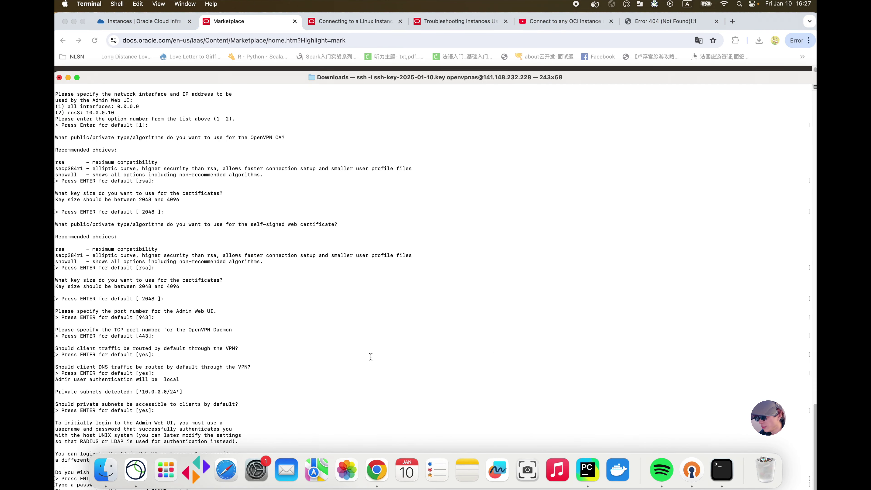
- Leave the activation key blank so the OpenVPN Access Server initialization runs, and uncover the Chrome window
drag(287, 81, 292, 25)
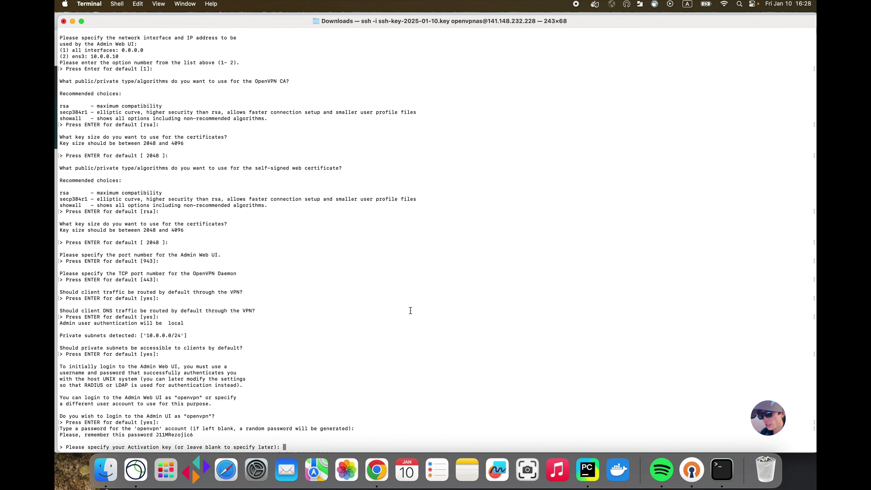
key(Return)
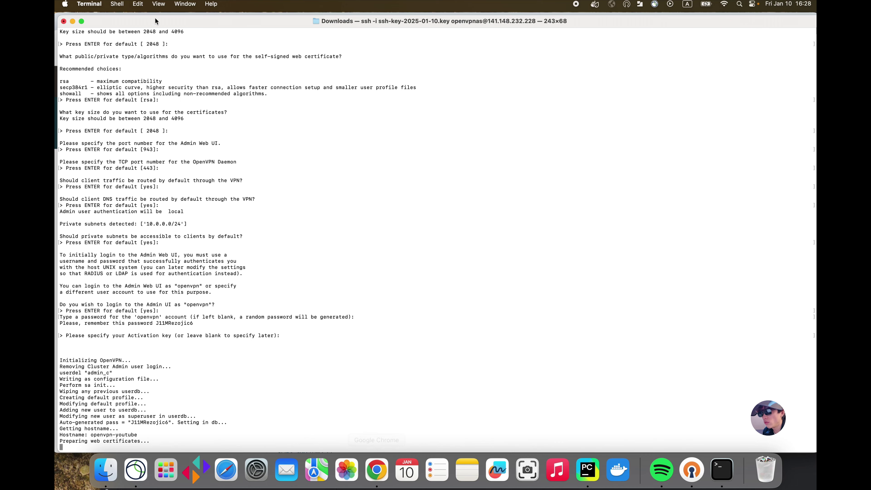
drag(189, 21, 229, 79)
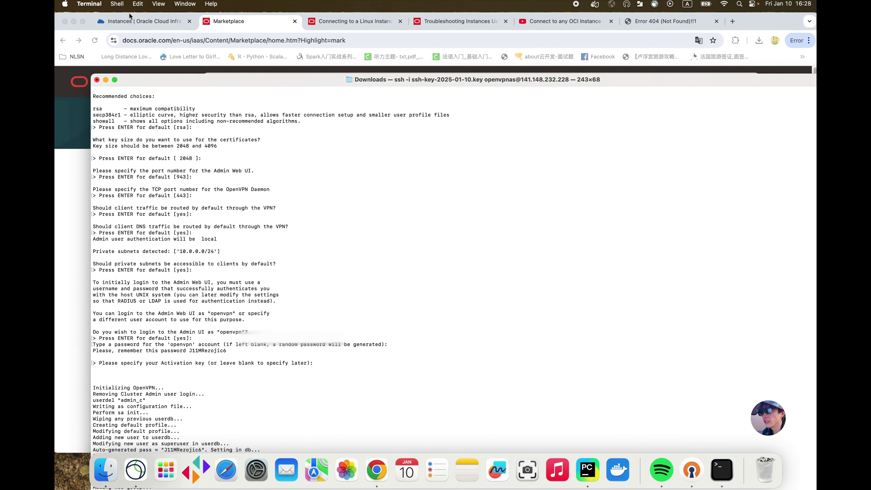
- Copy the openvpn-youtube instance's public IP address from Oracle Cloud and paste it into a new browser tab's address bar
click(132, 21)
click(606, 311)
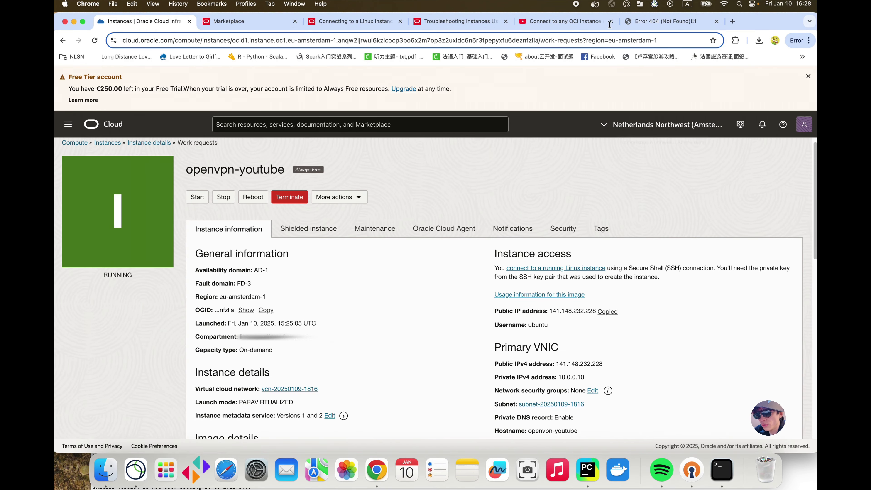
click(671, 24)
click(732, 21)
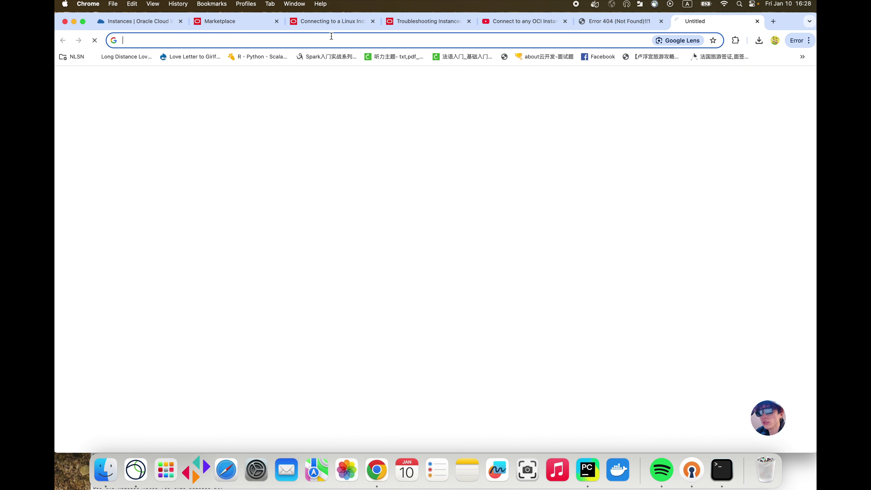
click(330, 40)
key(super+v)
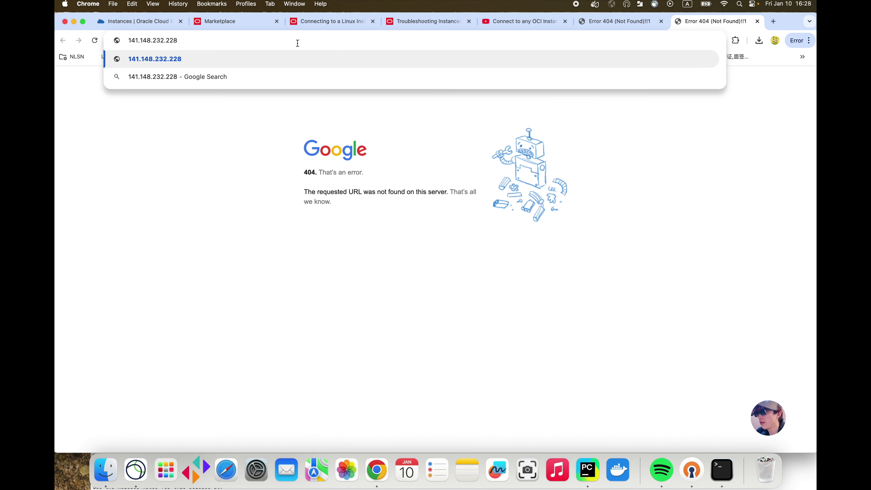
text(:)
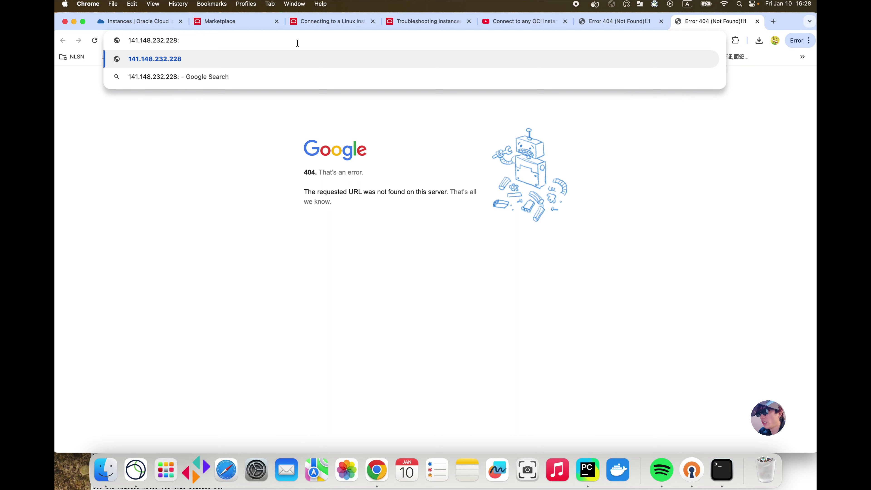
text(943)
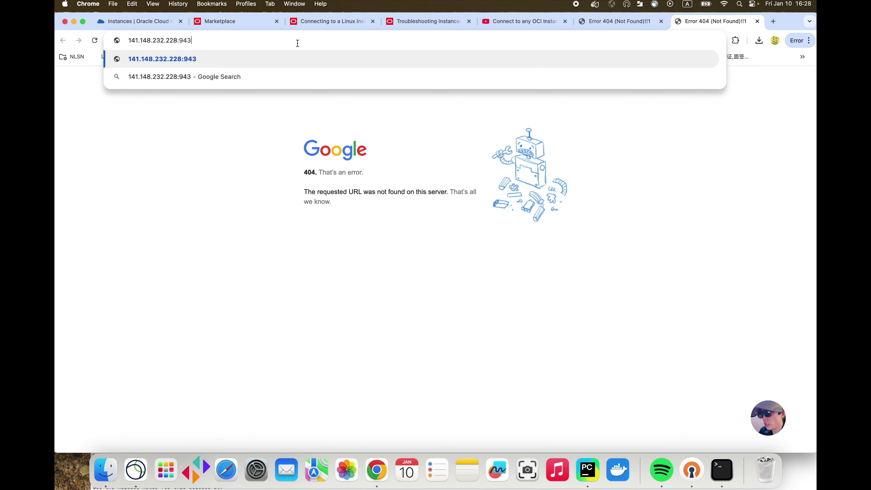
text(/admin)
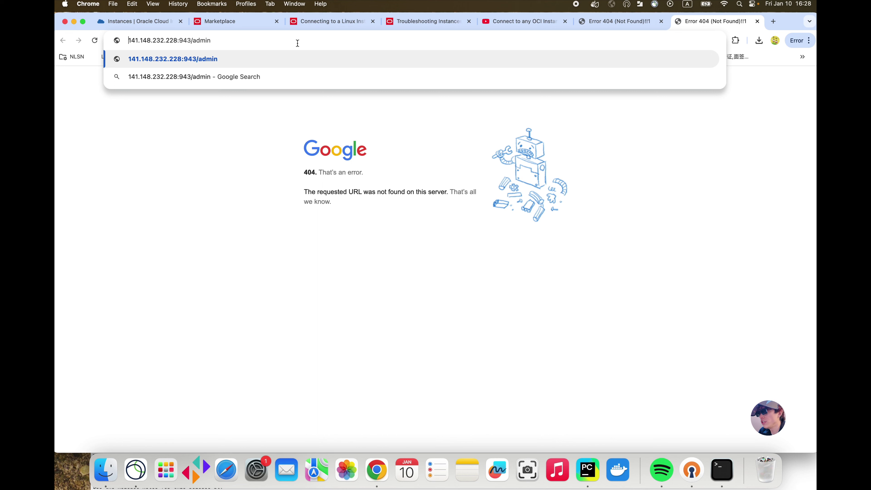
text(https://)
key(Return)
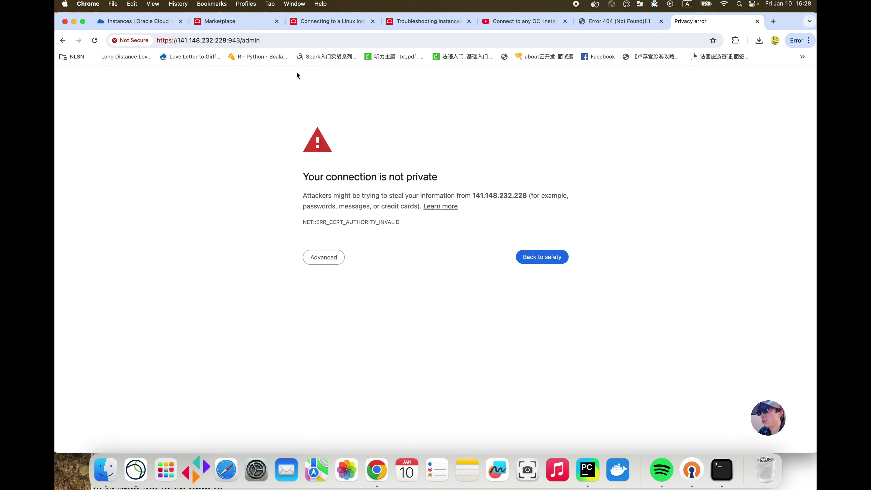
click(330, 258)
click(341, 324)
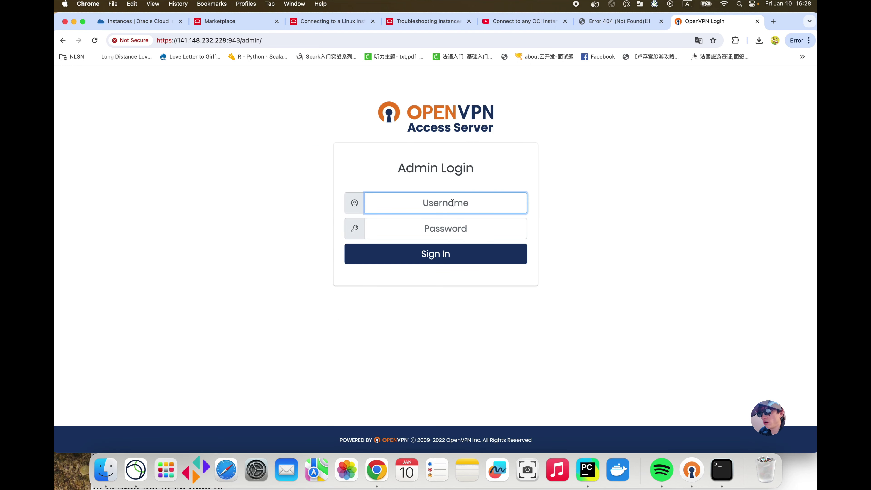
- Sign in to the Admin UI as openvpn with the account password kept in the other browser tab, and accept the license agreement
text(openvpn)
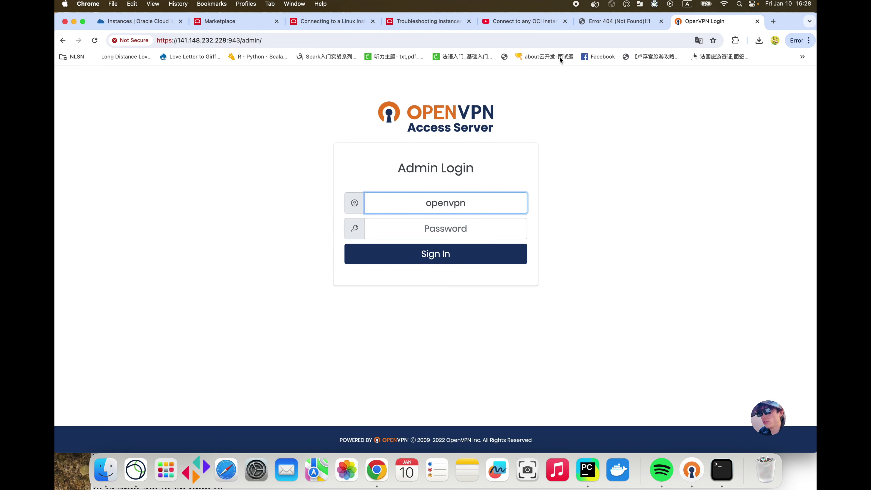
click(604, 21)
click(119, 44)
key(super+c)
click(683, 22)
click(449, 233)
key(super+v)
click(449, 254)
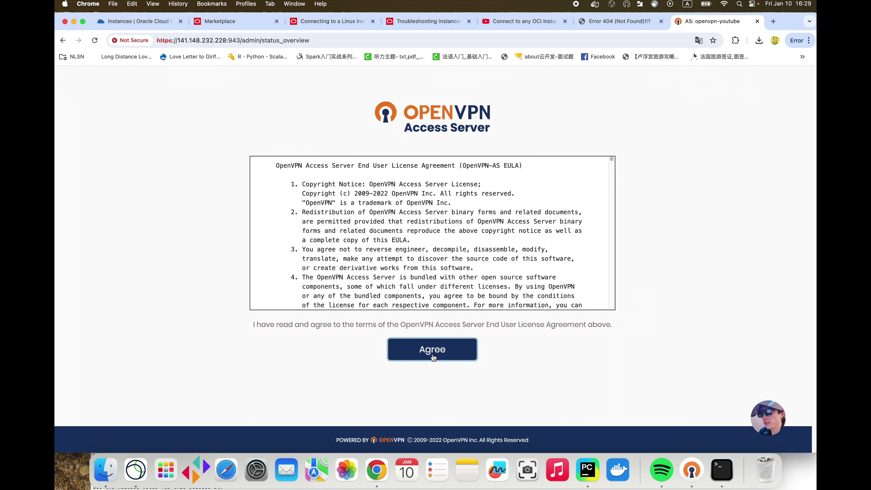
click(433, 349)
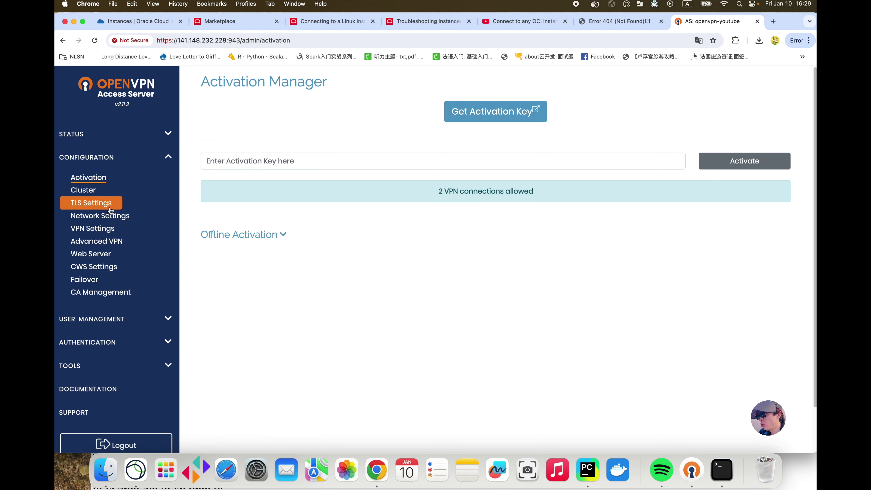
- Try to set the VPN server's hostname or IP address in the network settings to the instance's public IP, 141.148.232.228
click(103, 219)
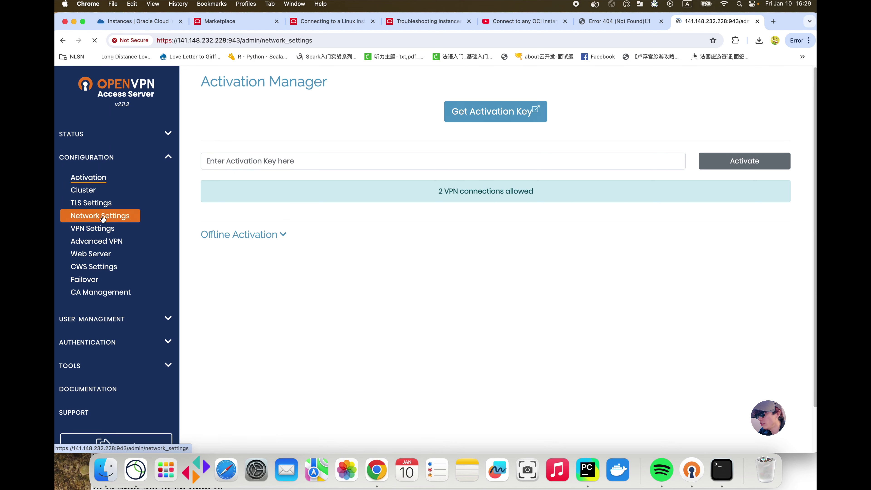
drag(253, 205, 192, 207)
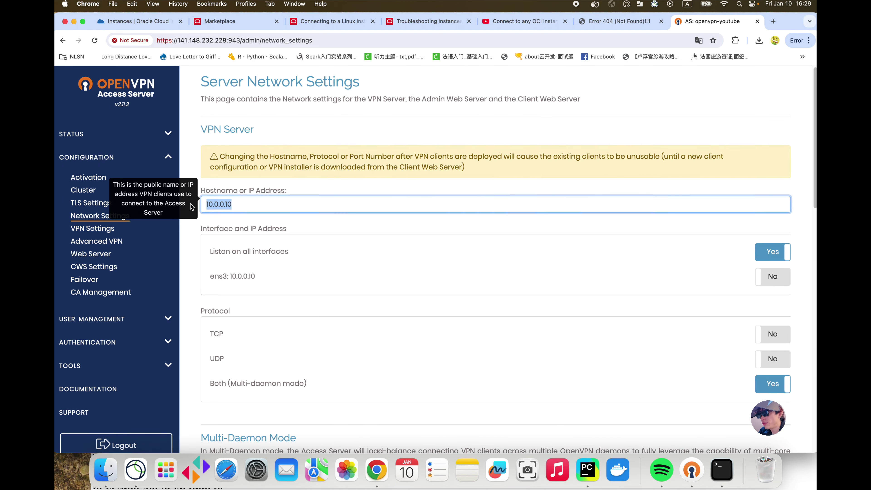
key(BackSpace)
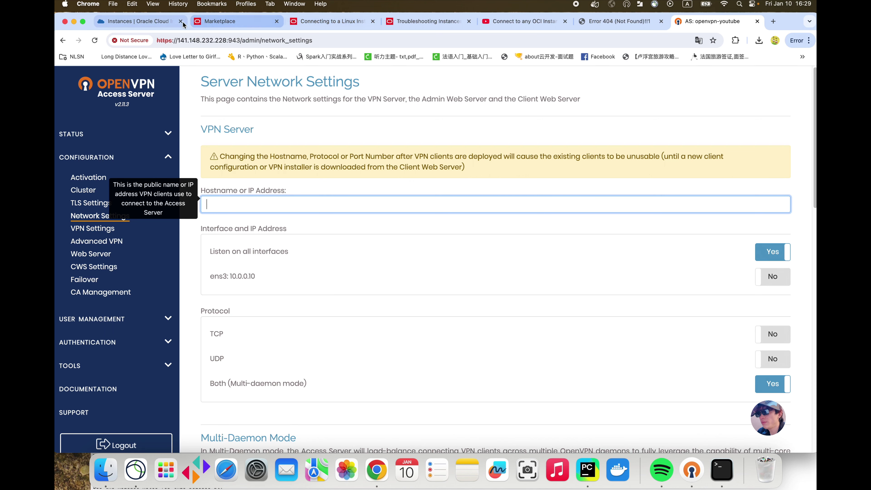
click(147, 27)
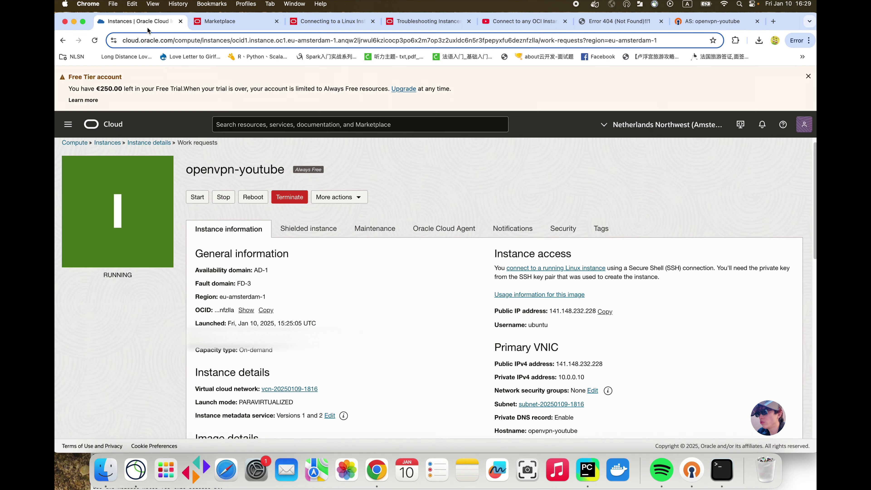
click(605, 312)
click(702, 24)
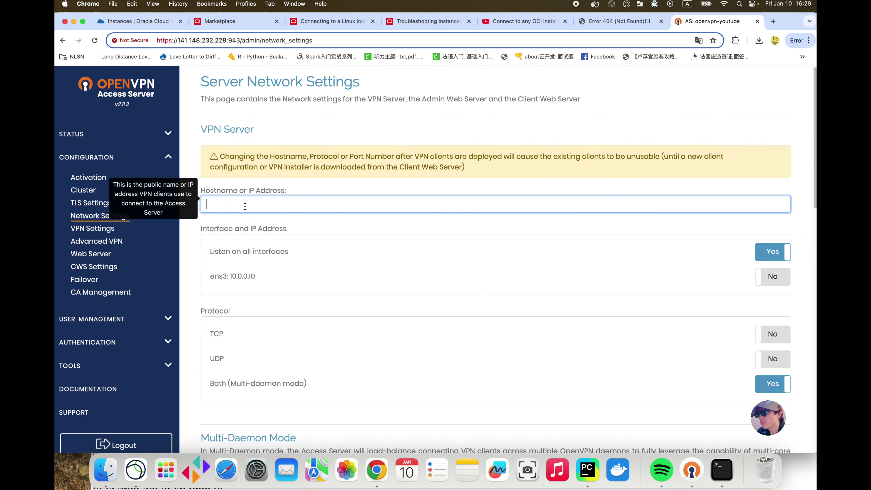
key(super+v)
scroll(279, 252, down, 5)
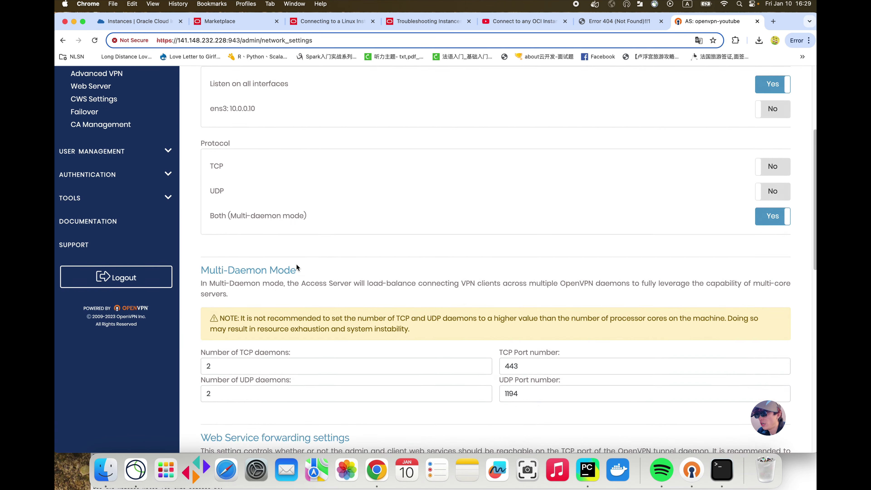
scroll(299, 267, down, 5)
scroll(302, 268, down, 10)
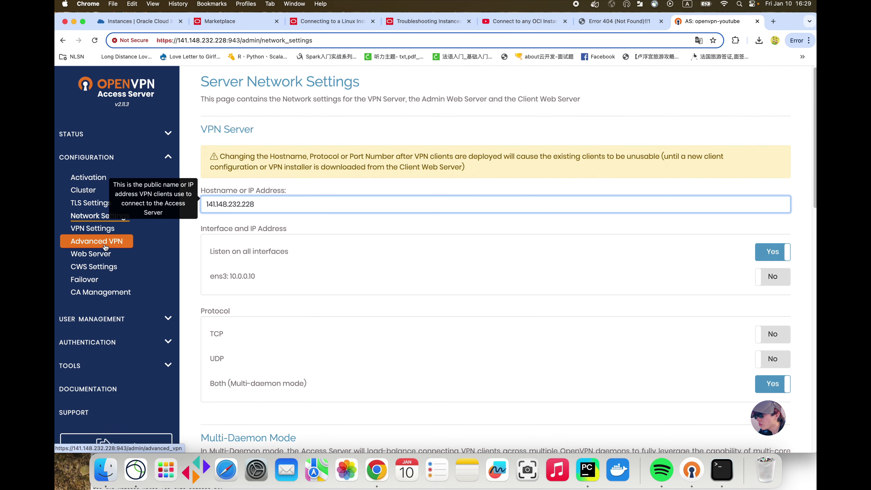
- In the VPN settings, have clients use specific DNS servers, with 1.1.1.1 as primary and 1.0.0.1 as secondary
click(93, 229)
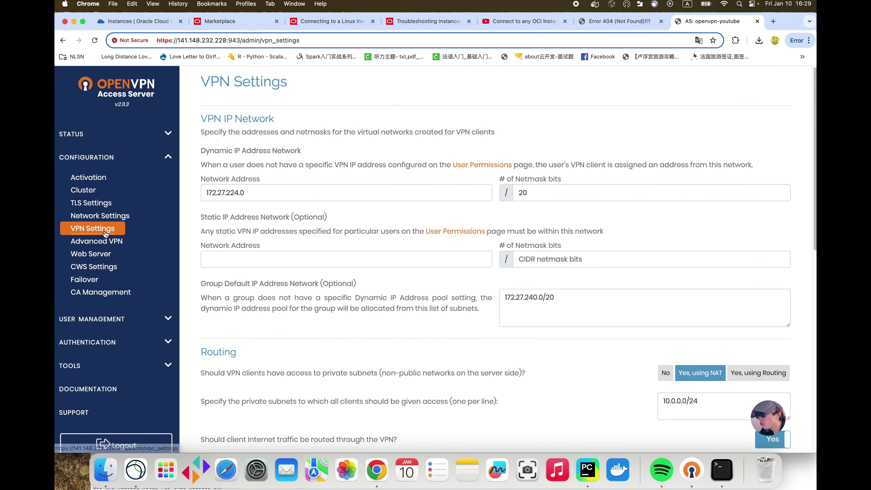
scroll(328, 300, down, 15)
scroll(437, 309, up, 3)
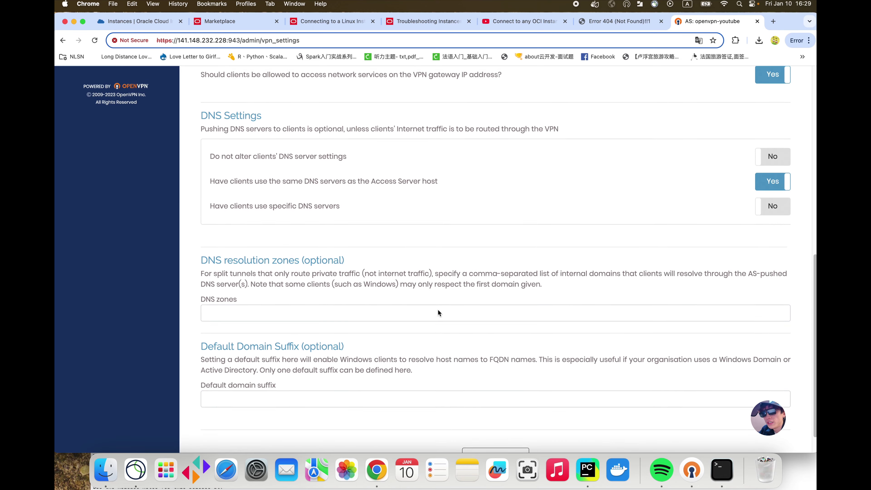
scroll(443, 311, up, 1)
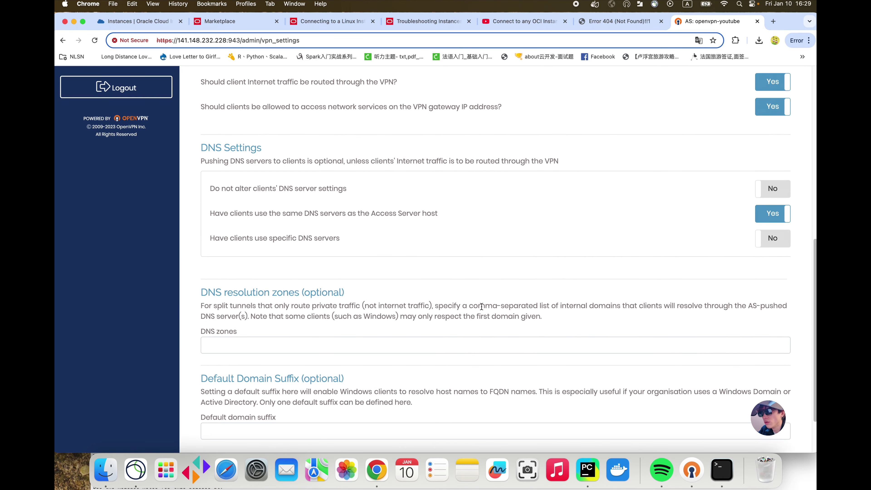
click(767, 240)
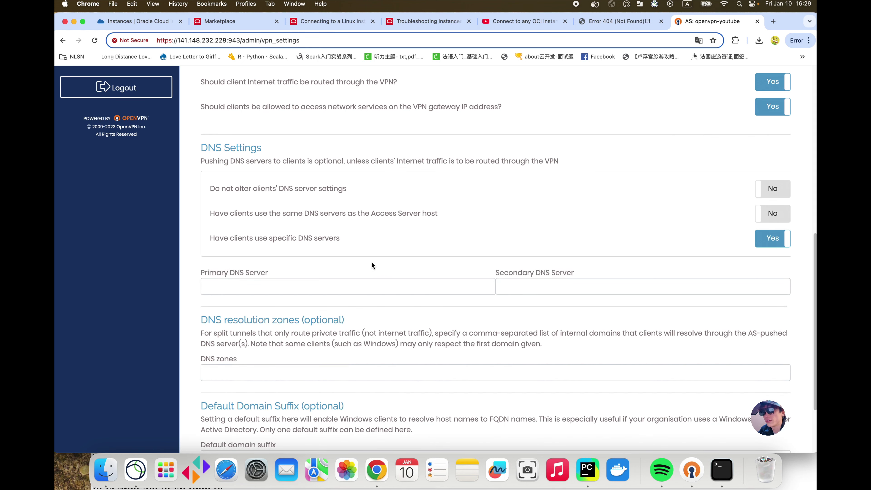
click(332, 290)
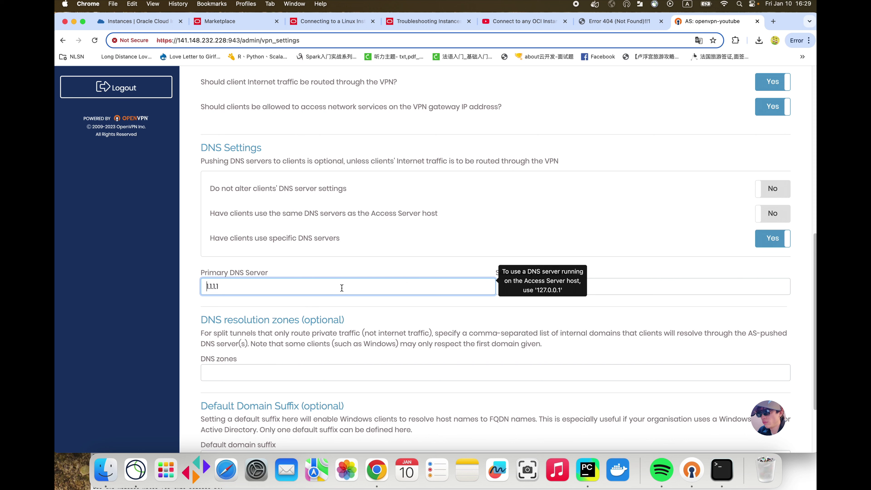
click(634, 293)
text(1.0.0.)
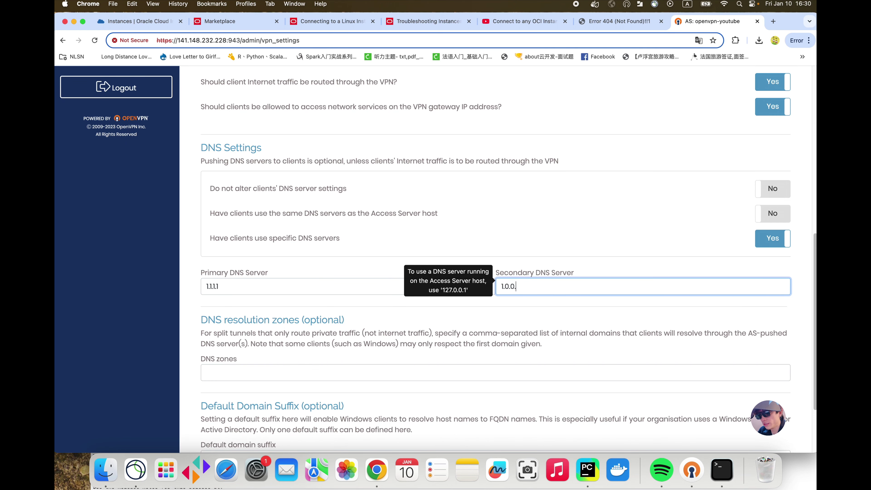
- Save the VPN settings and update the running server with the changes
scroll(532, 302, down, 3)
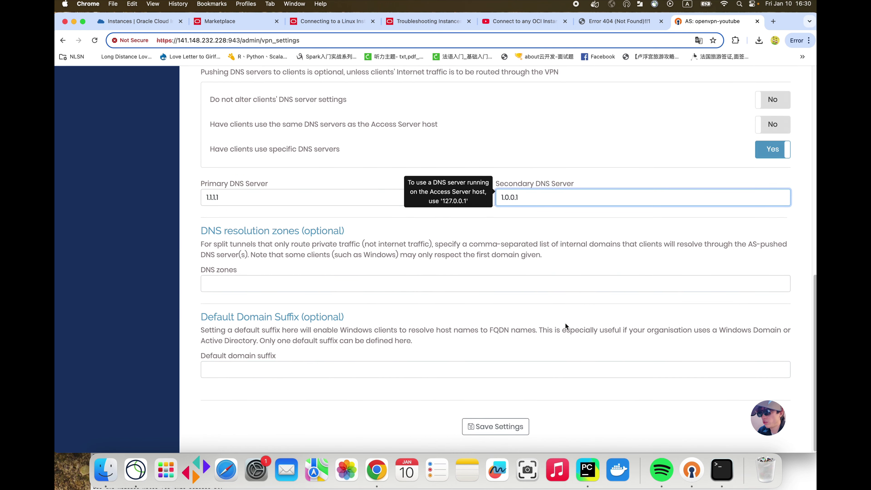
scroll(611, 315, up, 15)
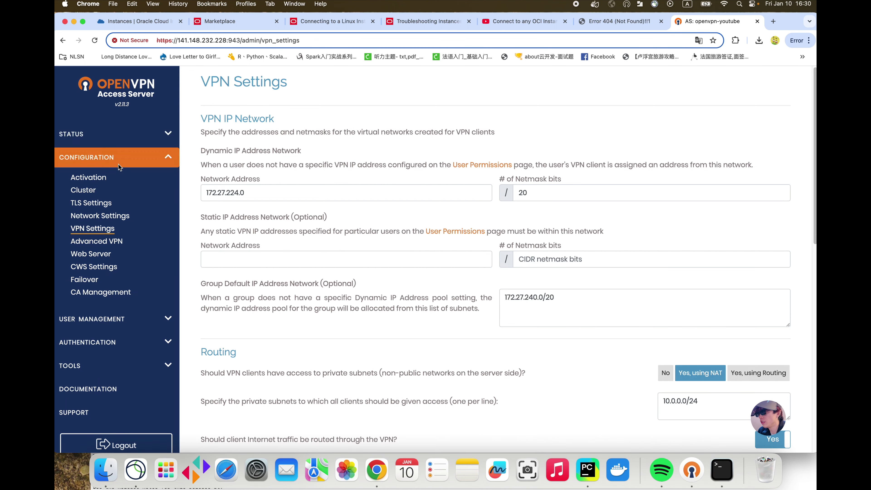
scroll(234, 225, down, 15)
click(497, 426)
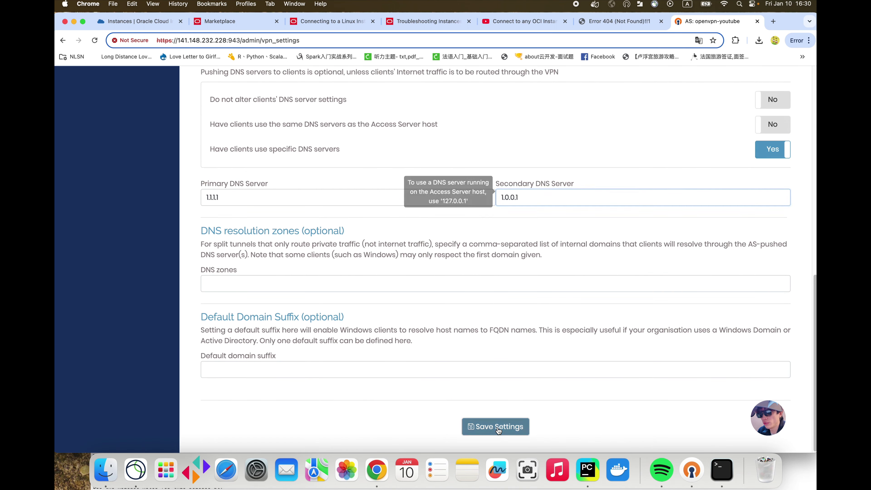
click(478, 152)
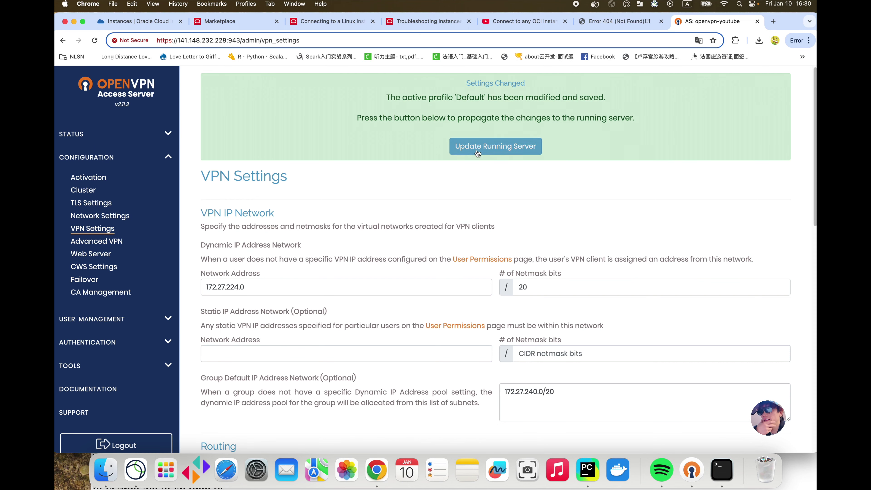
click(478, 151)
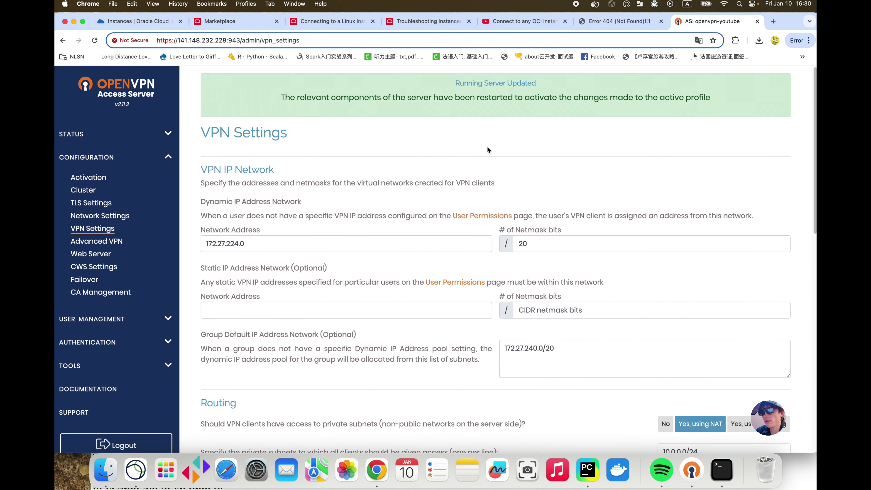
- Reload the VPN settings page, allowing the form resubmission
scroll(490, 143, down, 5)
scroll(488, 151, up, 5)
click(94, 40)
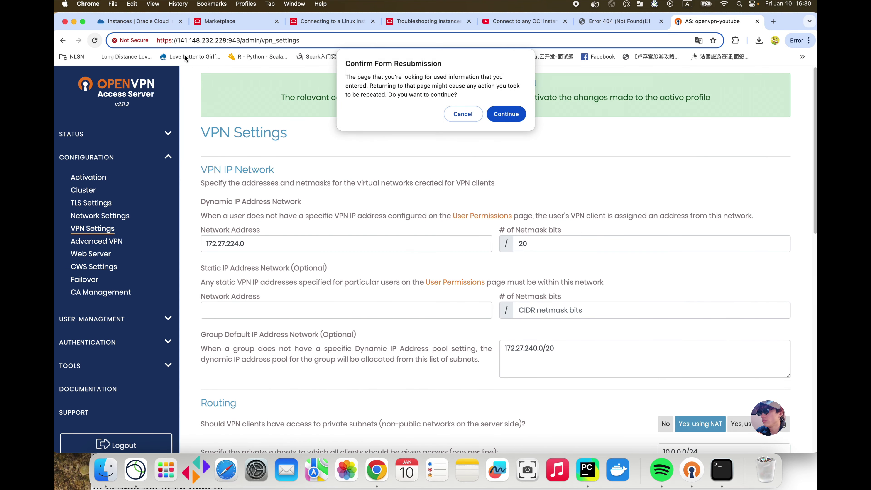
click(507, 115)
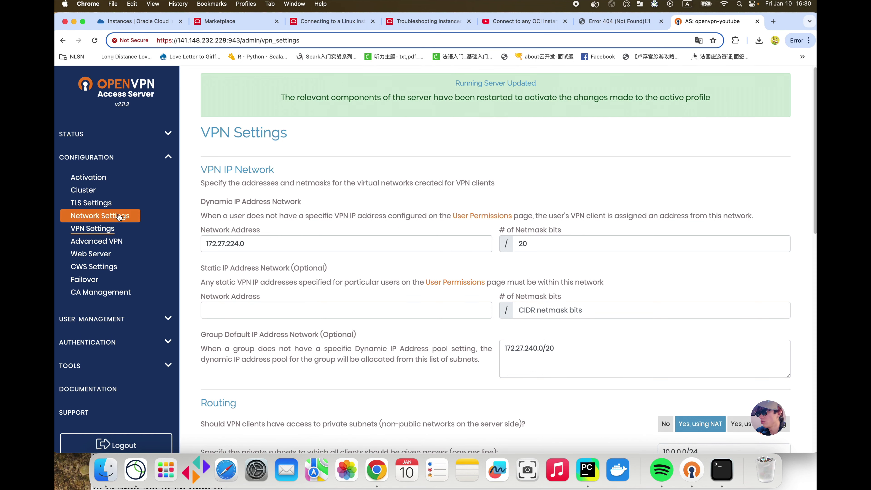
- In the network settings, set the VPN server's hostname or IP address to the Oracle instance's public IP, 141.148.232.228
click(93, 216)
click(239, 206)
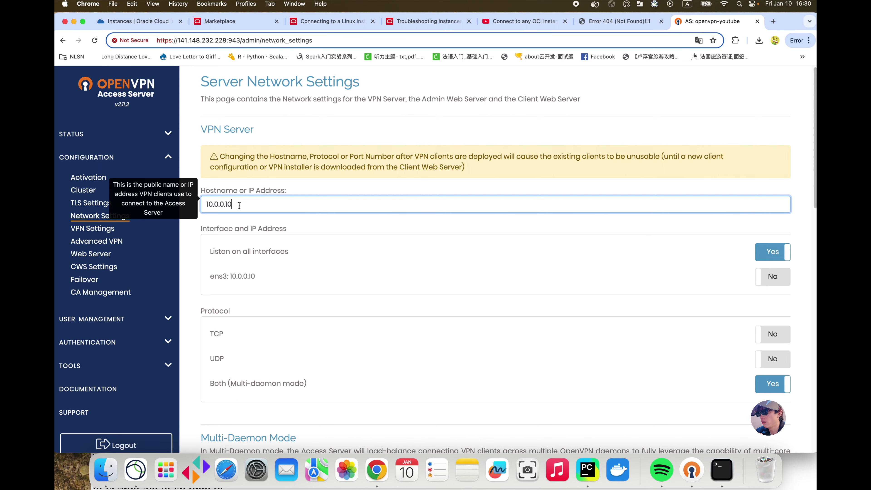
scroll(246, 199, down, 1)
click(138, 21)
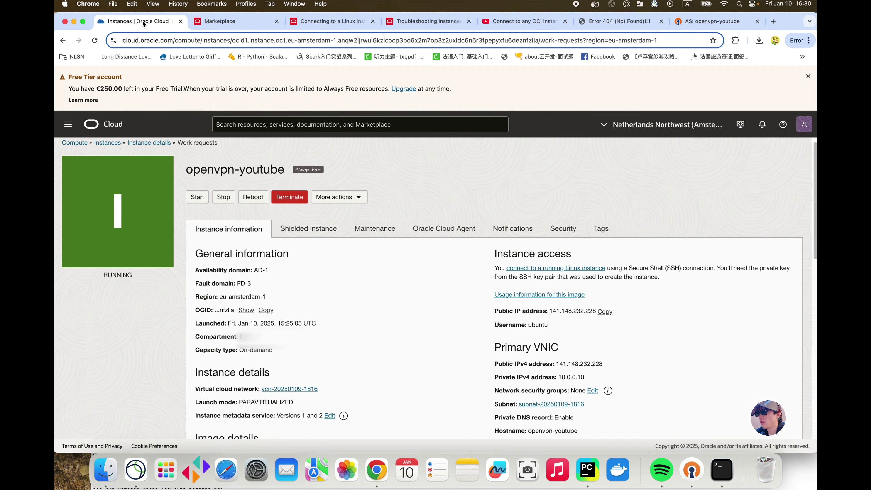
click(605, 312)
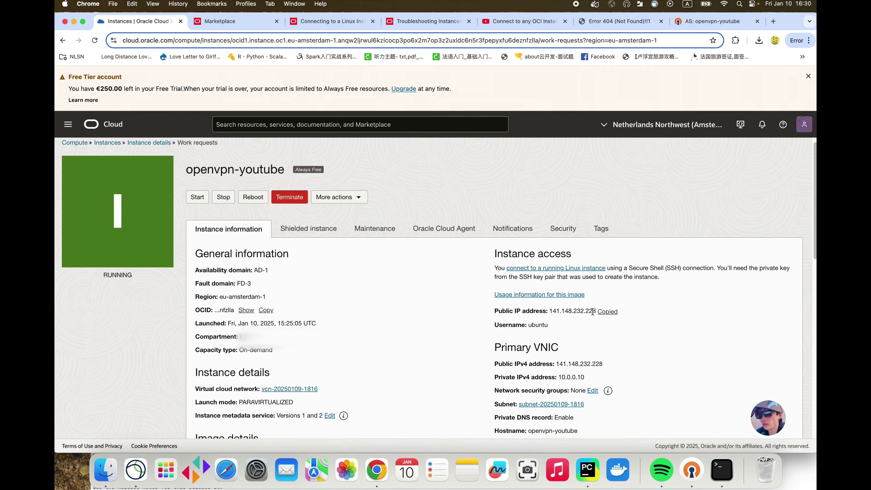
click(693, 24)
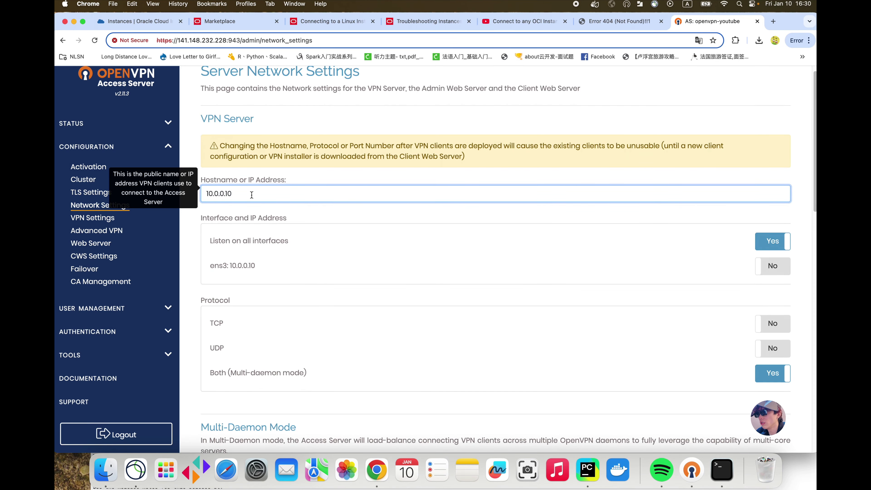
key(super+a)
key(super+v)
scroll(310, 211, down, 1)
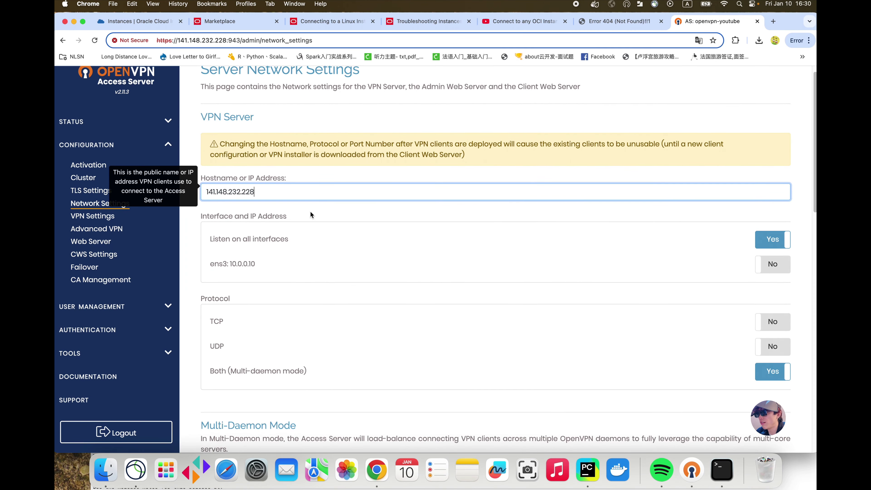
- Save the network settings and update the running server with the changes
scroll(310, 212, down, 10)
click(494, 429)
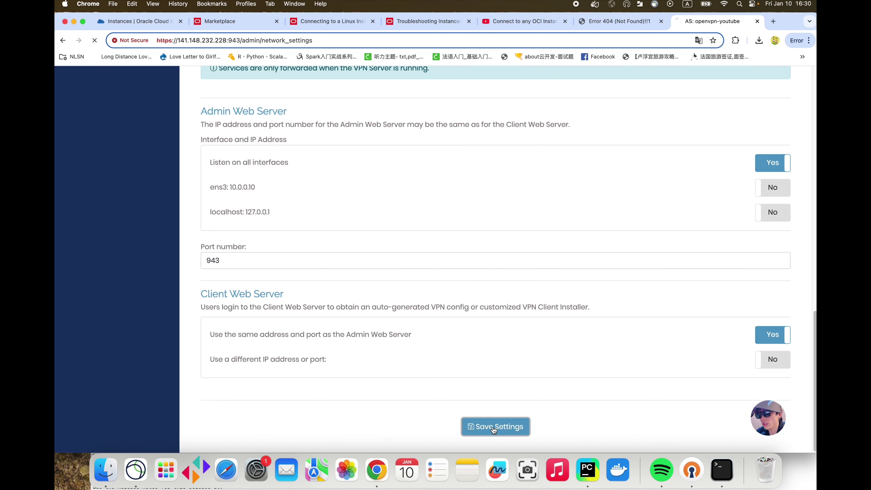
click(482, 147)
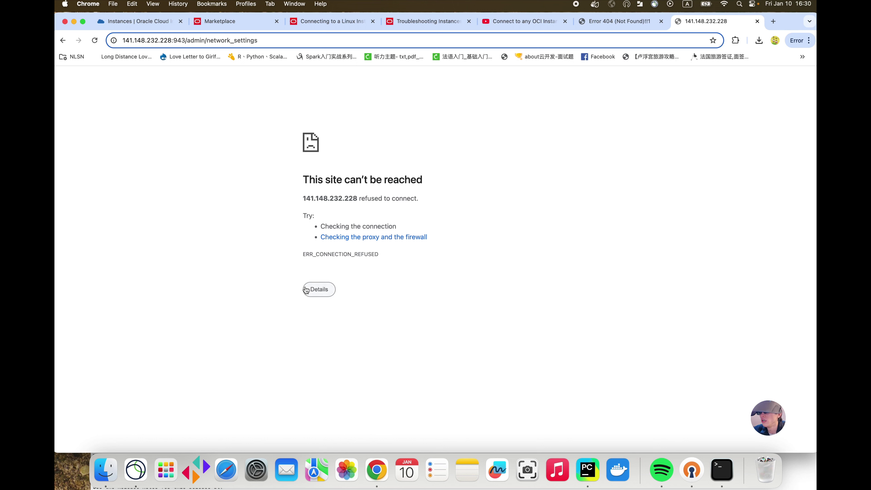
- Reload the network settings page and proceed past the certificate warning to the admin login for 141.148.232.228
click(91, 40)
click(511, 116)
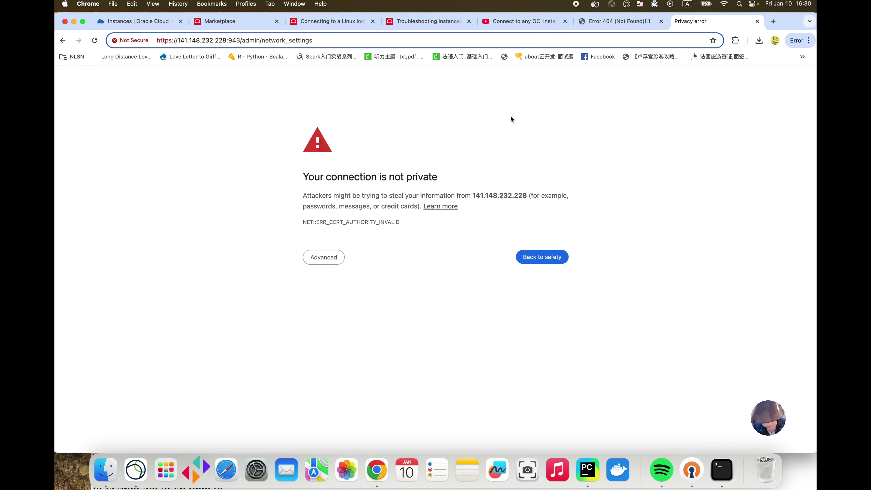
click(324, 259)
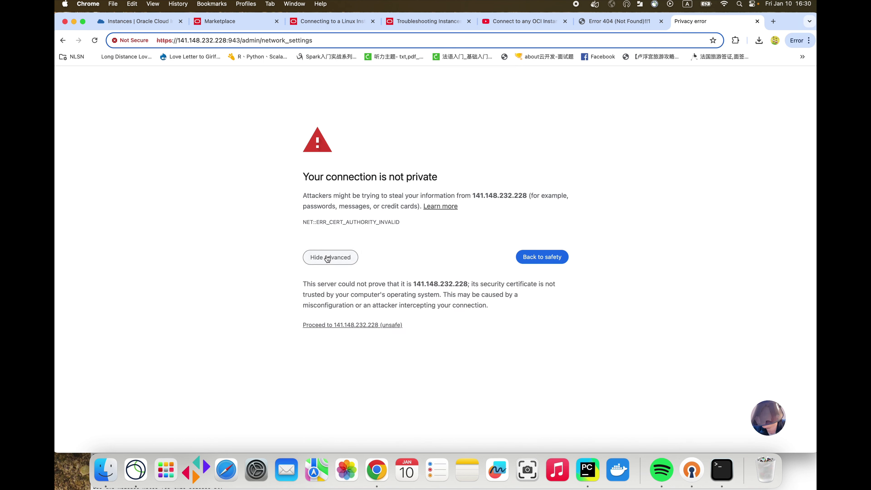
click(374, 325)
click(510, 115)
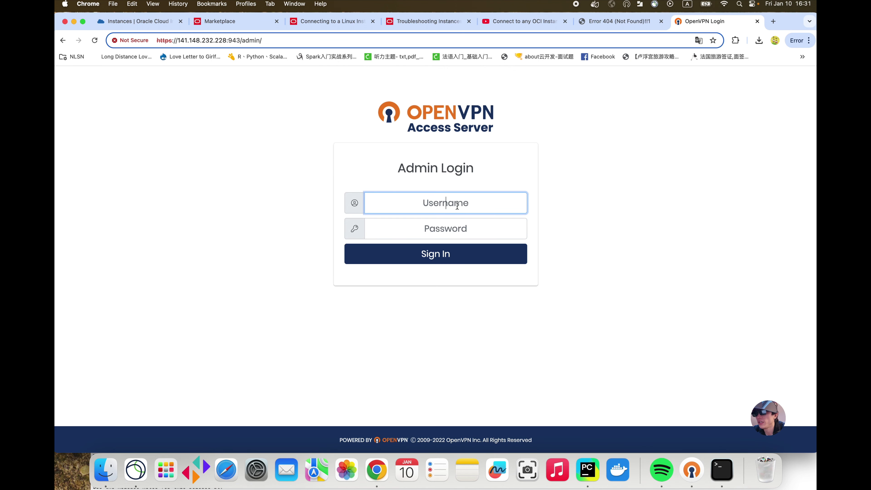
- Sign in to the Admin UI as openvpn with the account password and check the server name in the status overview
text(openvpn)
key(Tab)
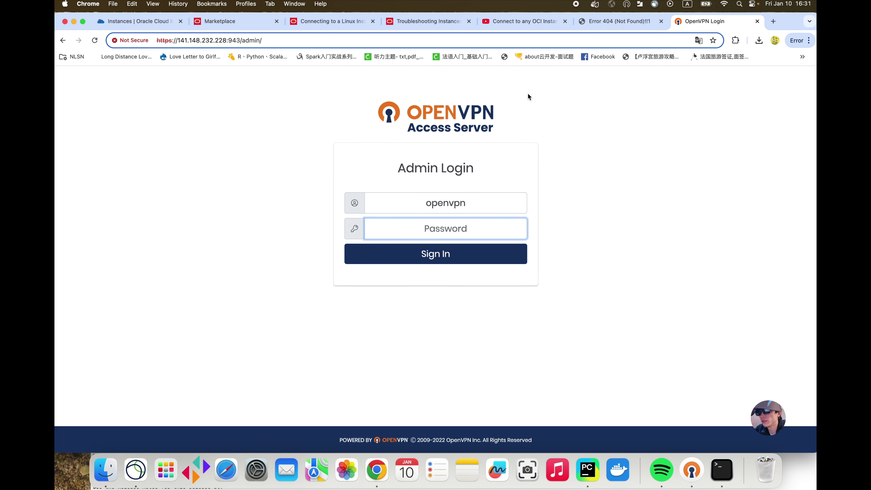
click(610, 22)
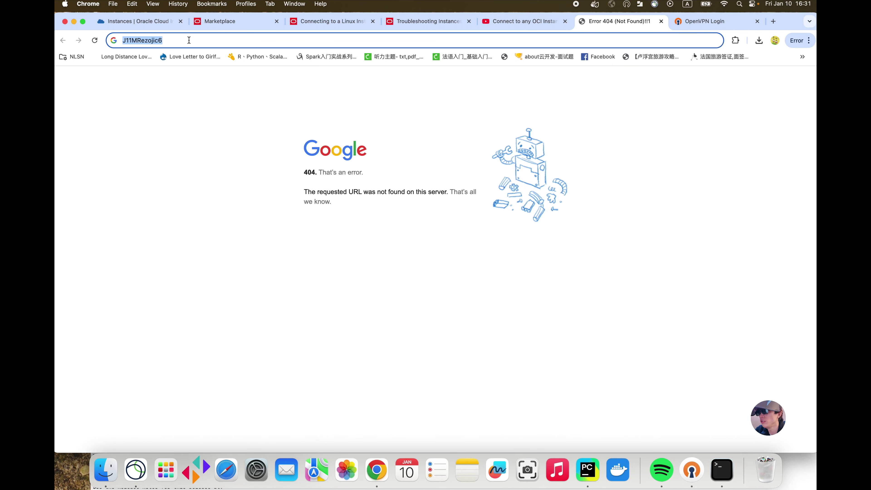
key(ctrl+Tab)
key(super+v)
click(474, 250)
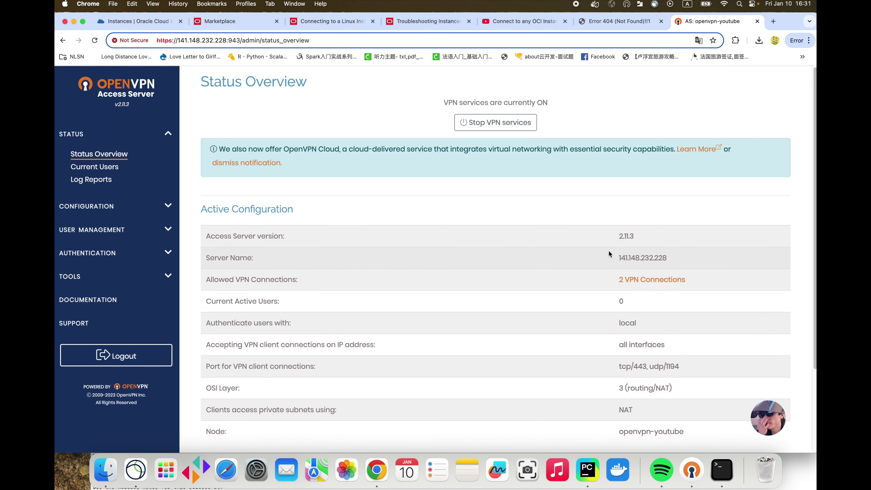
drag(667, 257, 618, 257)
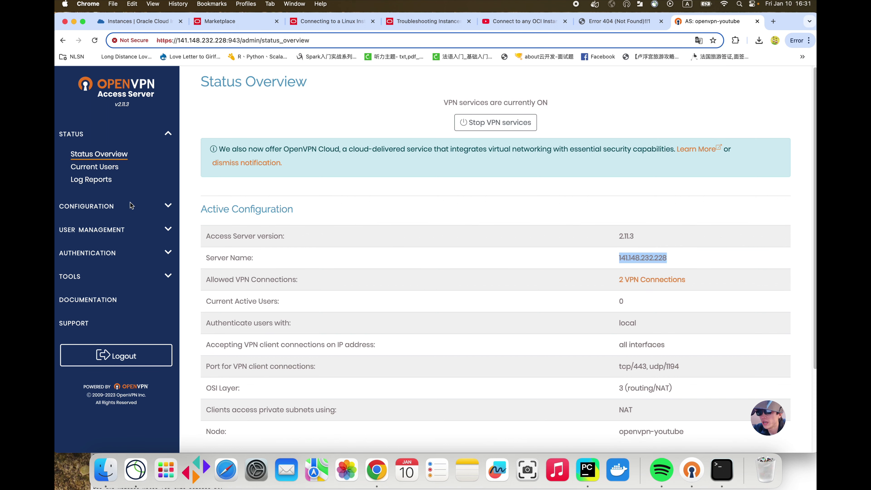
- Create a new user-locked profile for the openvpn user, leaving the comment empty and tls-crypt v2 off
click(103, 233)
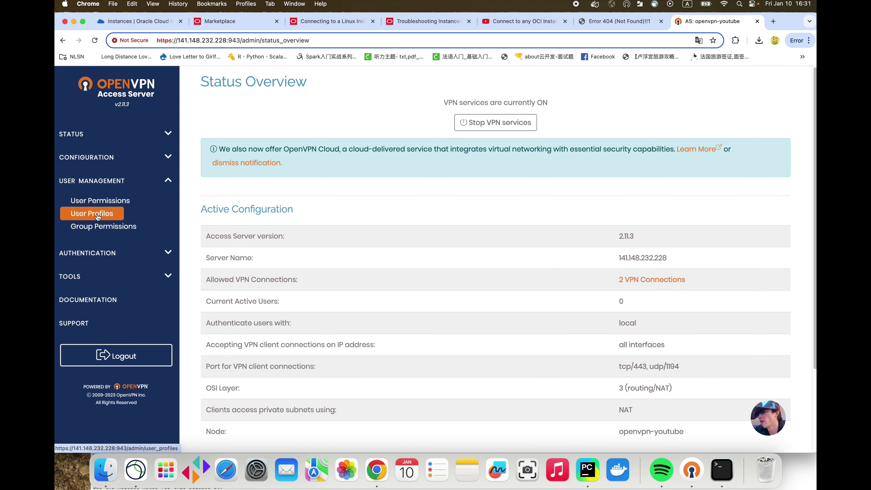
click(98, 216)
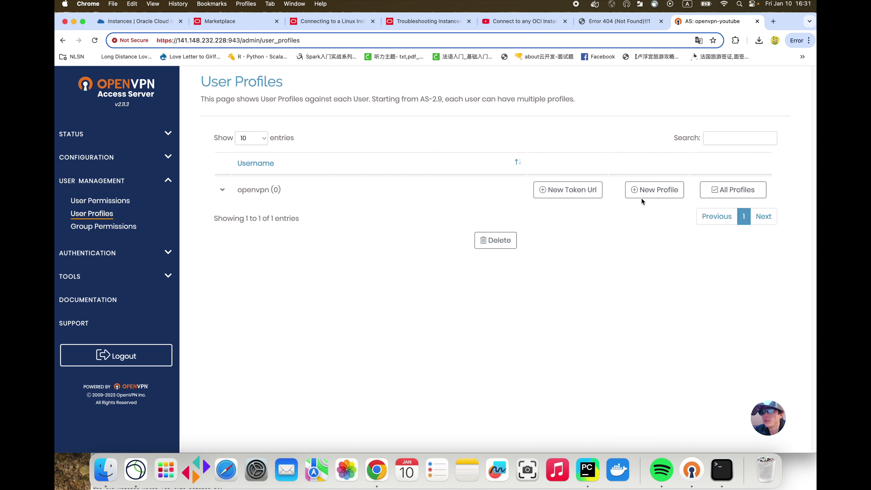
click(653, 194)
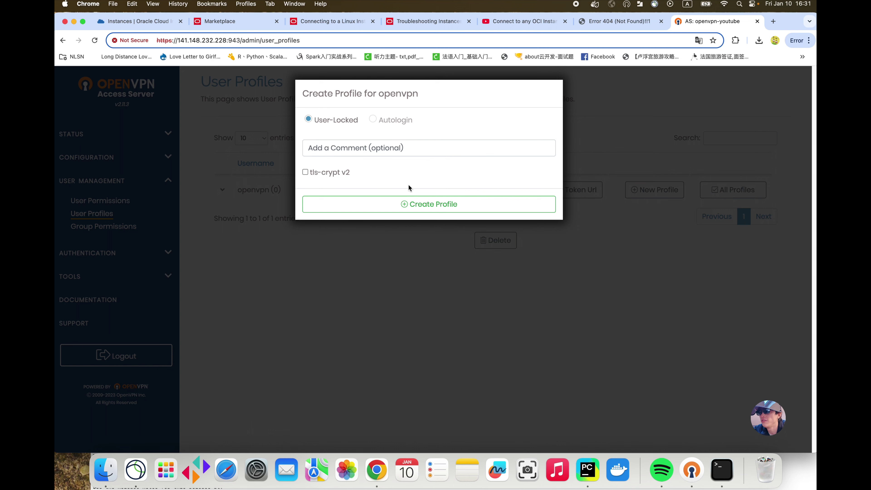
click(430, 206)
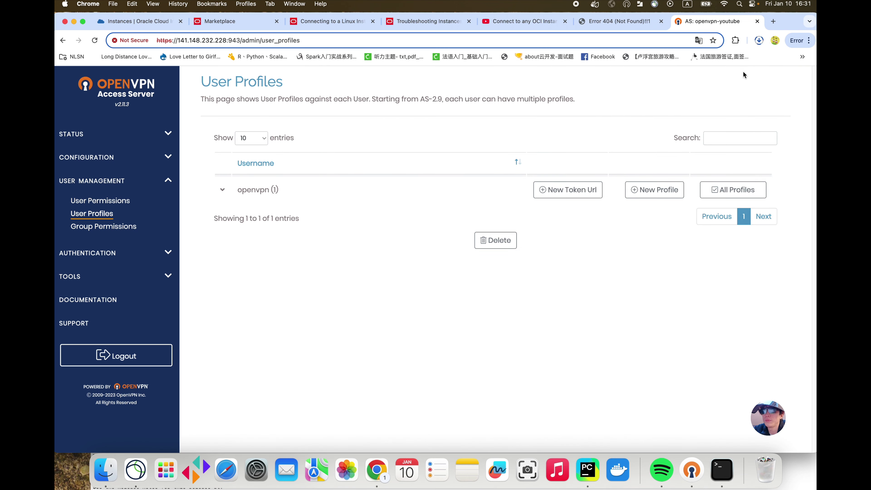
- Open the downloaded profile-3 (2).ovpn file and import it into OpenVPN Connect
click(759, 41)
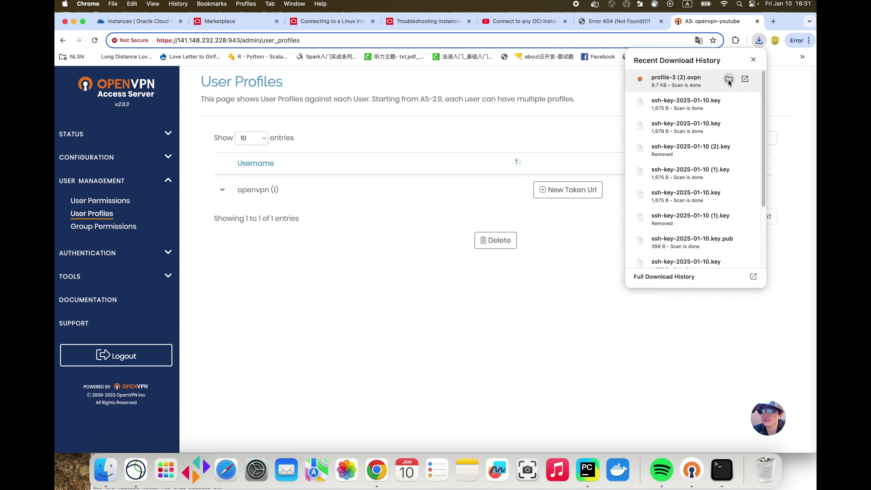
click(669, 79)
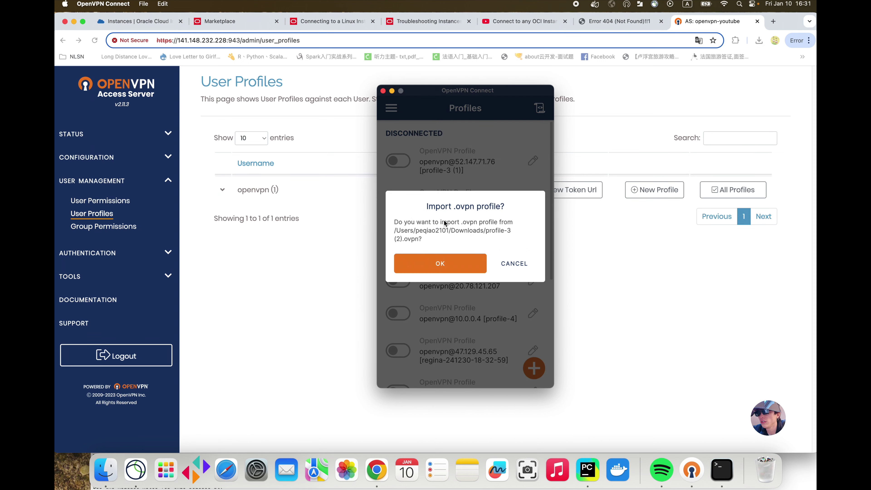
click(446, 265)
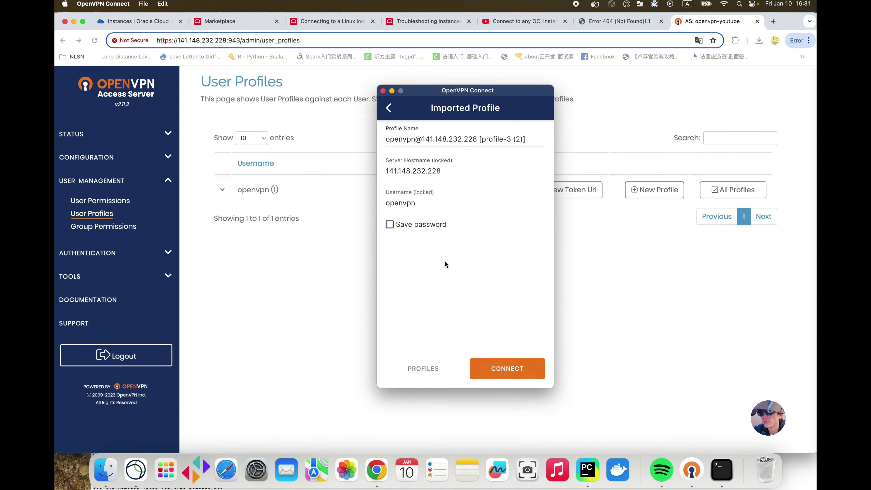
- Enable saving the password for the imported profile, enter the account password and connect to the VPN
click(390, 224)
click(408, 254)
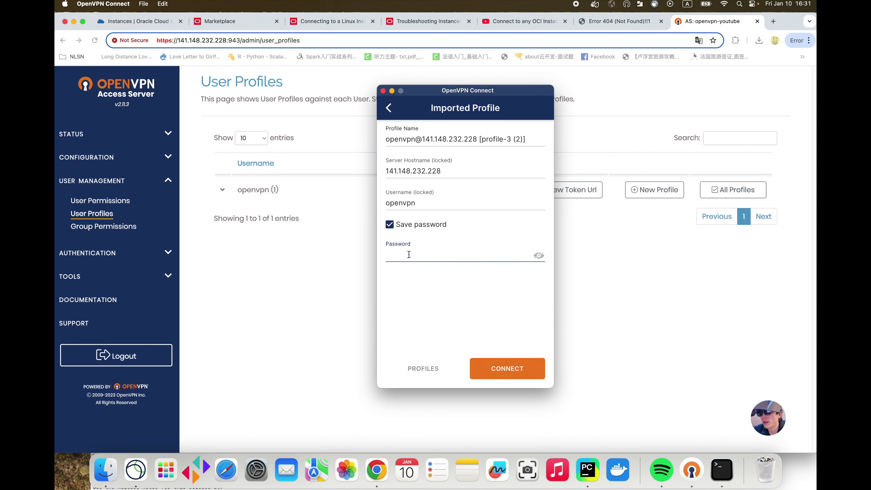
key(super+v)
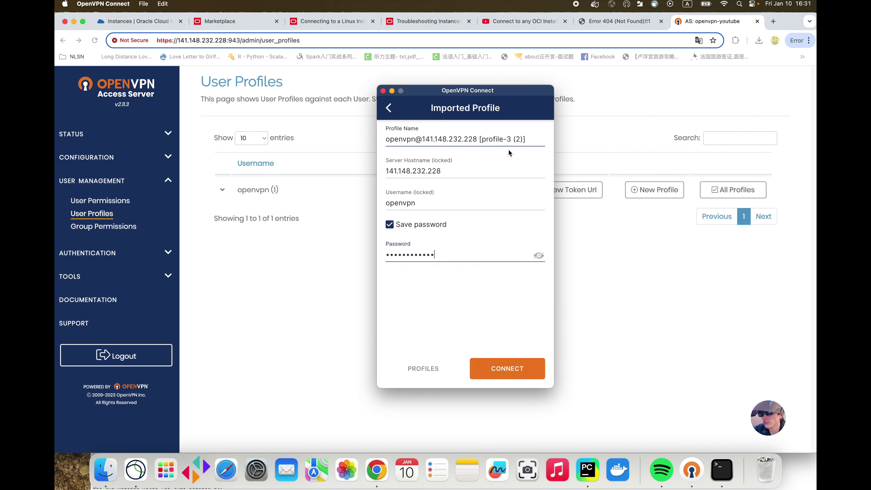
click(540, 257)
click(539, 257)
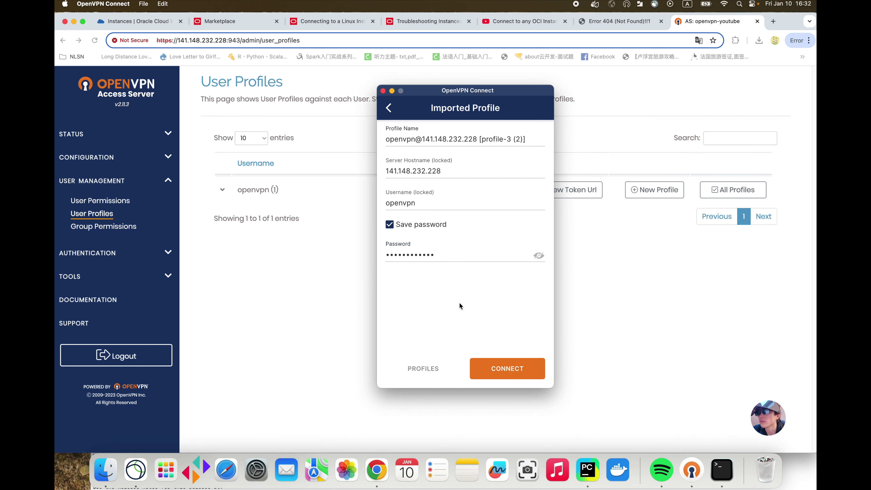
click(506, 374)
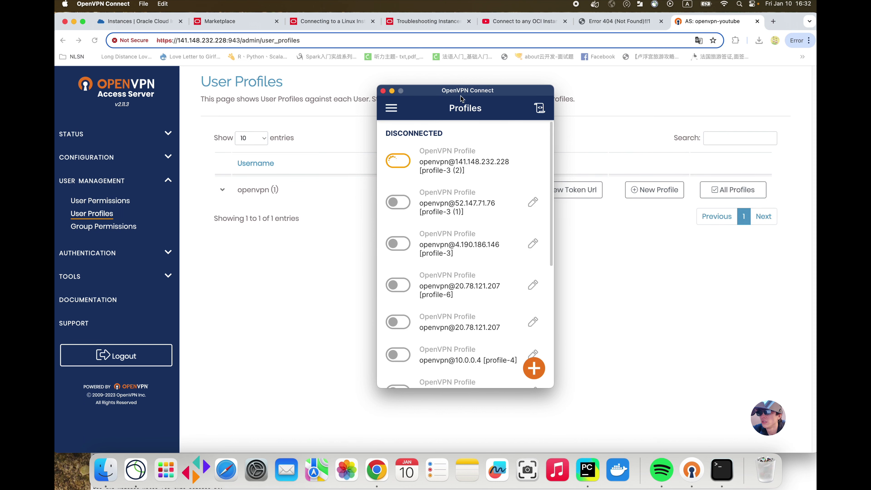
- Move the OpenVPN Connect window aside, search for "youtube 8k" in a new Chrome tab and open the Earth's Most Dramatic Landscapes video
drag(461, 98, 200, 99)
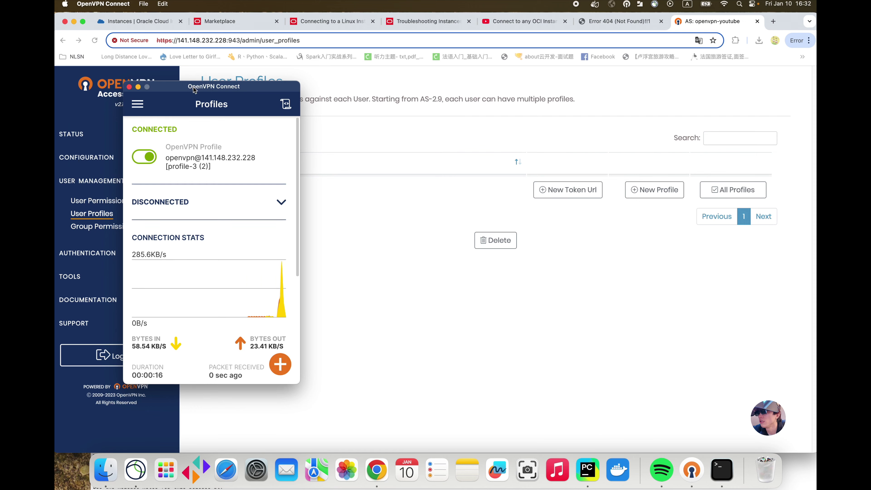
drag(173, 114, 135, 109)
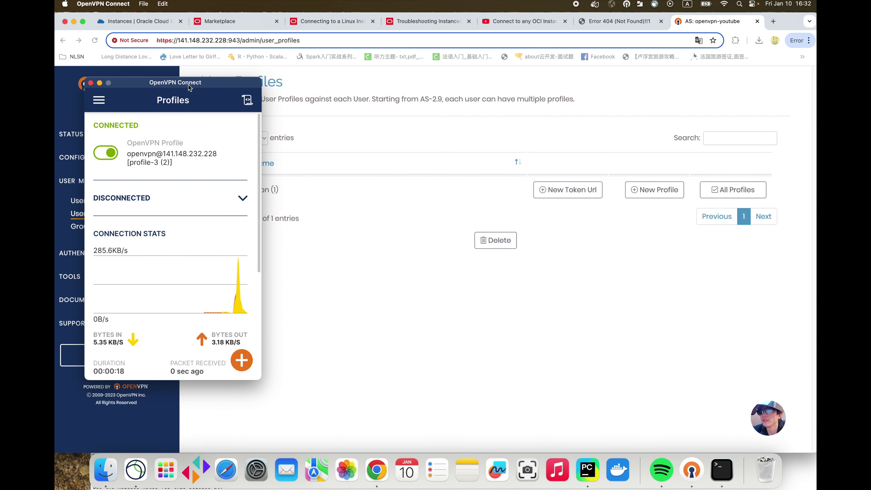
mouse_move(189, 88)
mouse_down()
mouse_move(206, 79)
mouse_move(183, 74)
mouse_up()
click(751, 31)
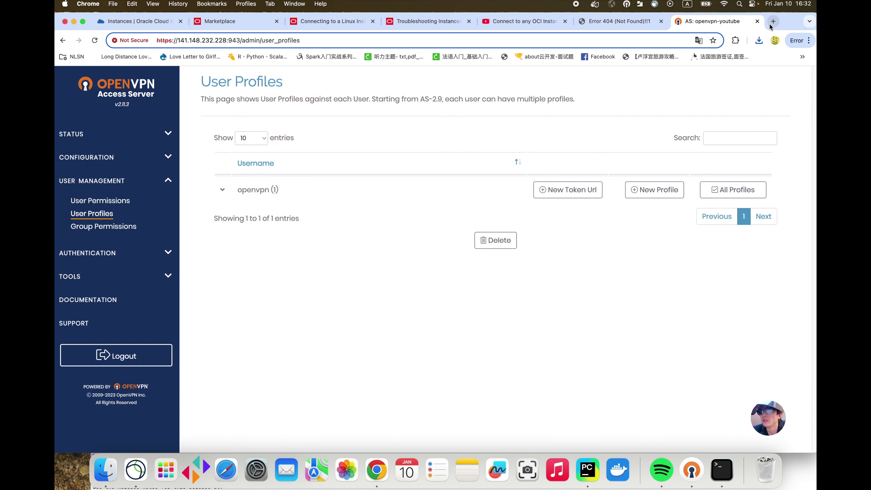
key(super+t)
click(428, 44)
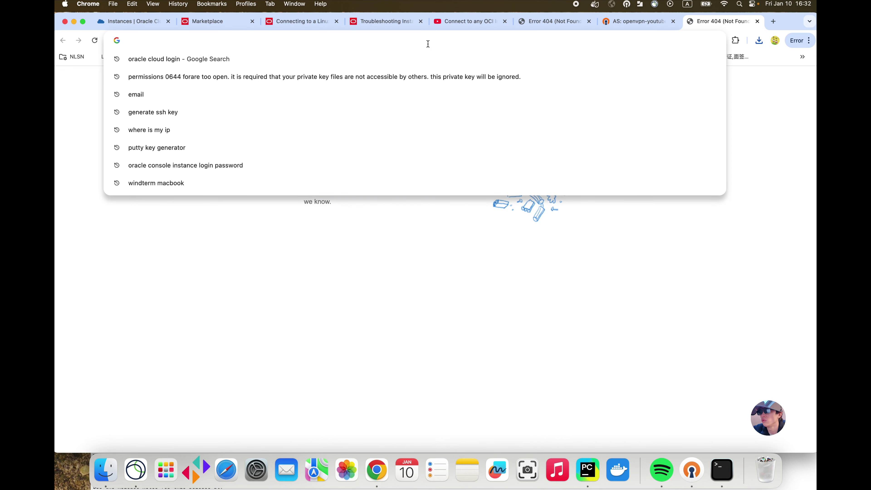
text(you)
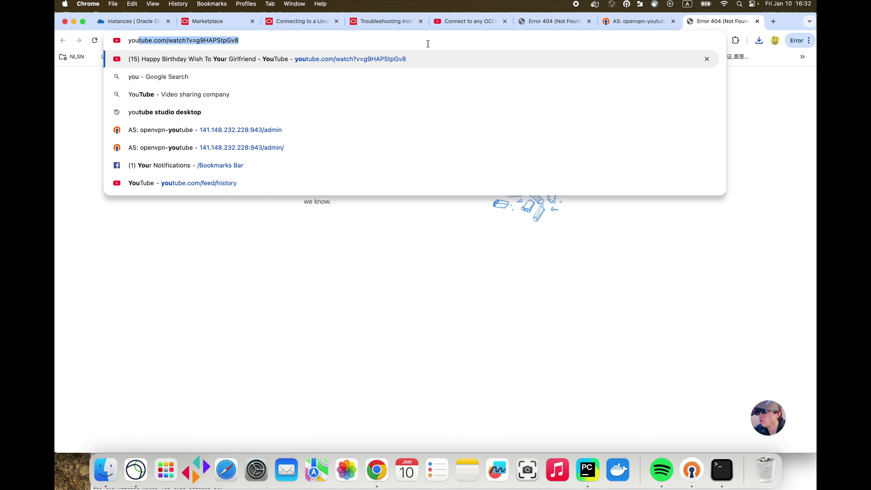
text(tube )
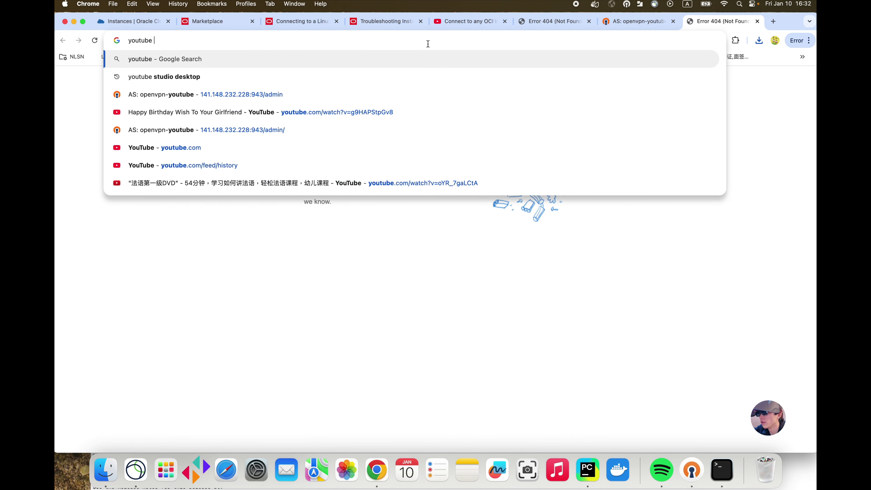
text(8k)
key(Return)
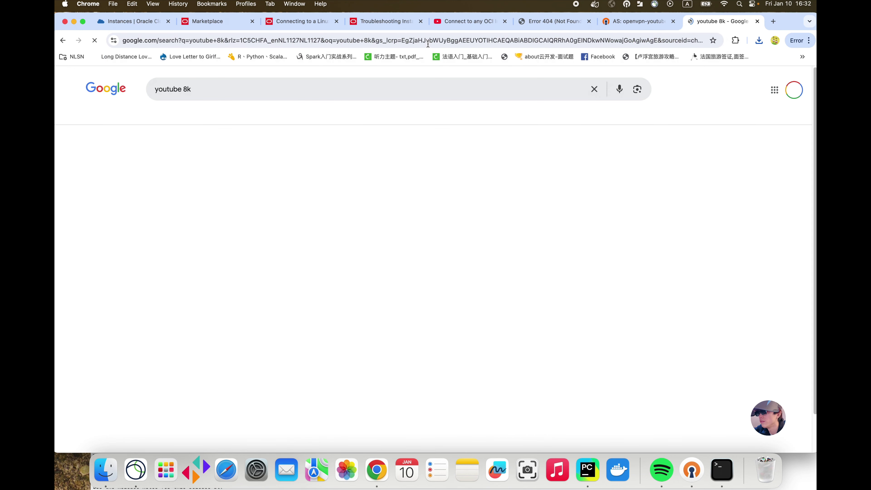
click(306, 188)
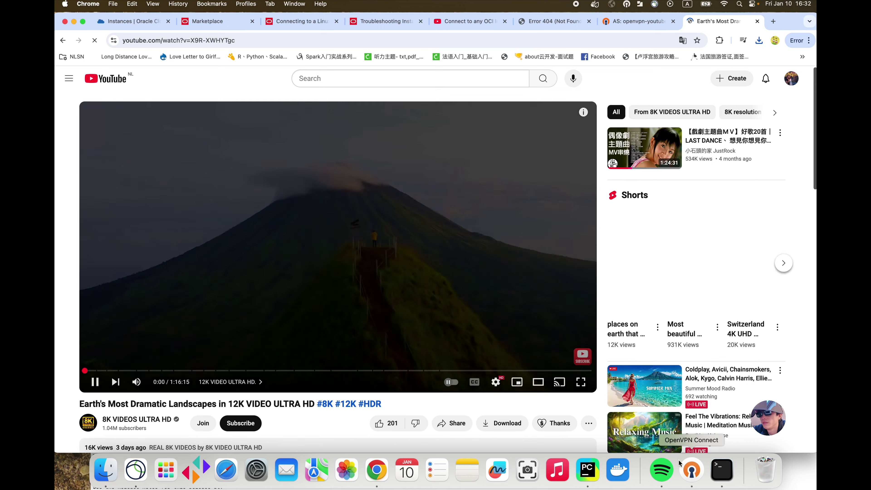
- Bring up OpenVPN Connect and move its window beside the YouTube video to check the connection stats
click(692, 470)
drag(152, 70, 692, 107)
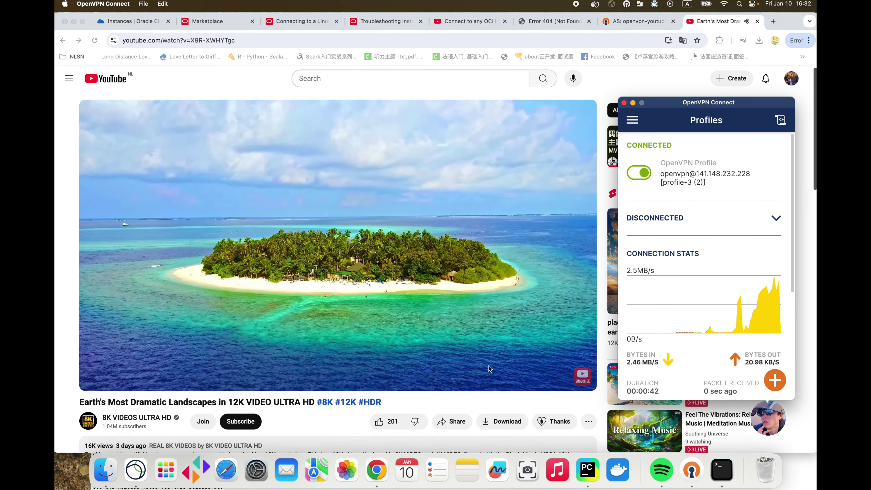
- Set the YouTube video's quality to 4320p 8K and bring OpenVPN Connect forward to check its connection stats
click(414, 323)
click(496, 380)
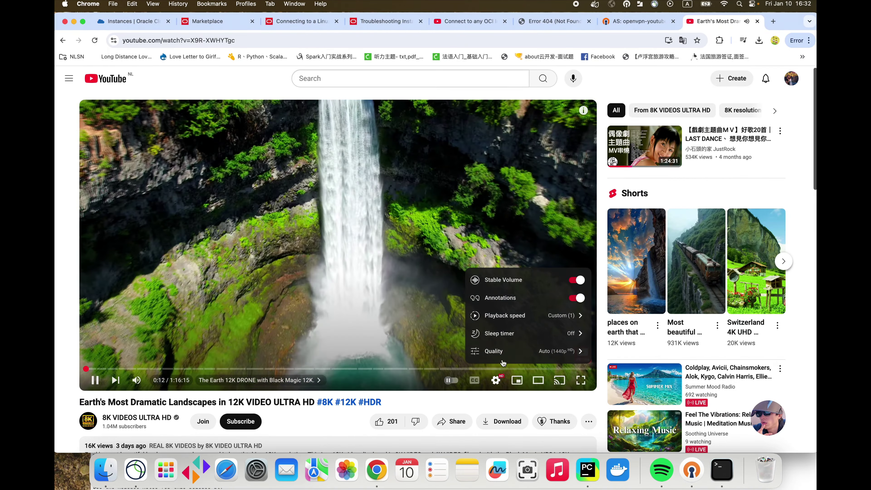
click(532, 356)
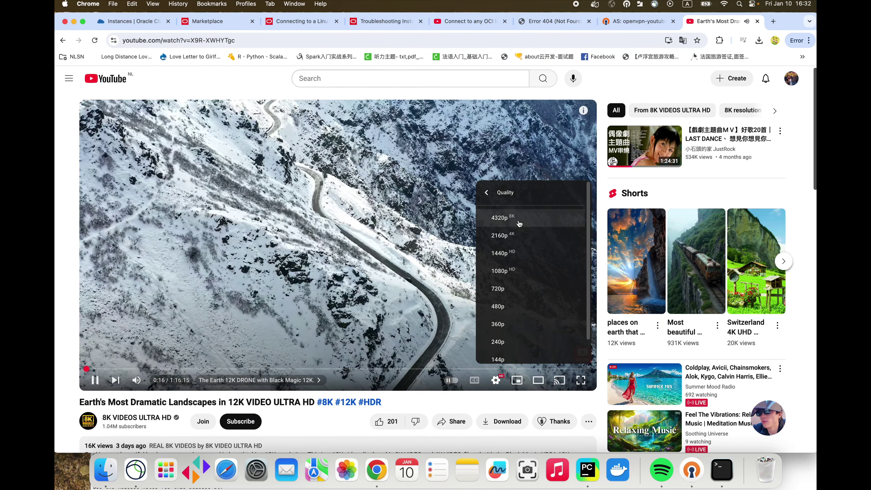
click(519, 225)
click(693, 470)
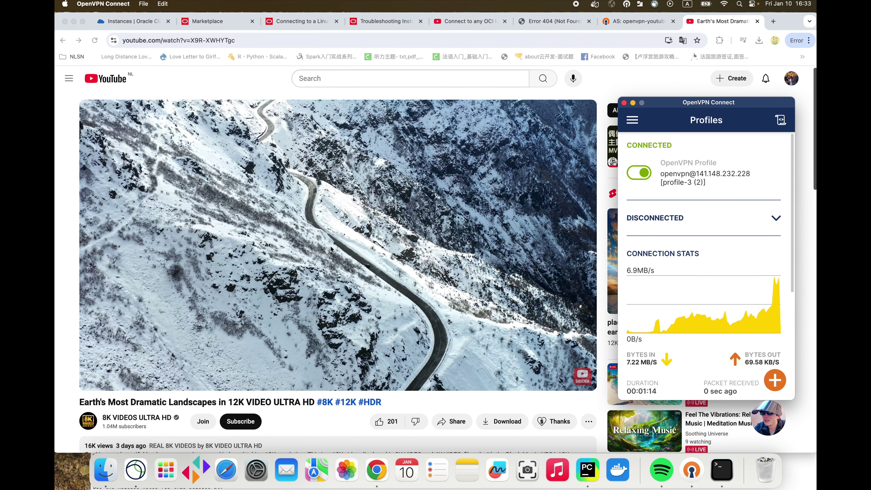
- Look up "where is my ip" in a new Chrome tab, open whatismyipaddress.com from the browsing history and agree to its privacy notice
click(556, 33)
key(cmd+t)
text(w)
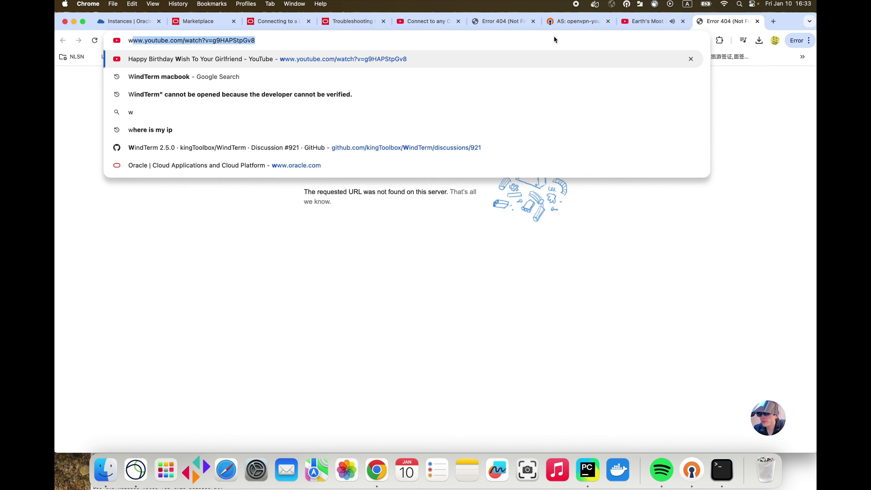
text(here is)
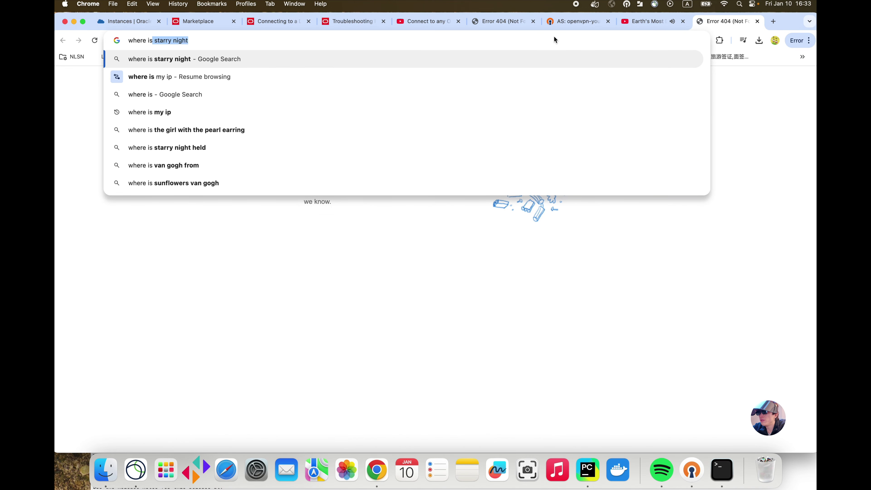
text( my ip)
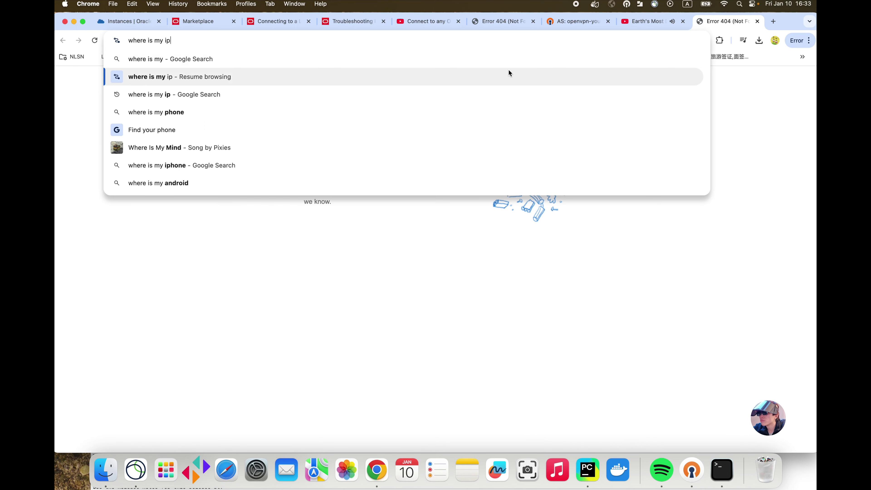
click(509, 73)
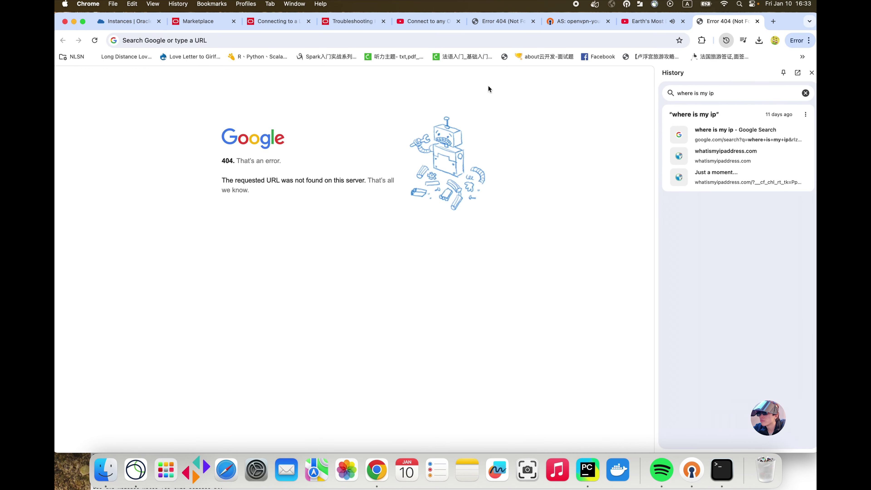
click(715, 132)
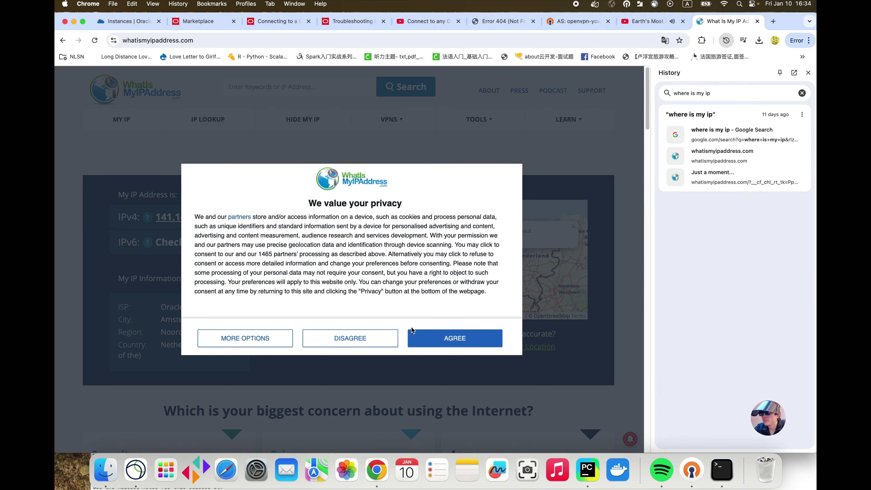
click(448, 332)
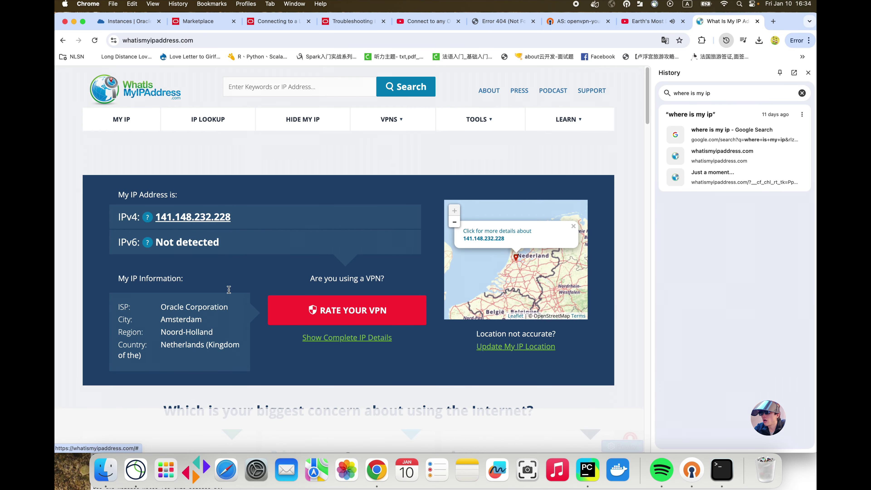
- Close the YouTube video tab and examine the IP address, ISP and city information on the whatismyipaddress.com page
click(684, 21)
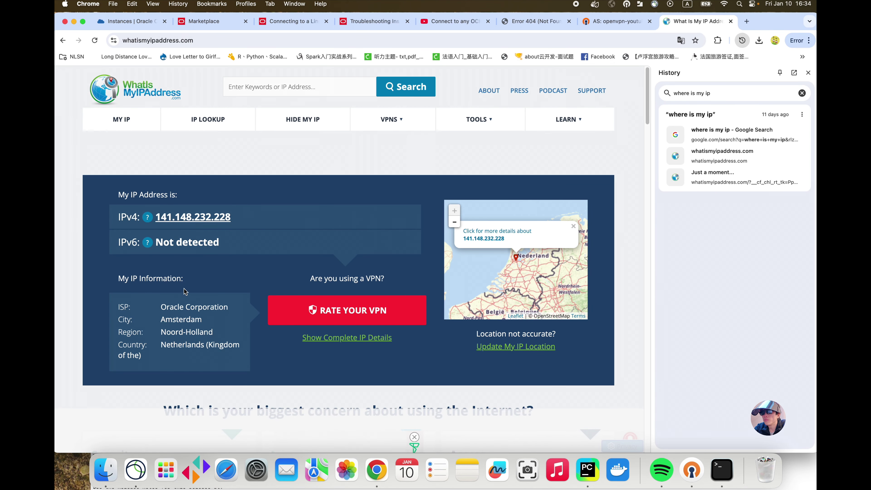
drag(160, 307, 227, 306)
double_click(171, 320)
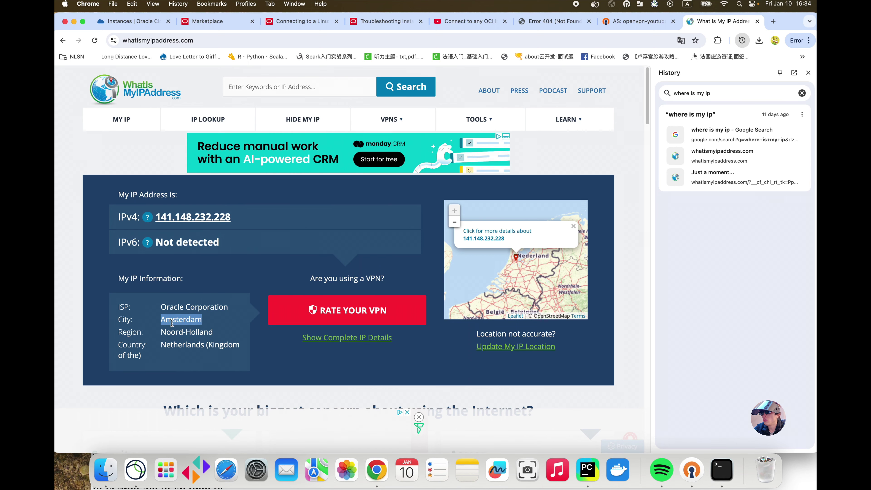
scroll(175, 327, down, 5)
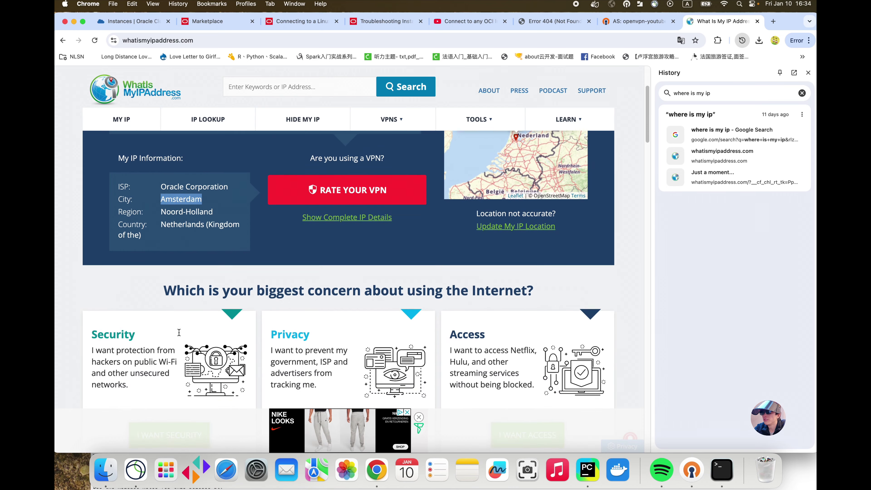
scroll(179, 332, up, 2)
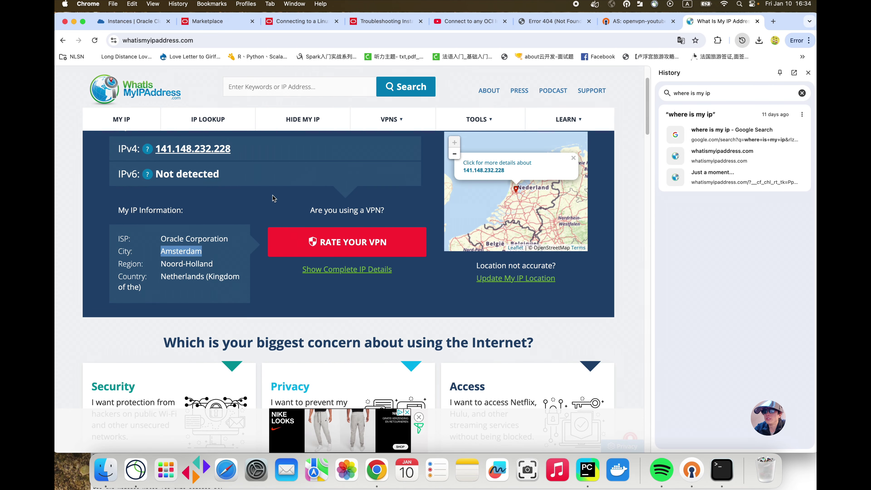